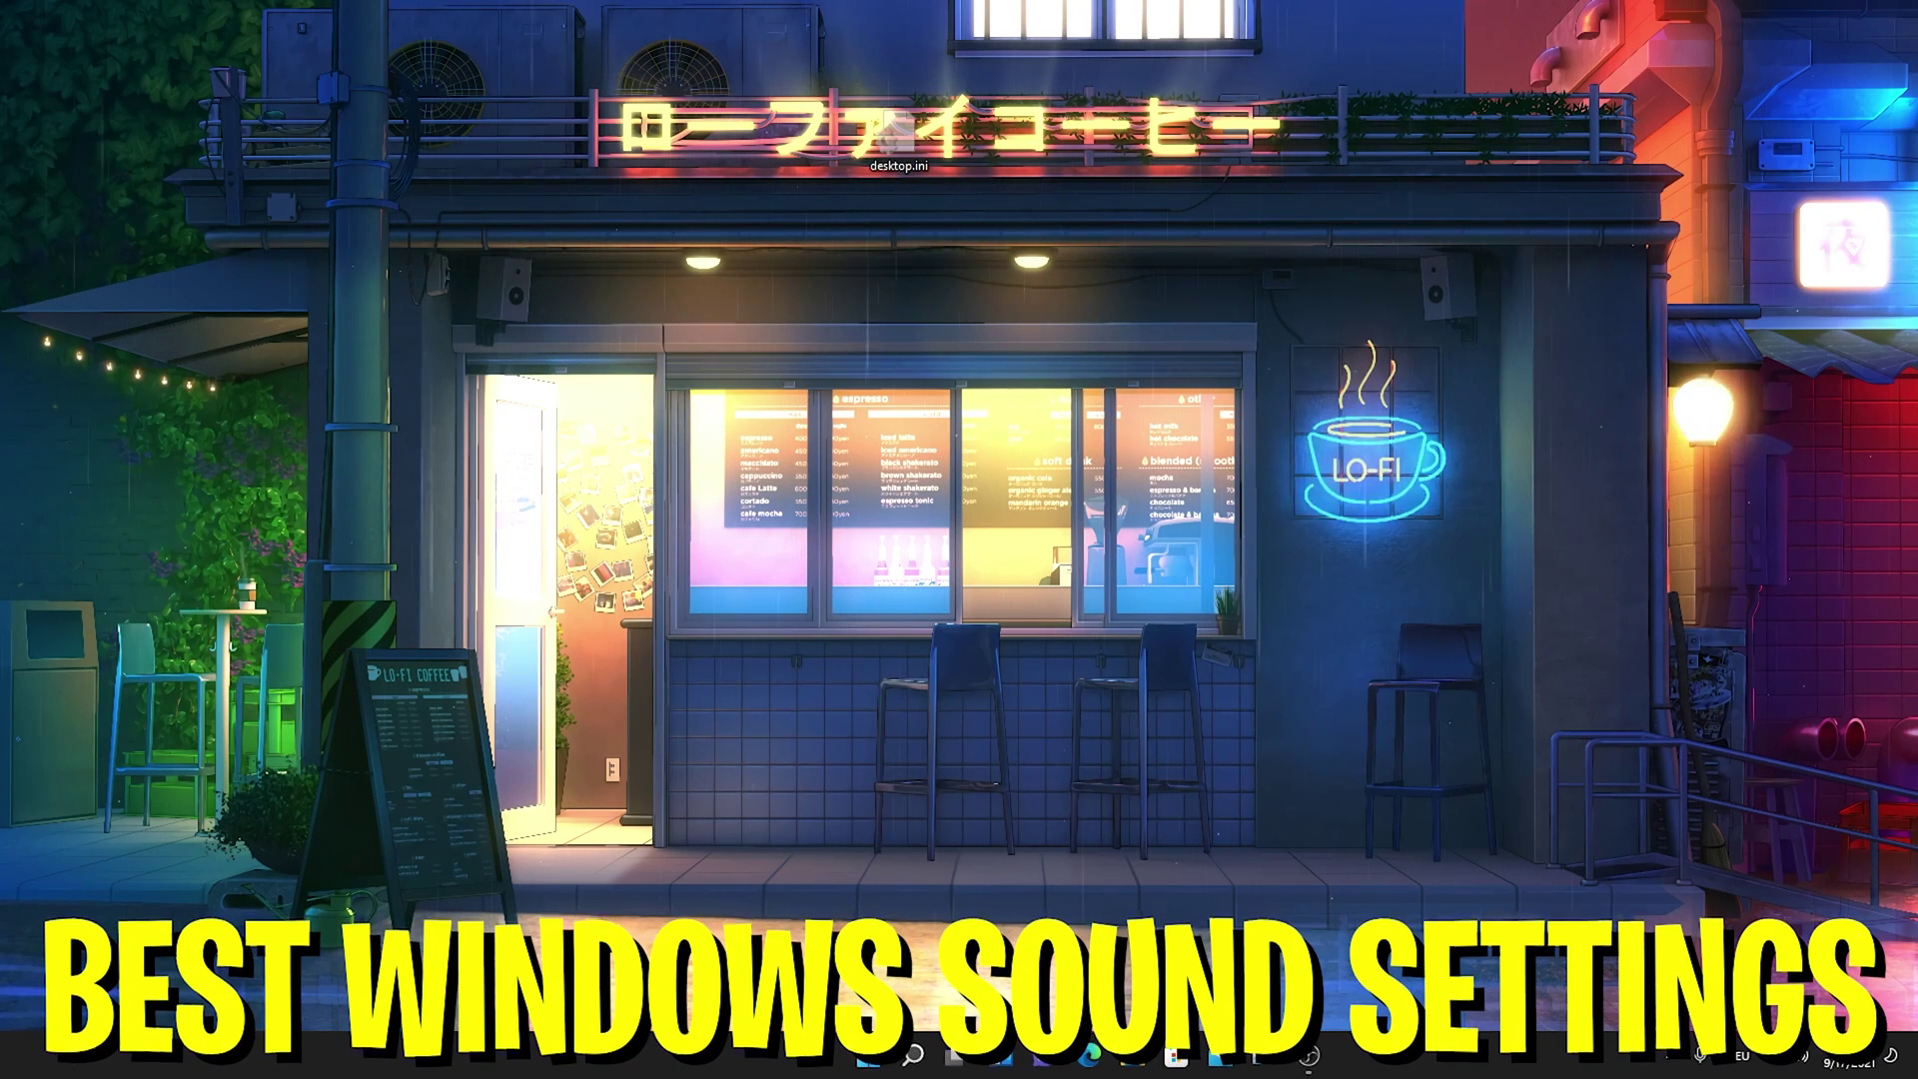
Open the classic Sound dialog through the system's additional sound settings and minimize the Settings window.
key(super)
text(sound settings)
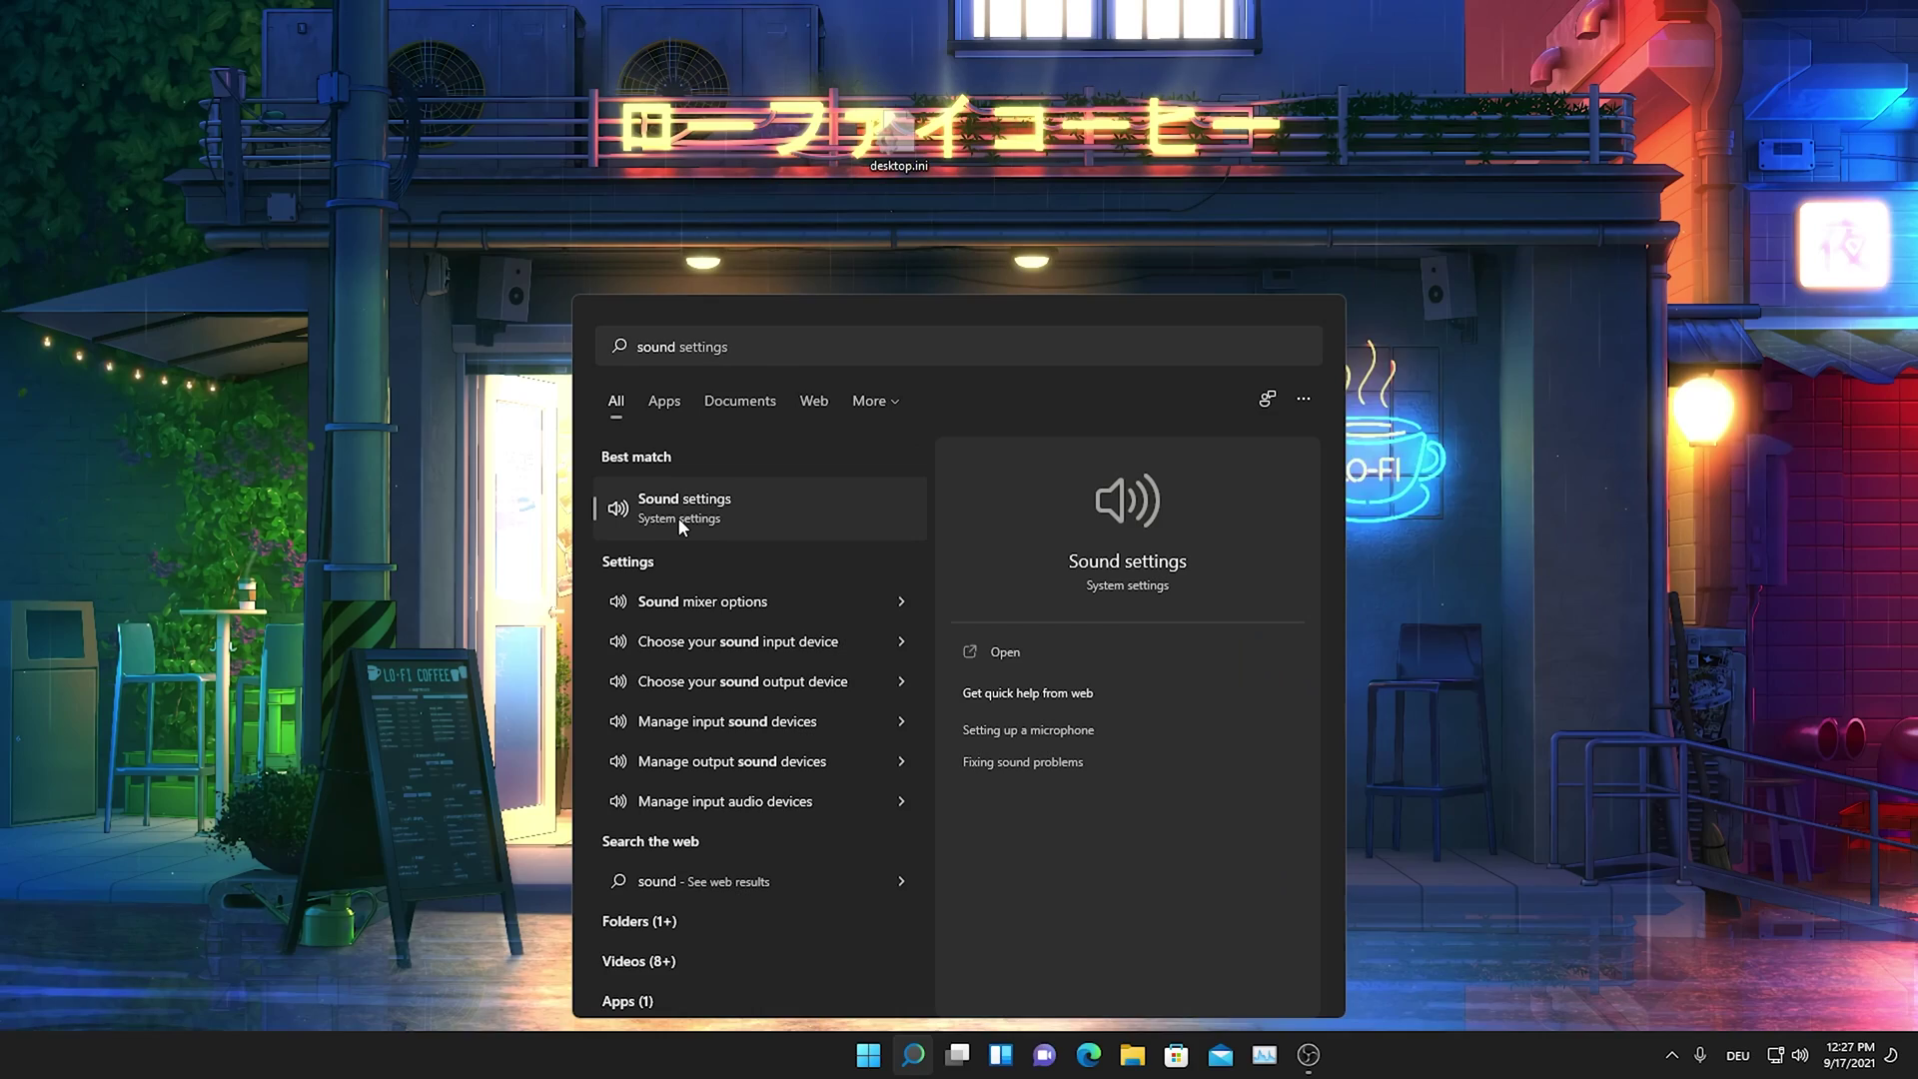
click(677, 517)
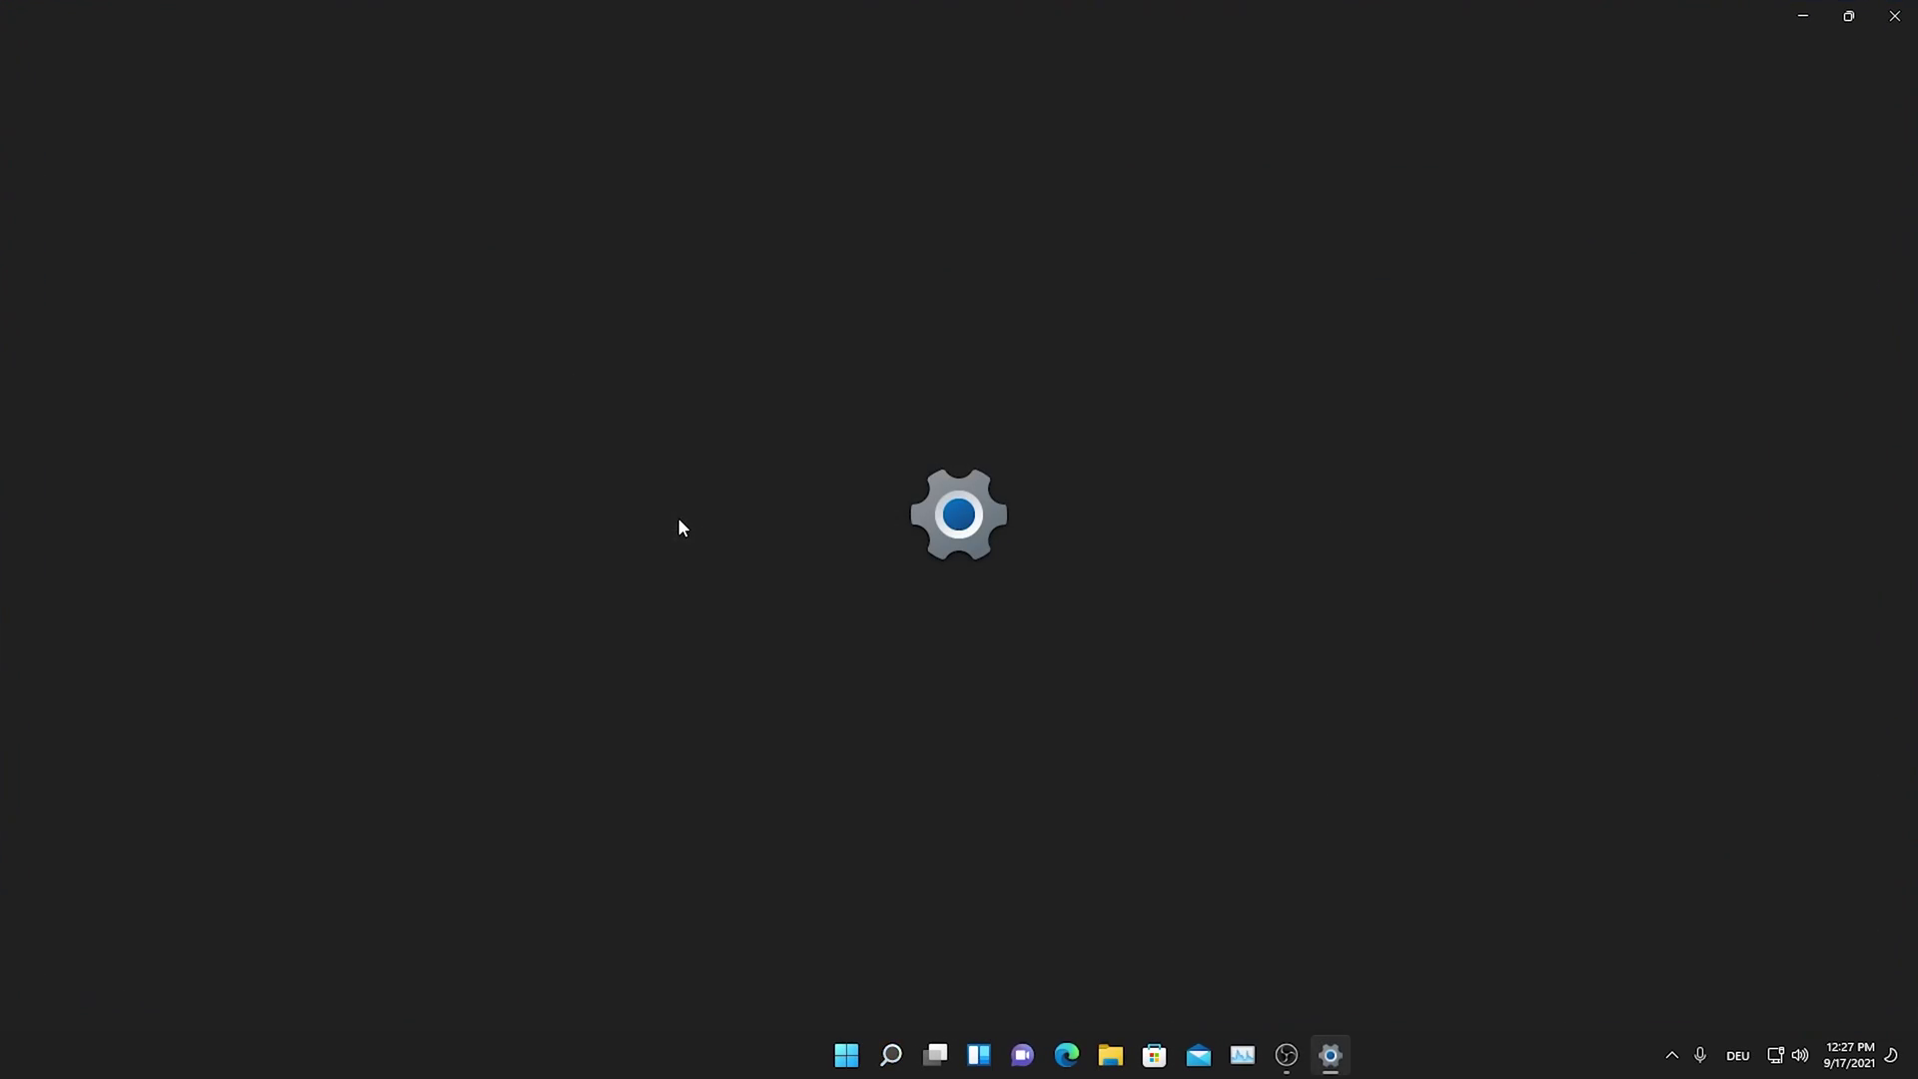
scroll(1478, 558, down, 5)
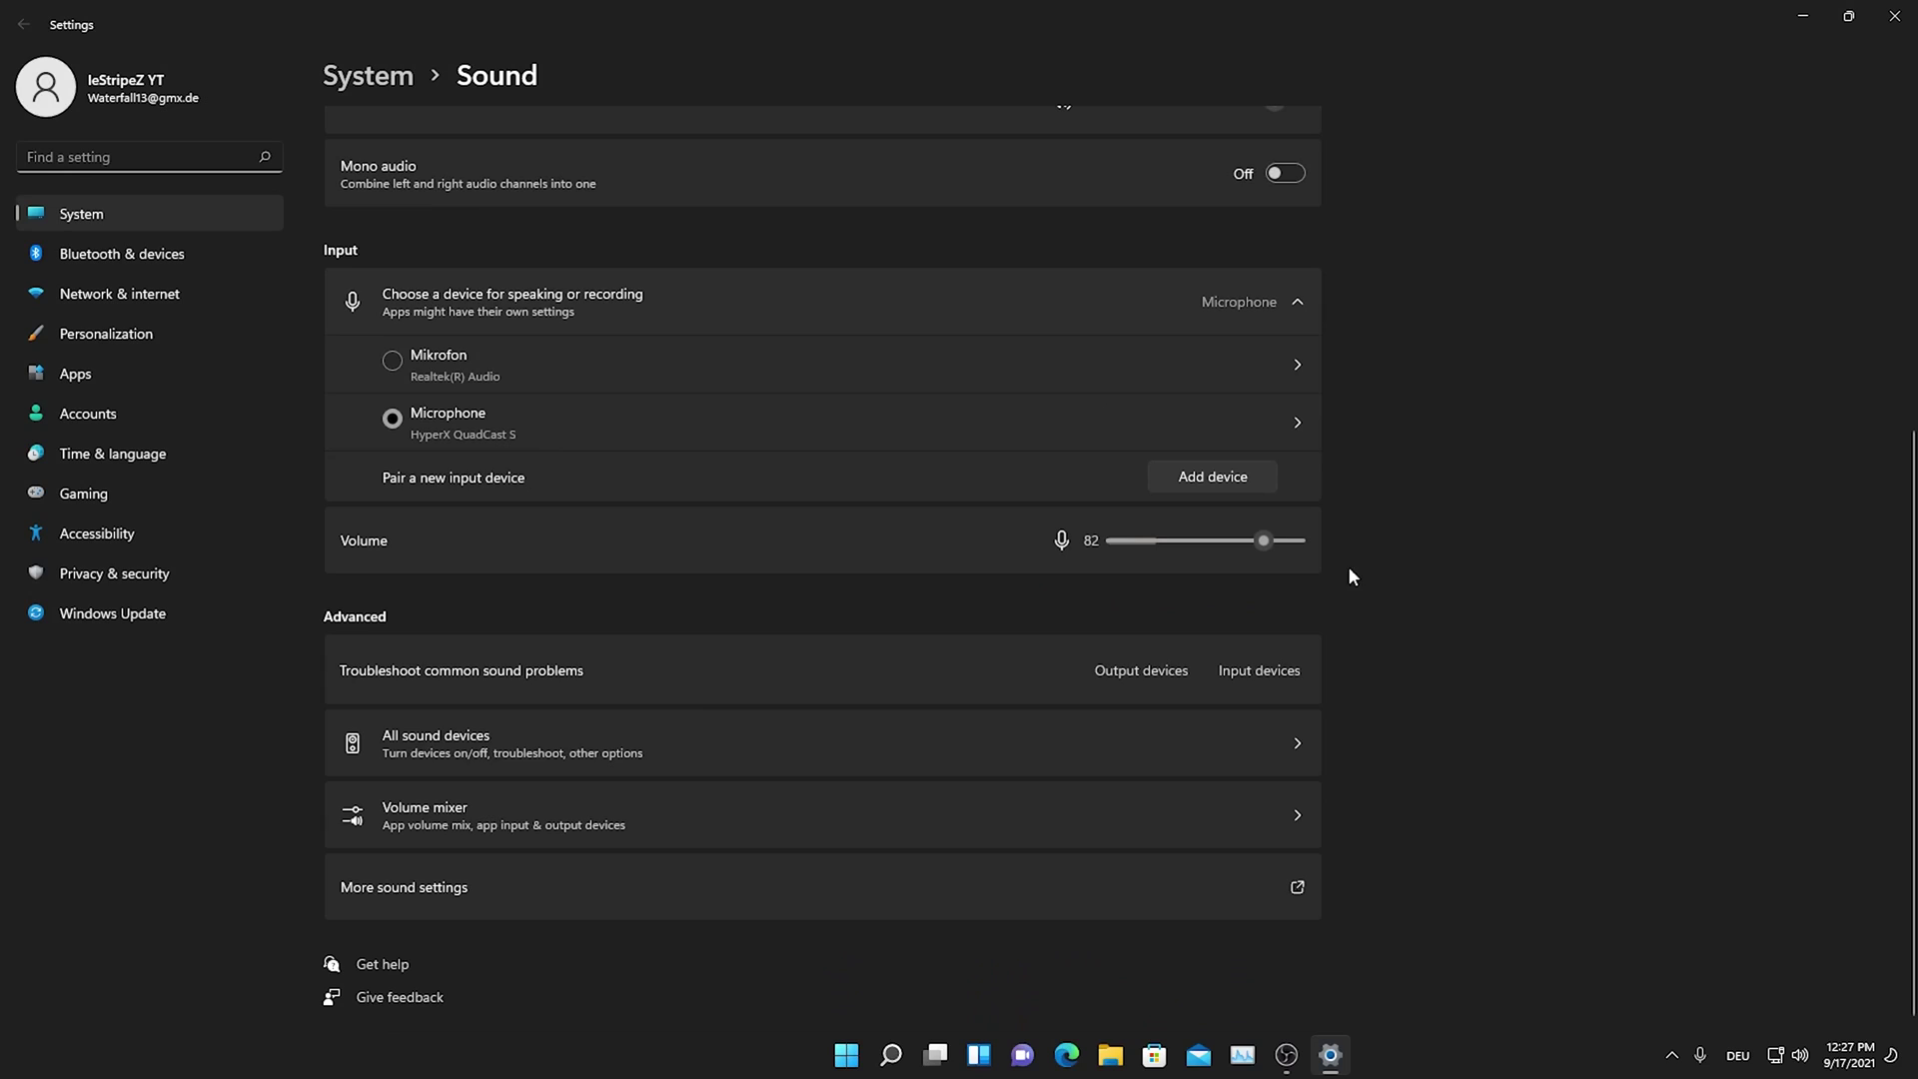
click(367, 905)
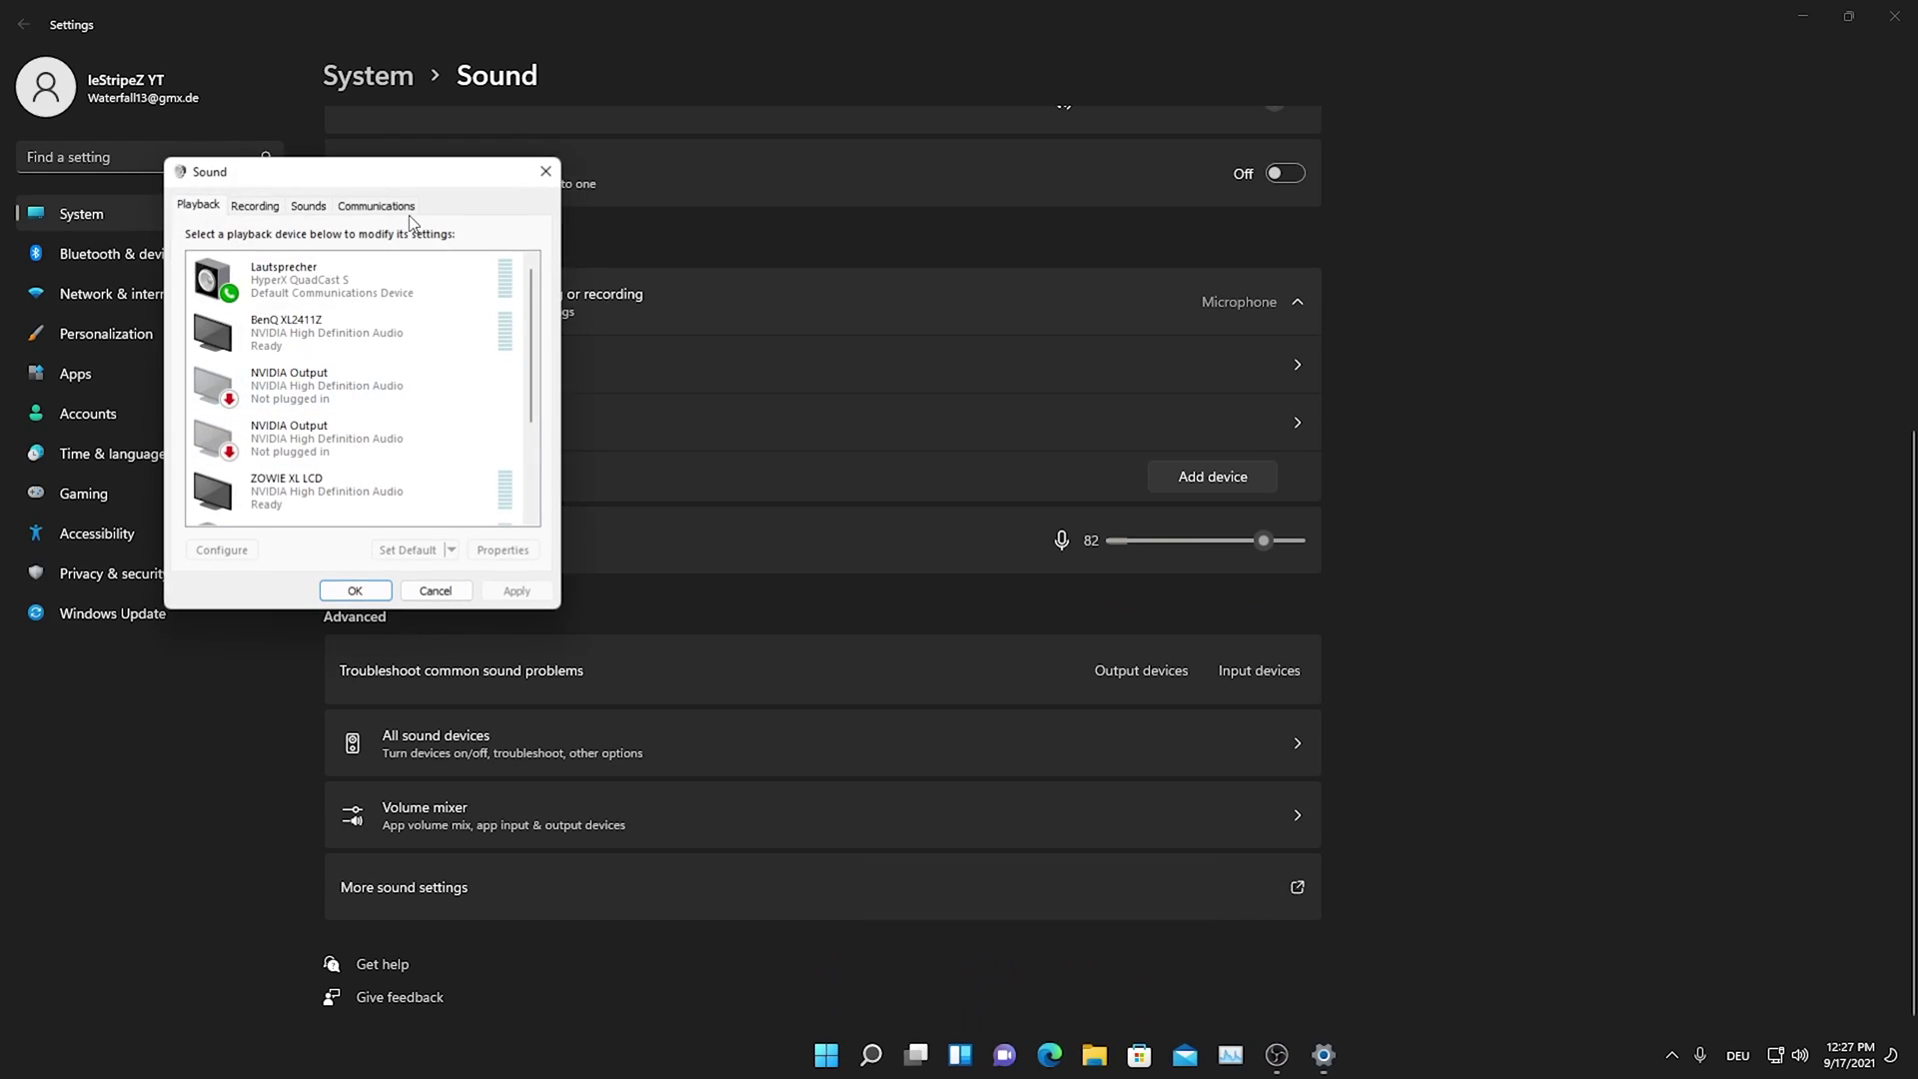
drag(342, 180, 847, 330)
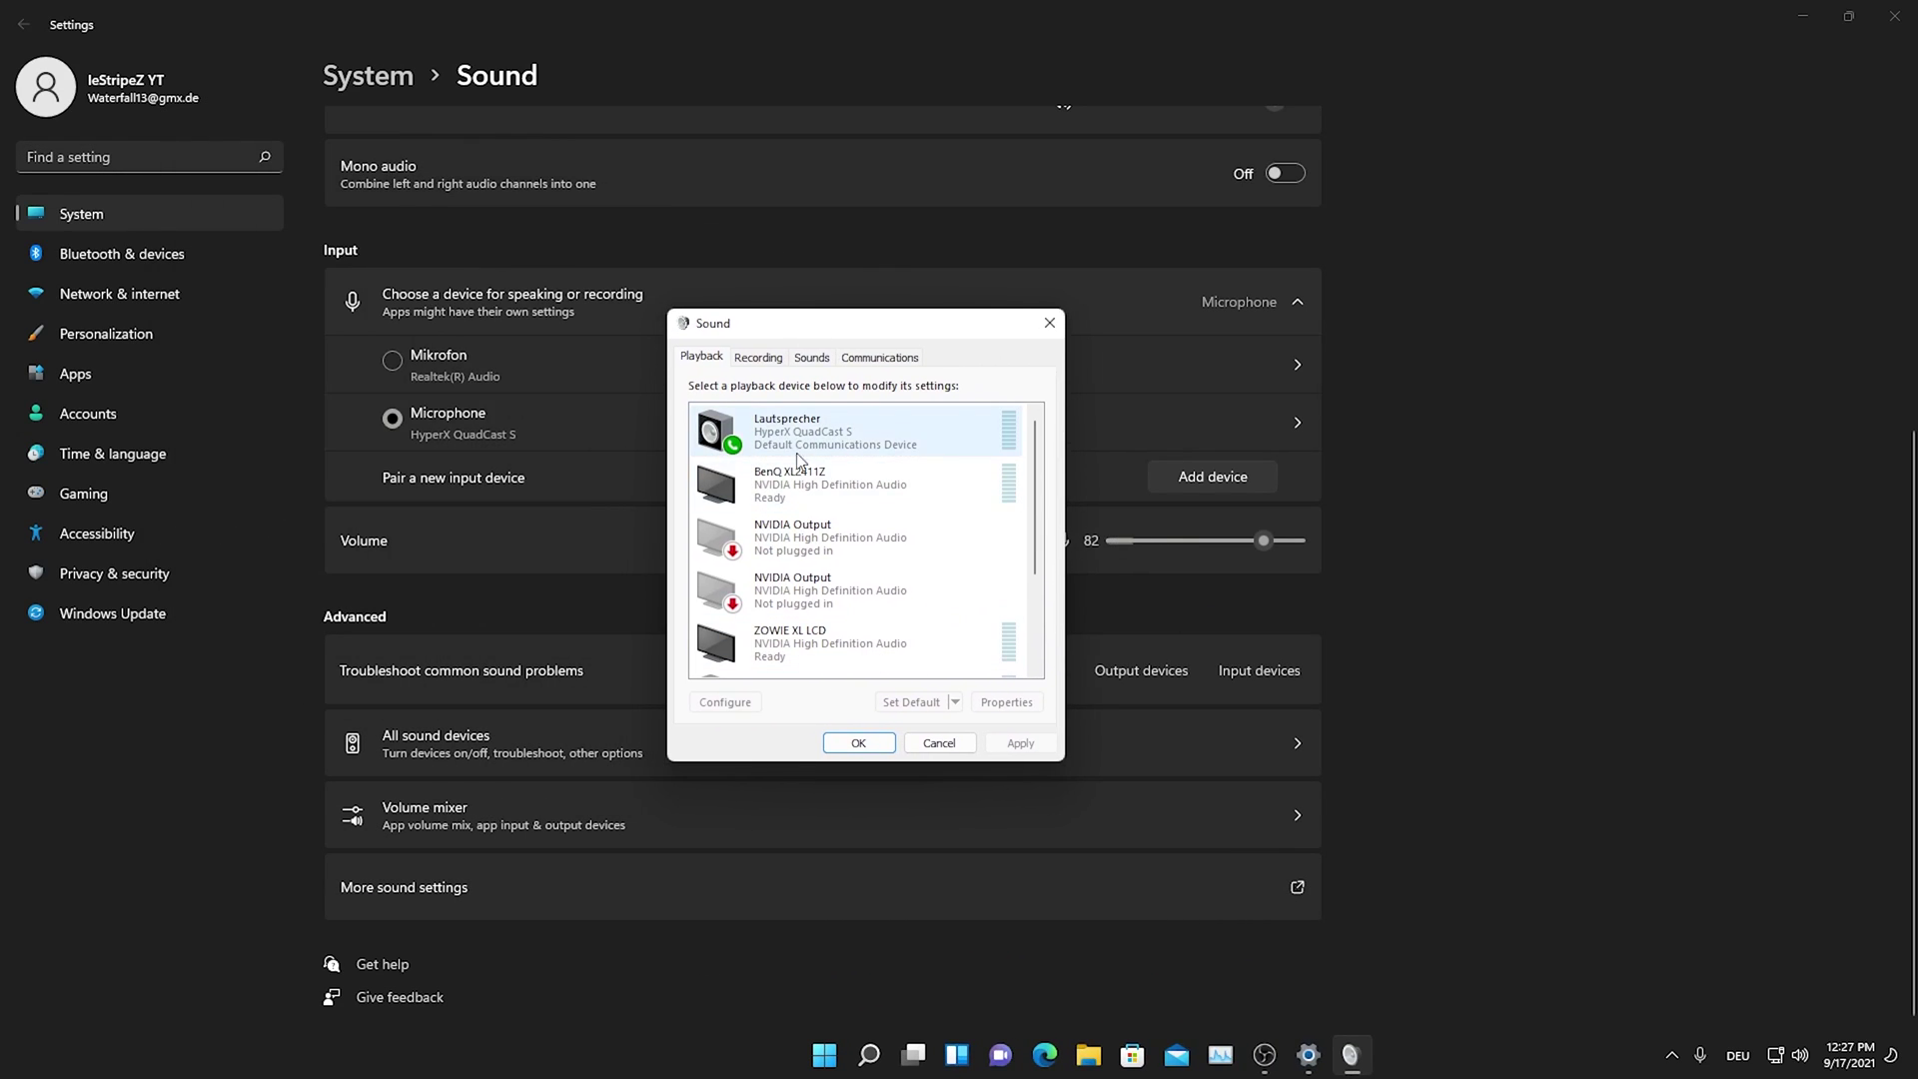
click(1808, 20)
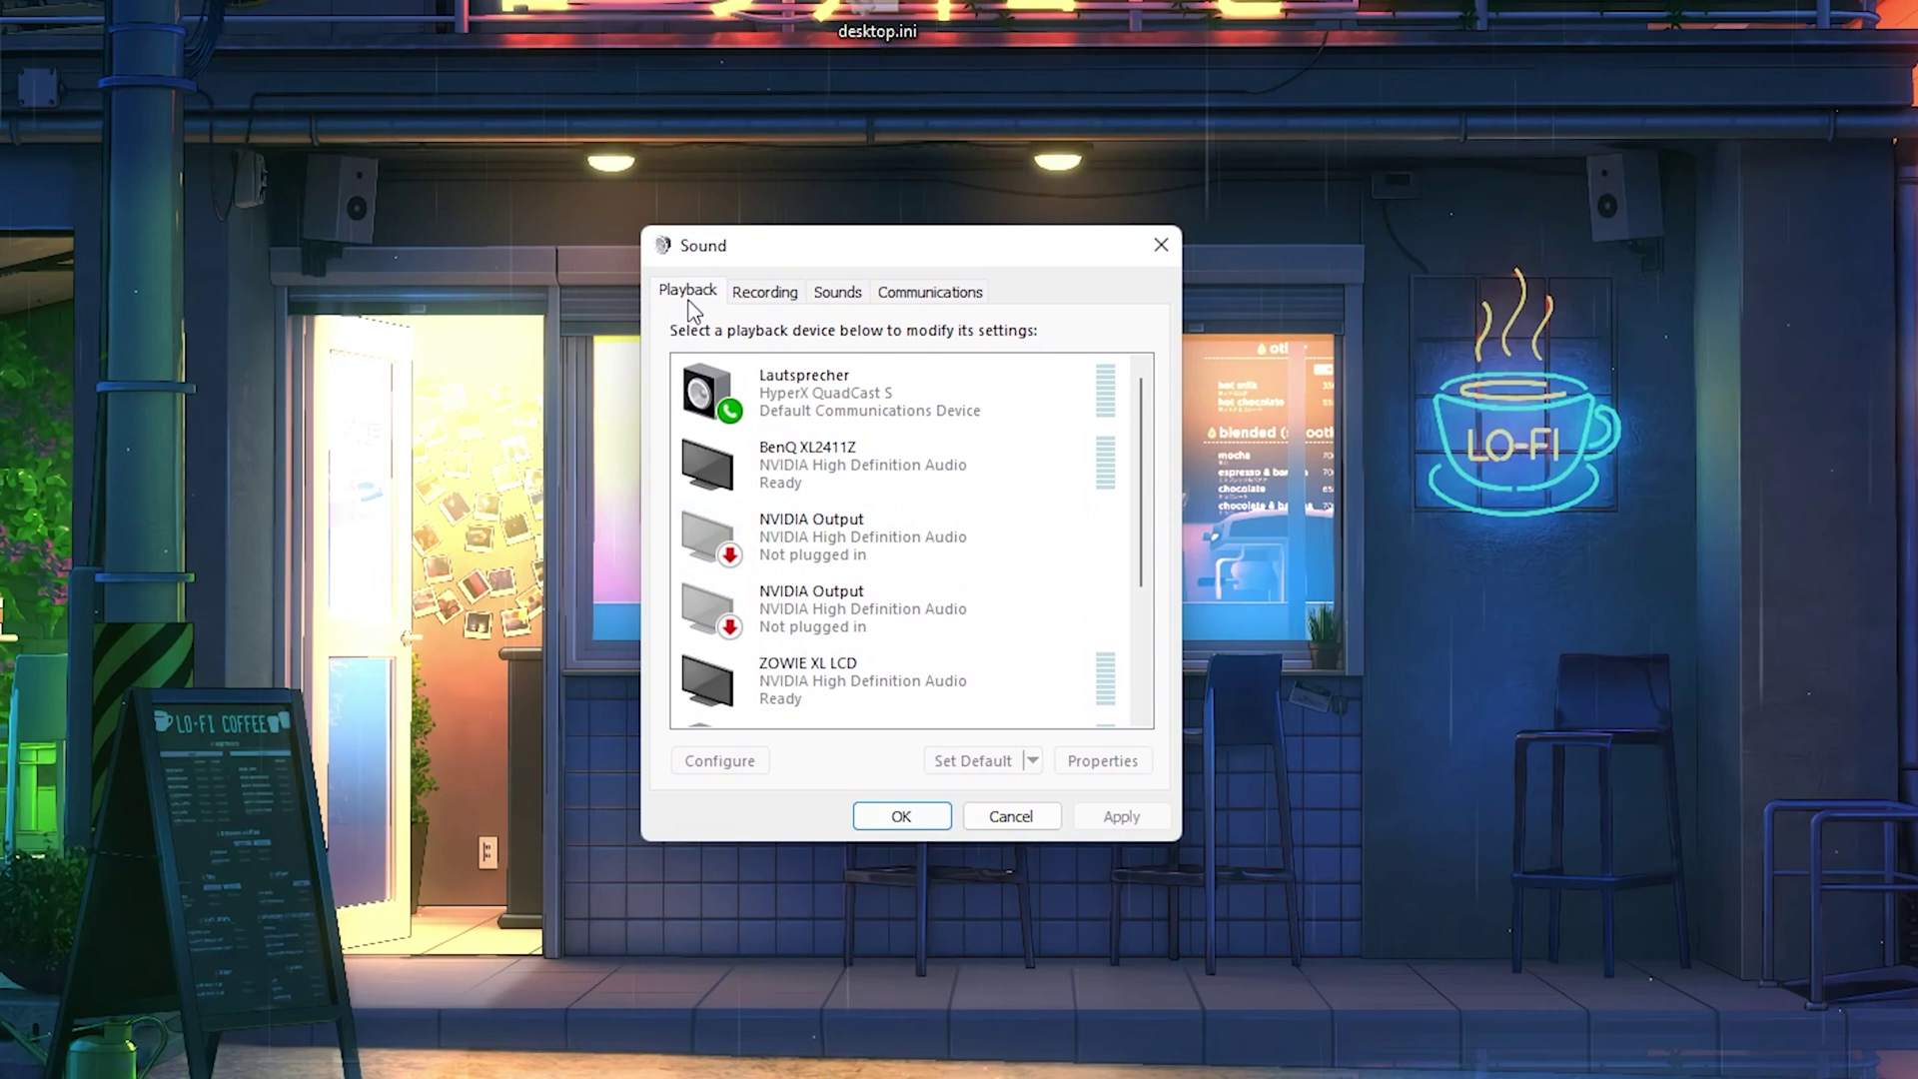
Open the properties of the Realtek Lautsprecher default playback device and raise the Realtek HD Audio output level to 100.
scroll(809, 460, down, 3)
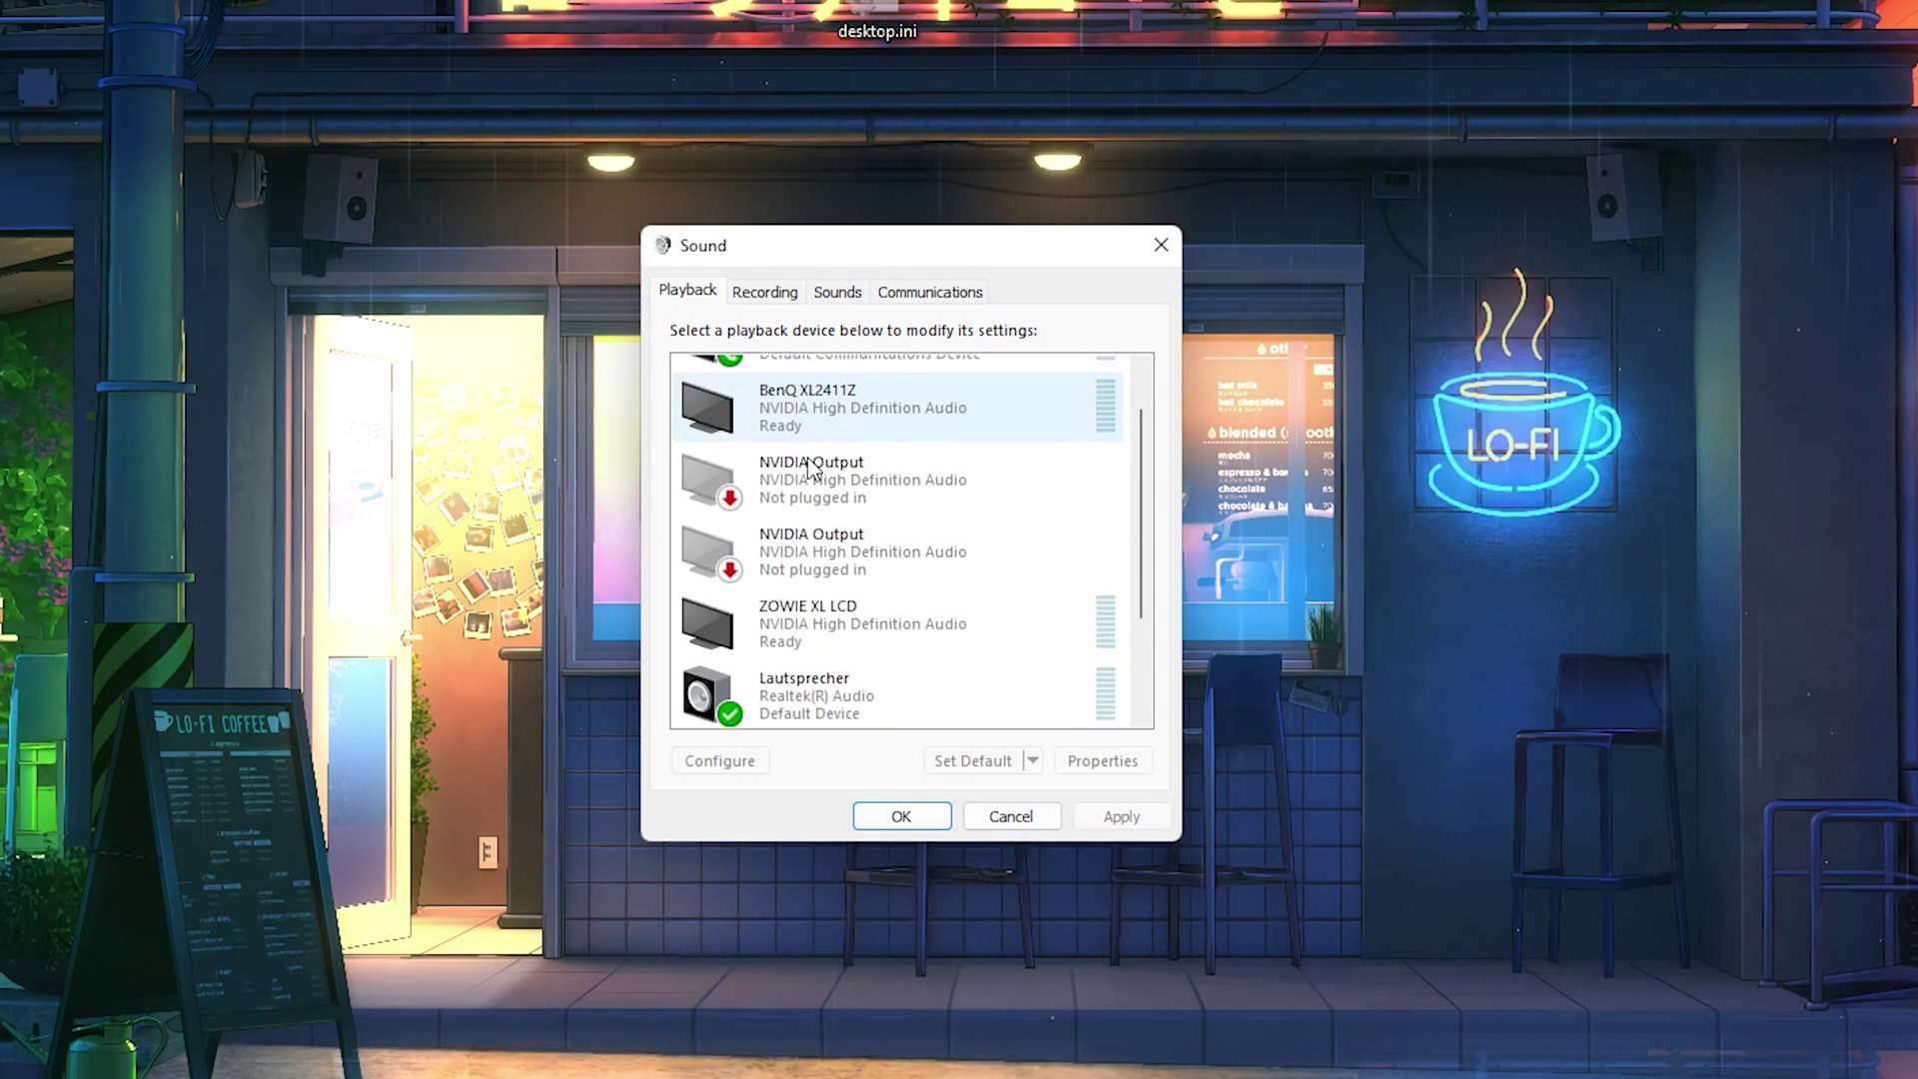
scroll(766, 582, down, 1)
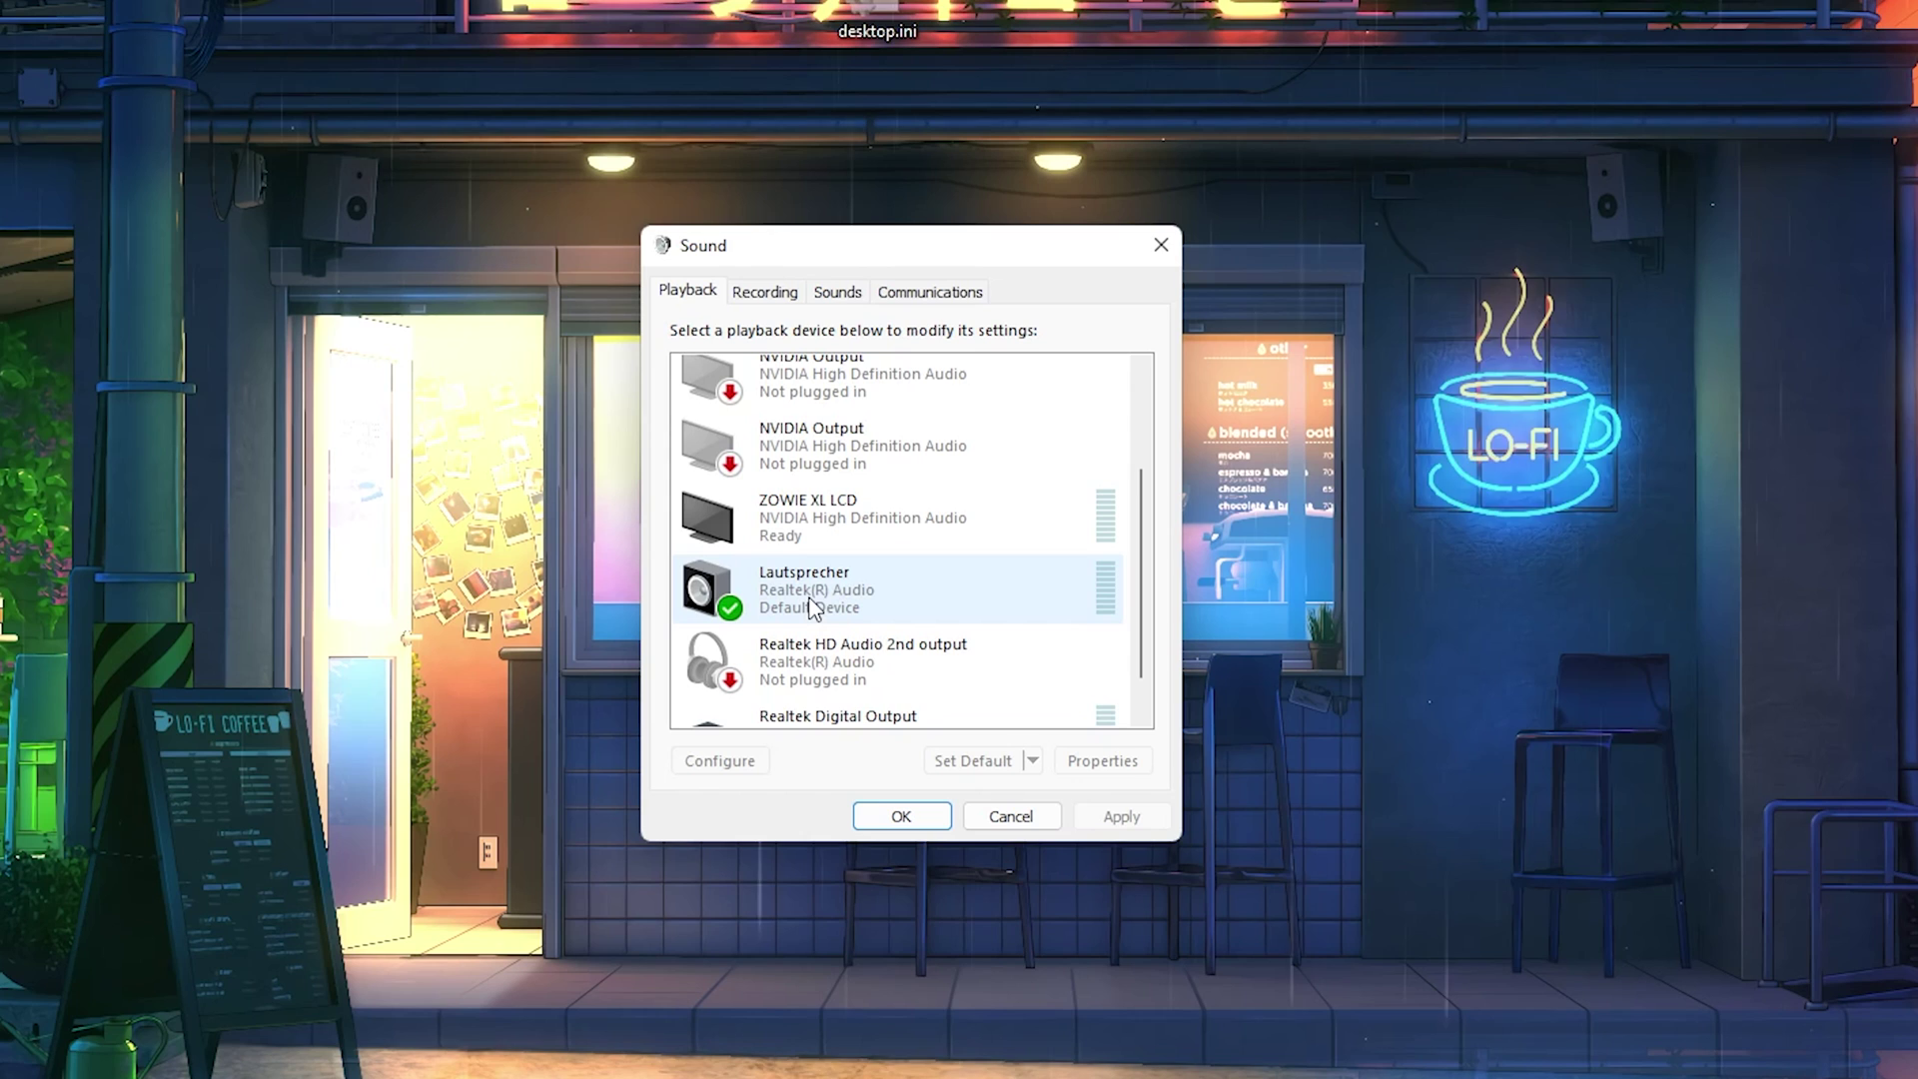
double_click(815, 605)
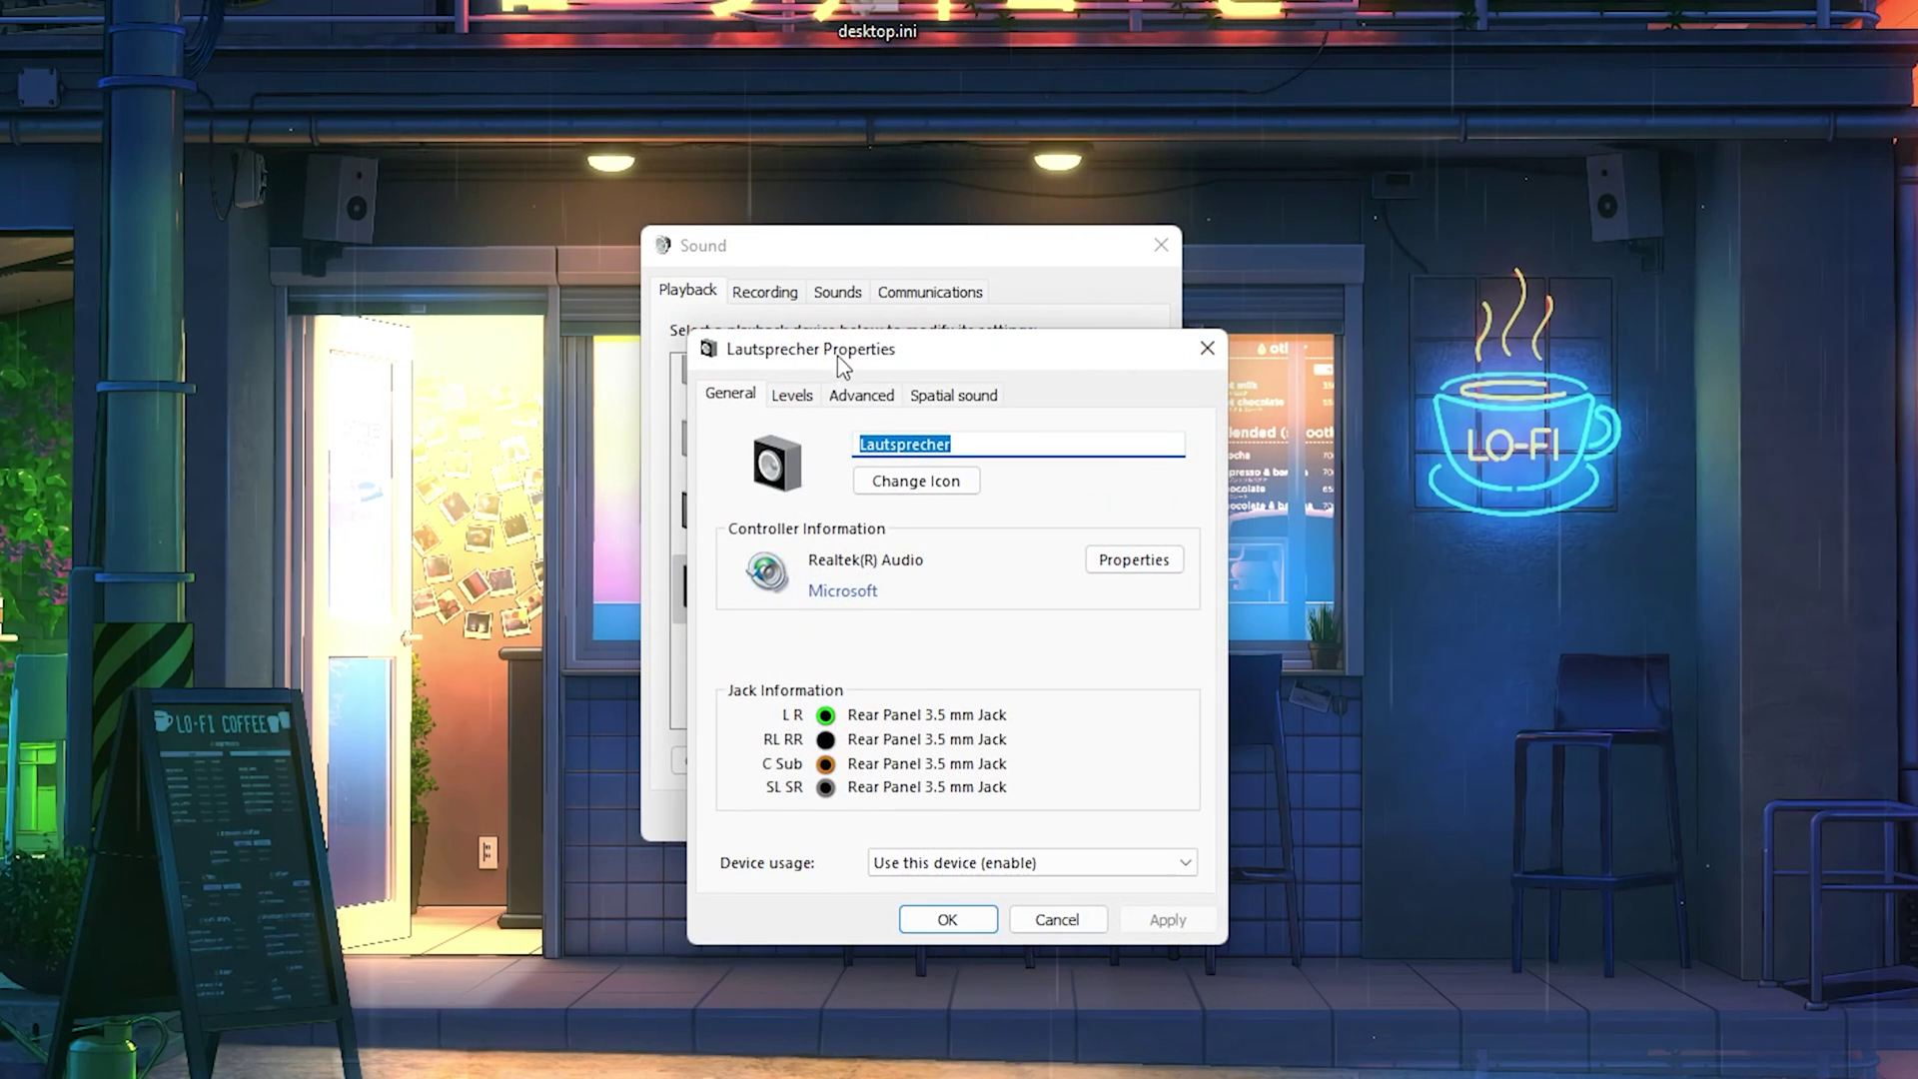
drag(838, 357, 788, 250)
click(742, 291)
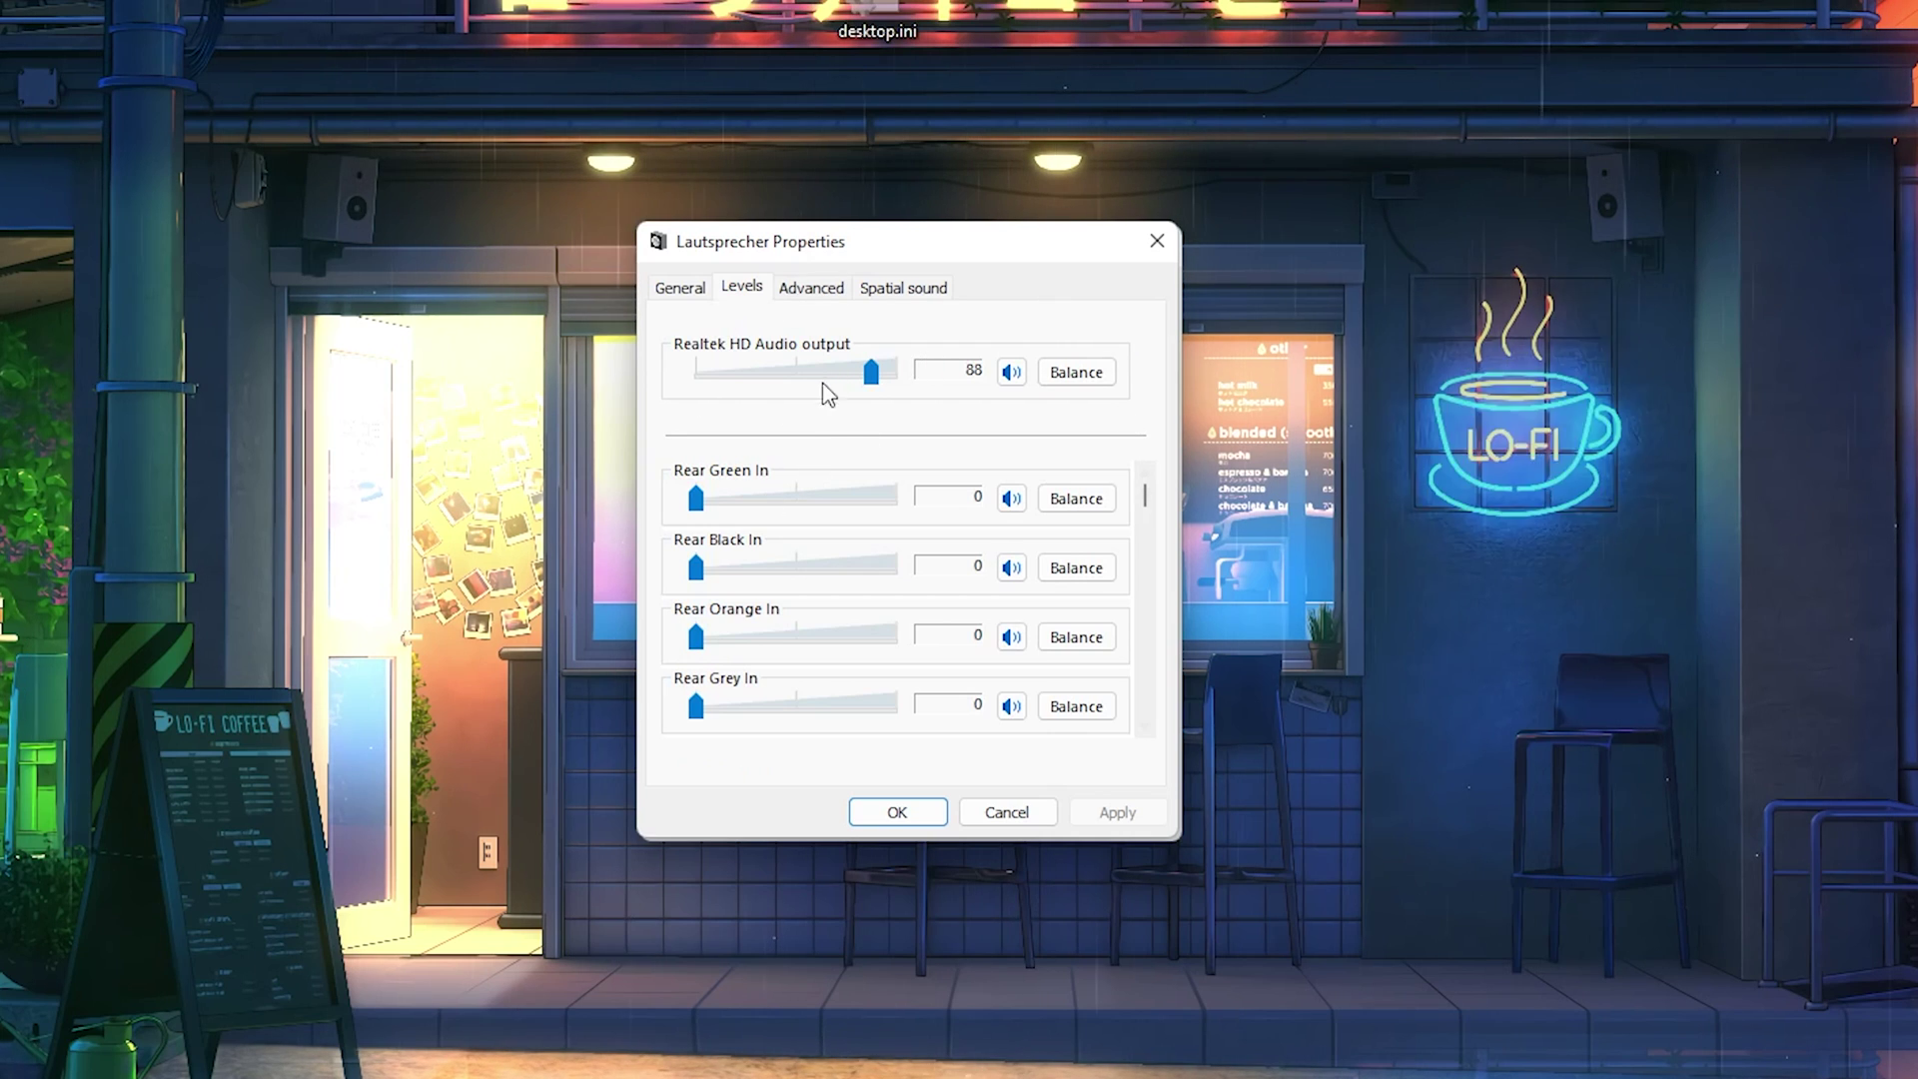
drag(873, 376, 929, 391)
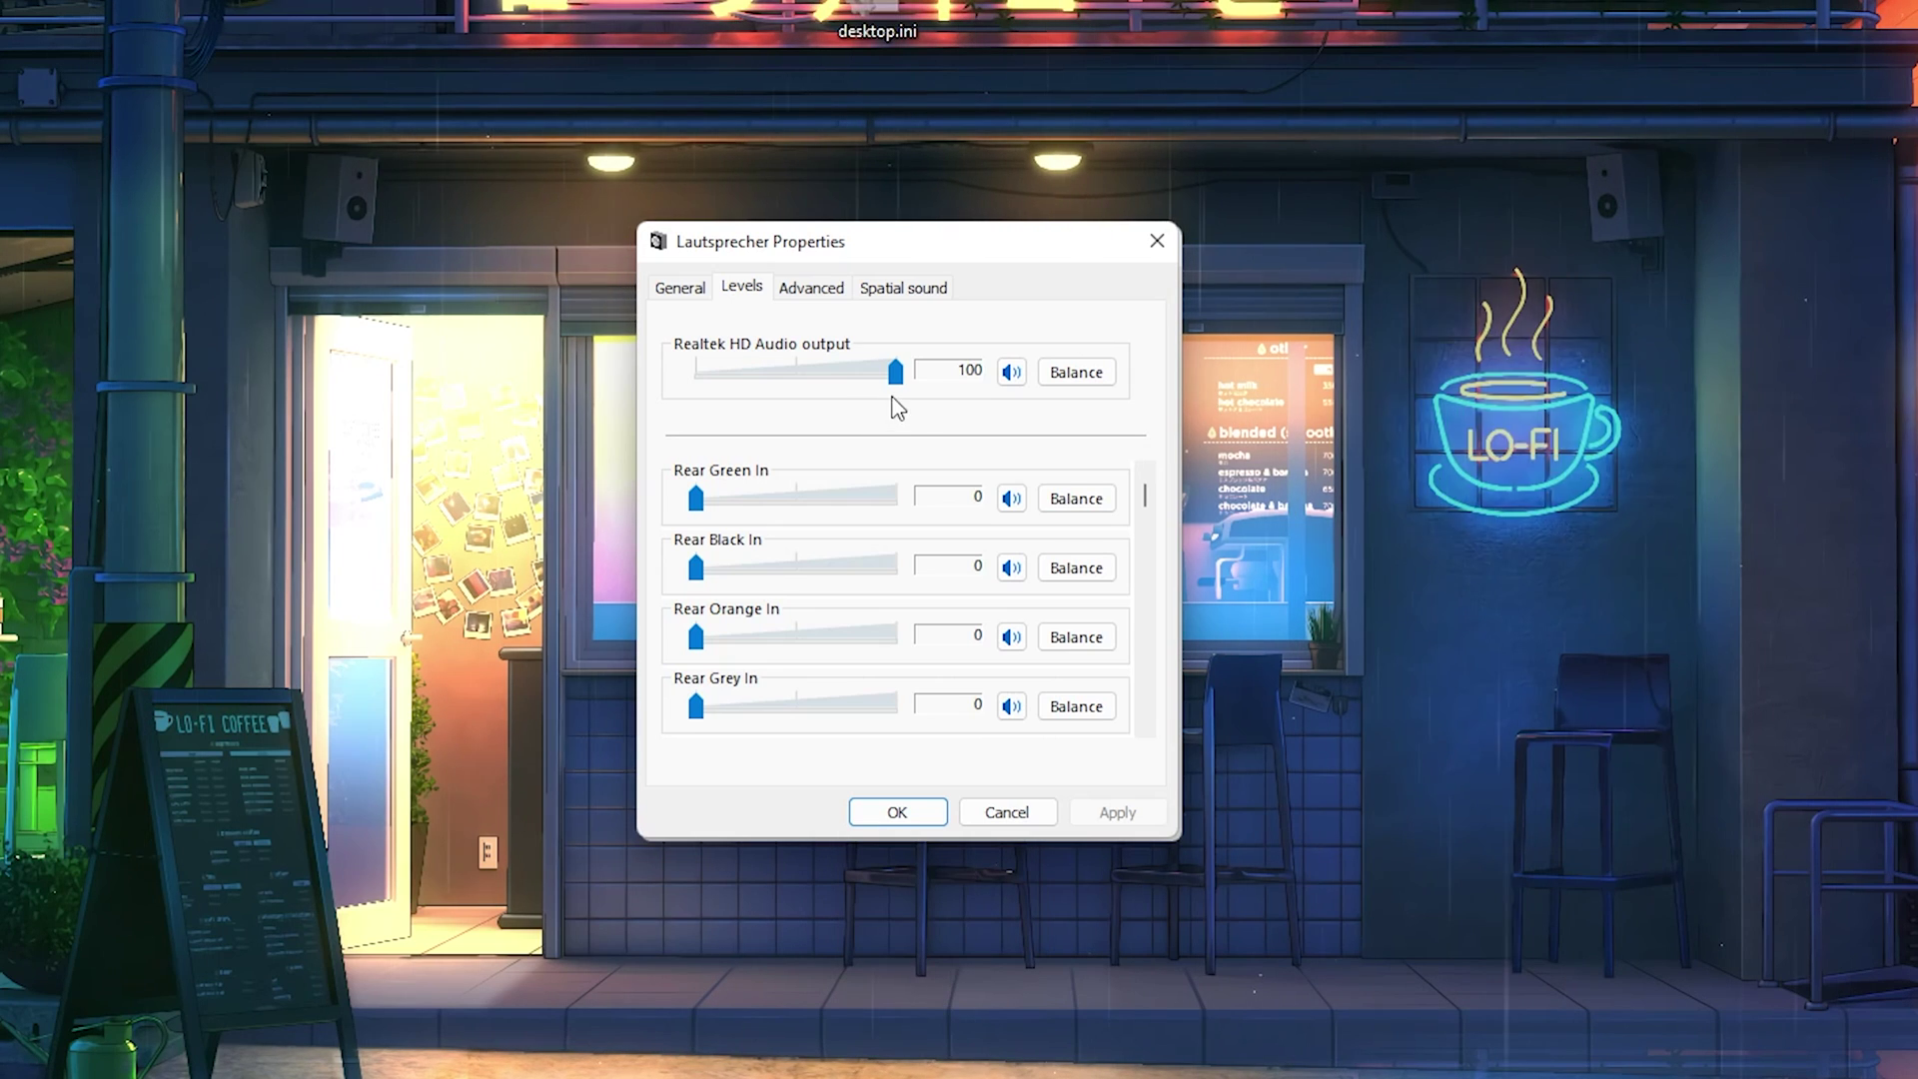
Set the Lautsprecher's default format to 24 bit, 192000 Hz (Studio Quality) and disallow applications' exclusive control of the device.
click(809, 300)
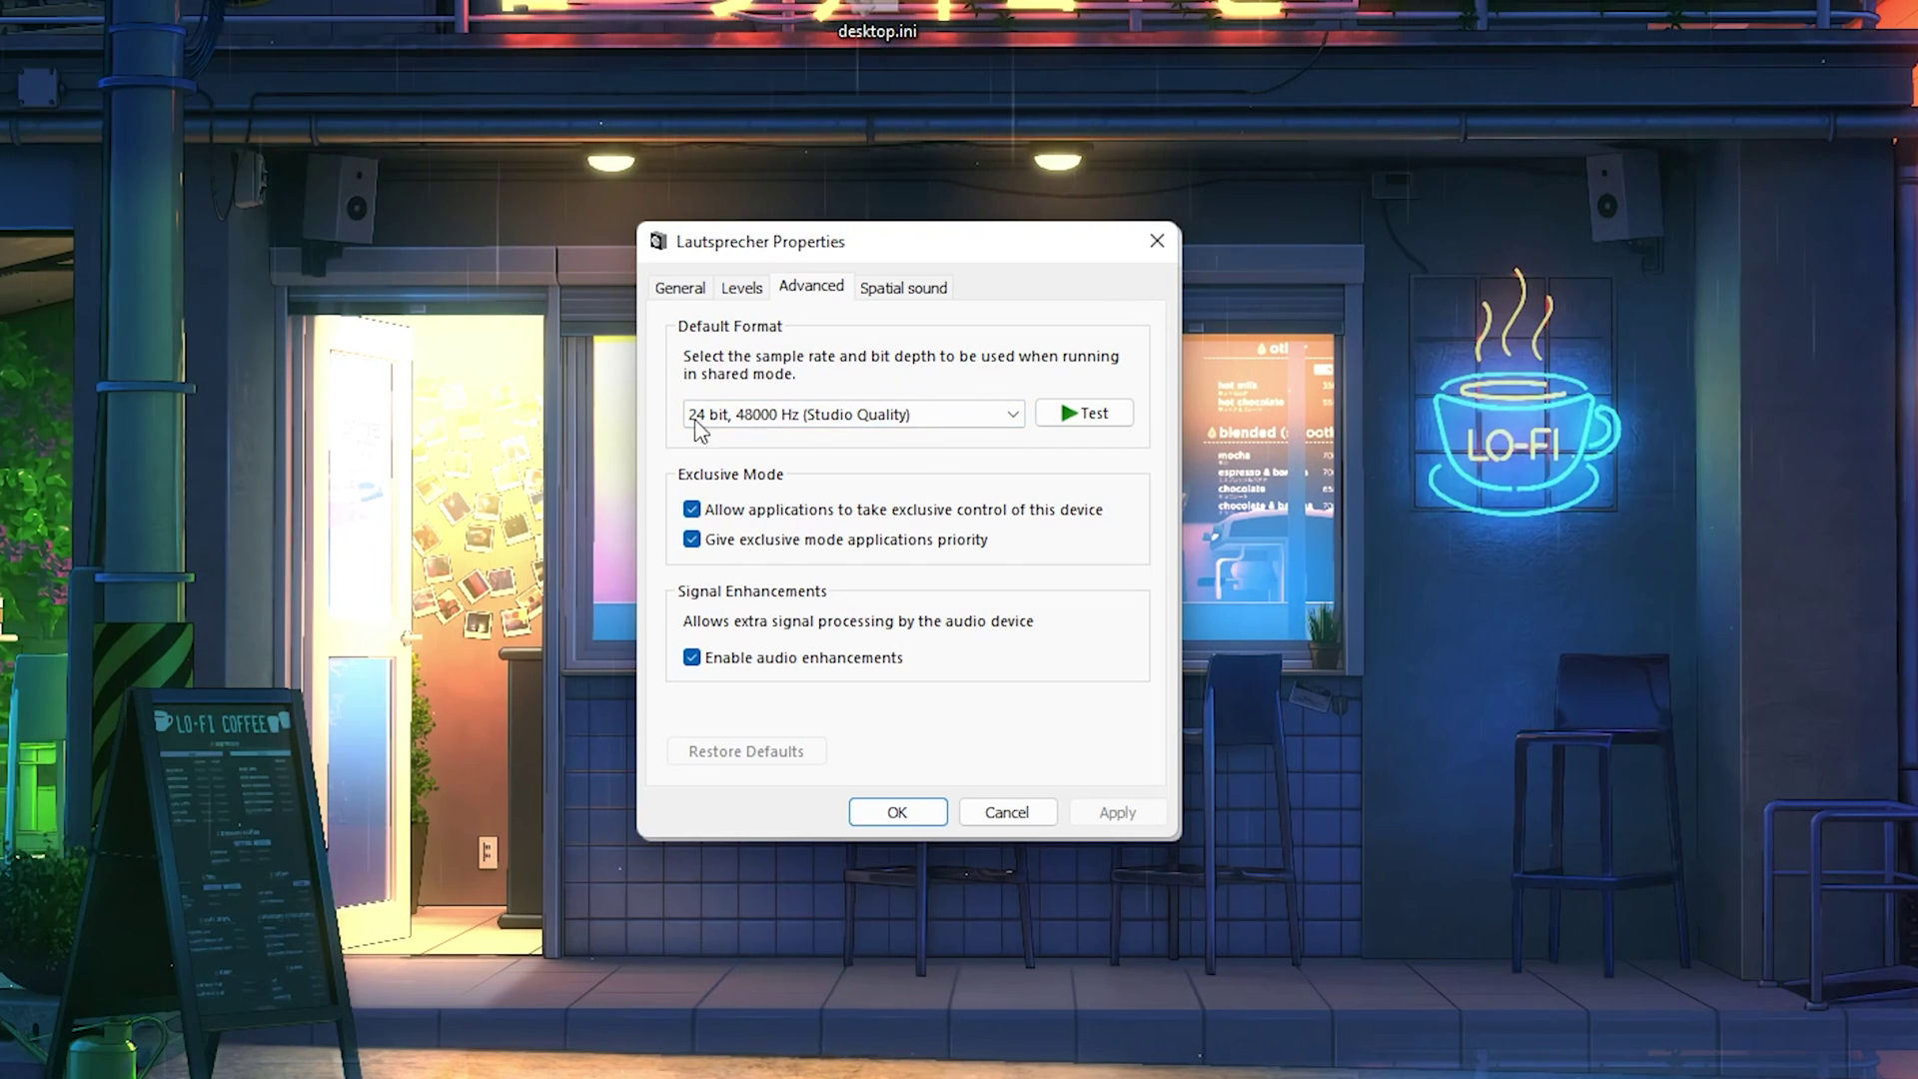
click(730, 422)
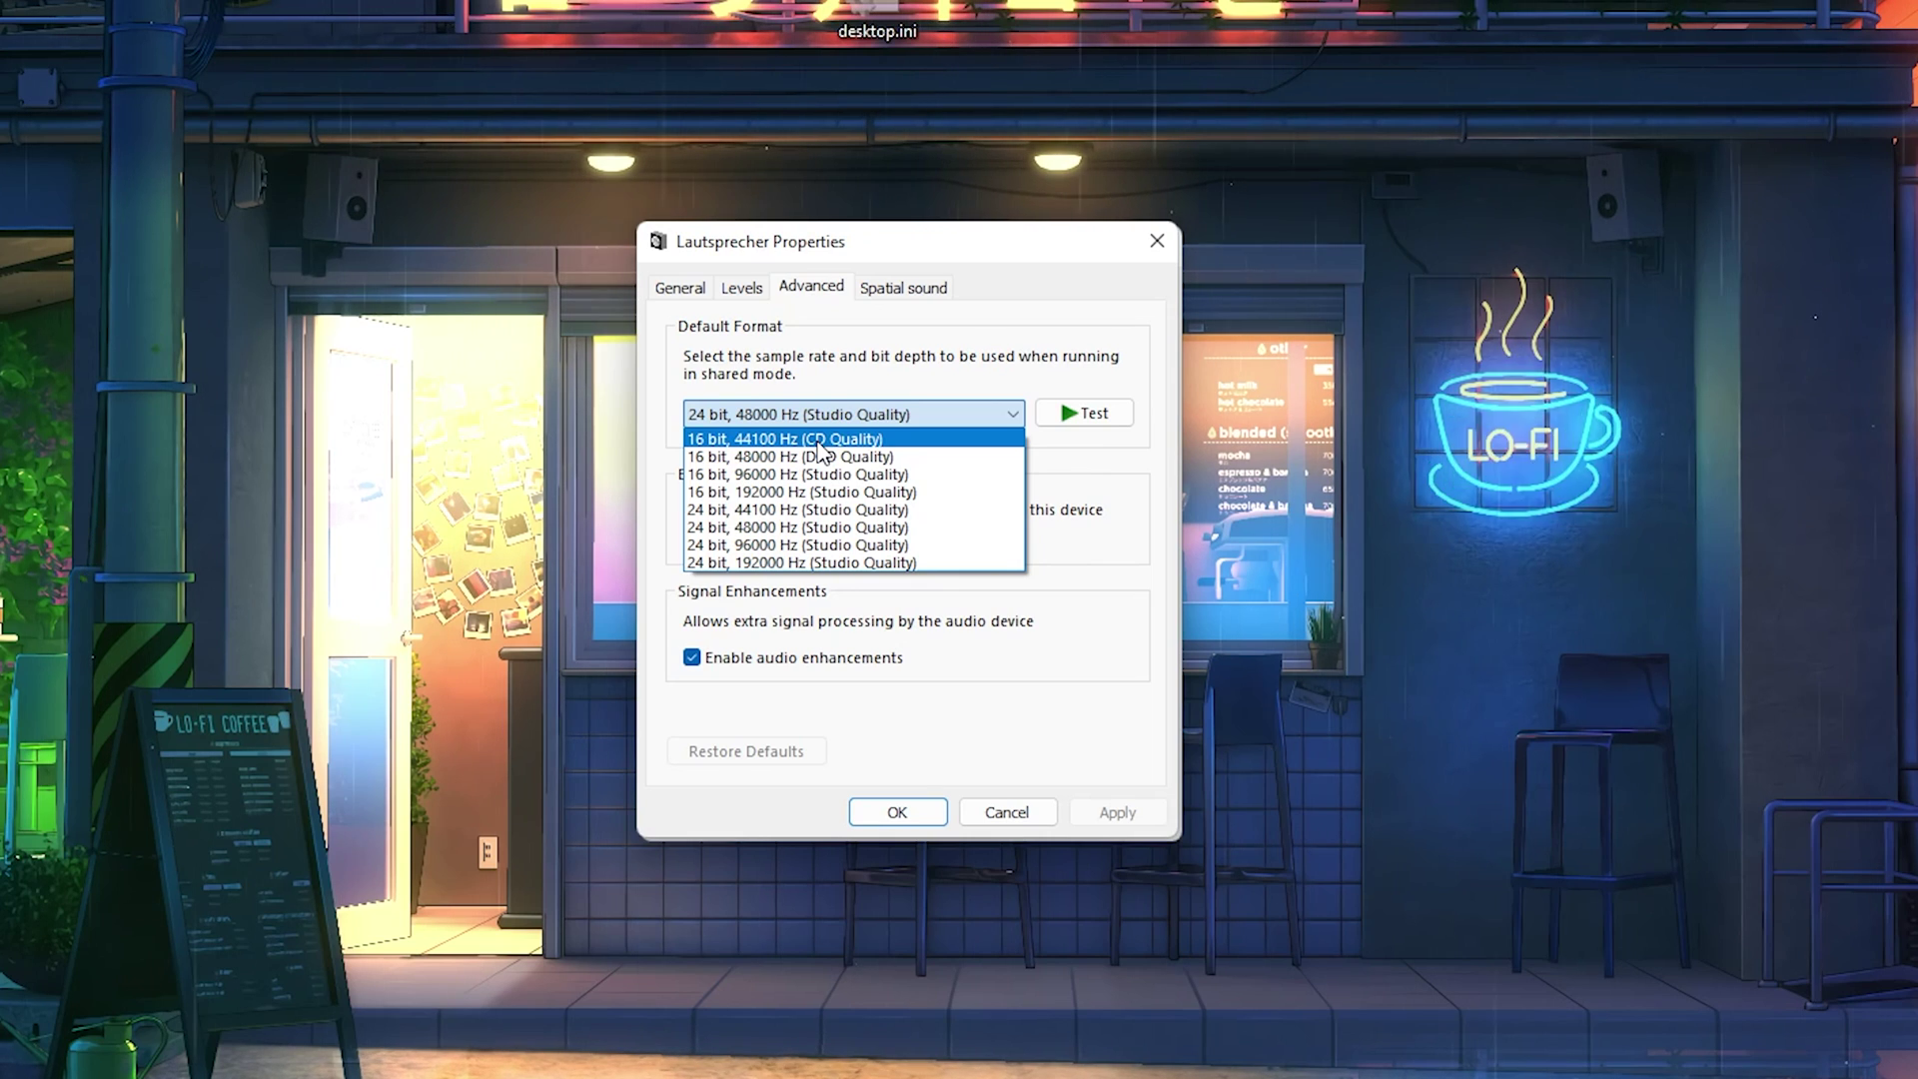
click(759, 564)
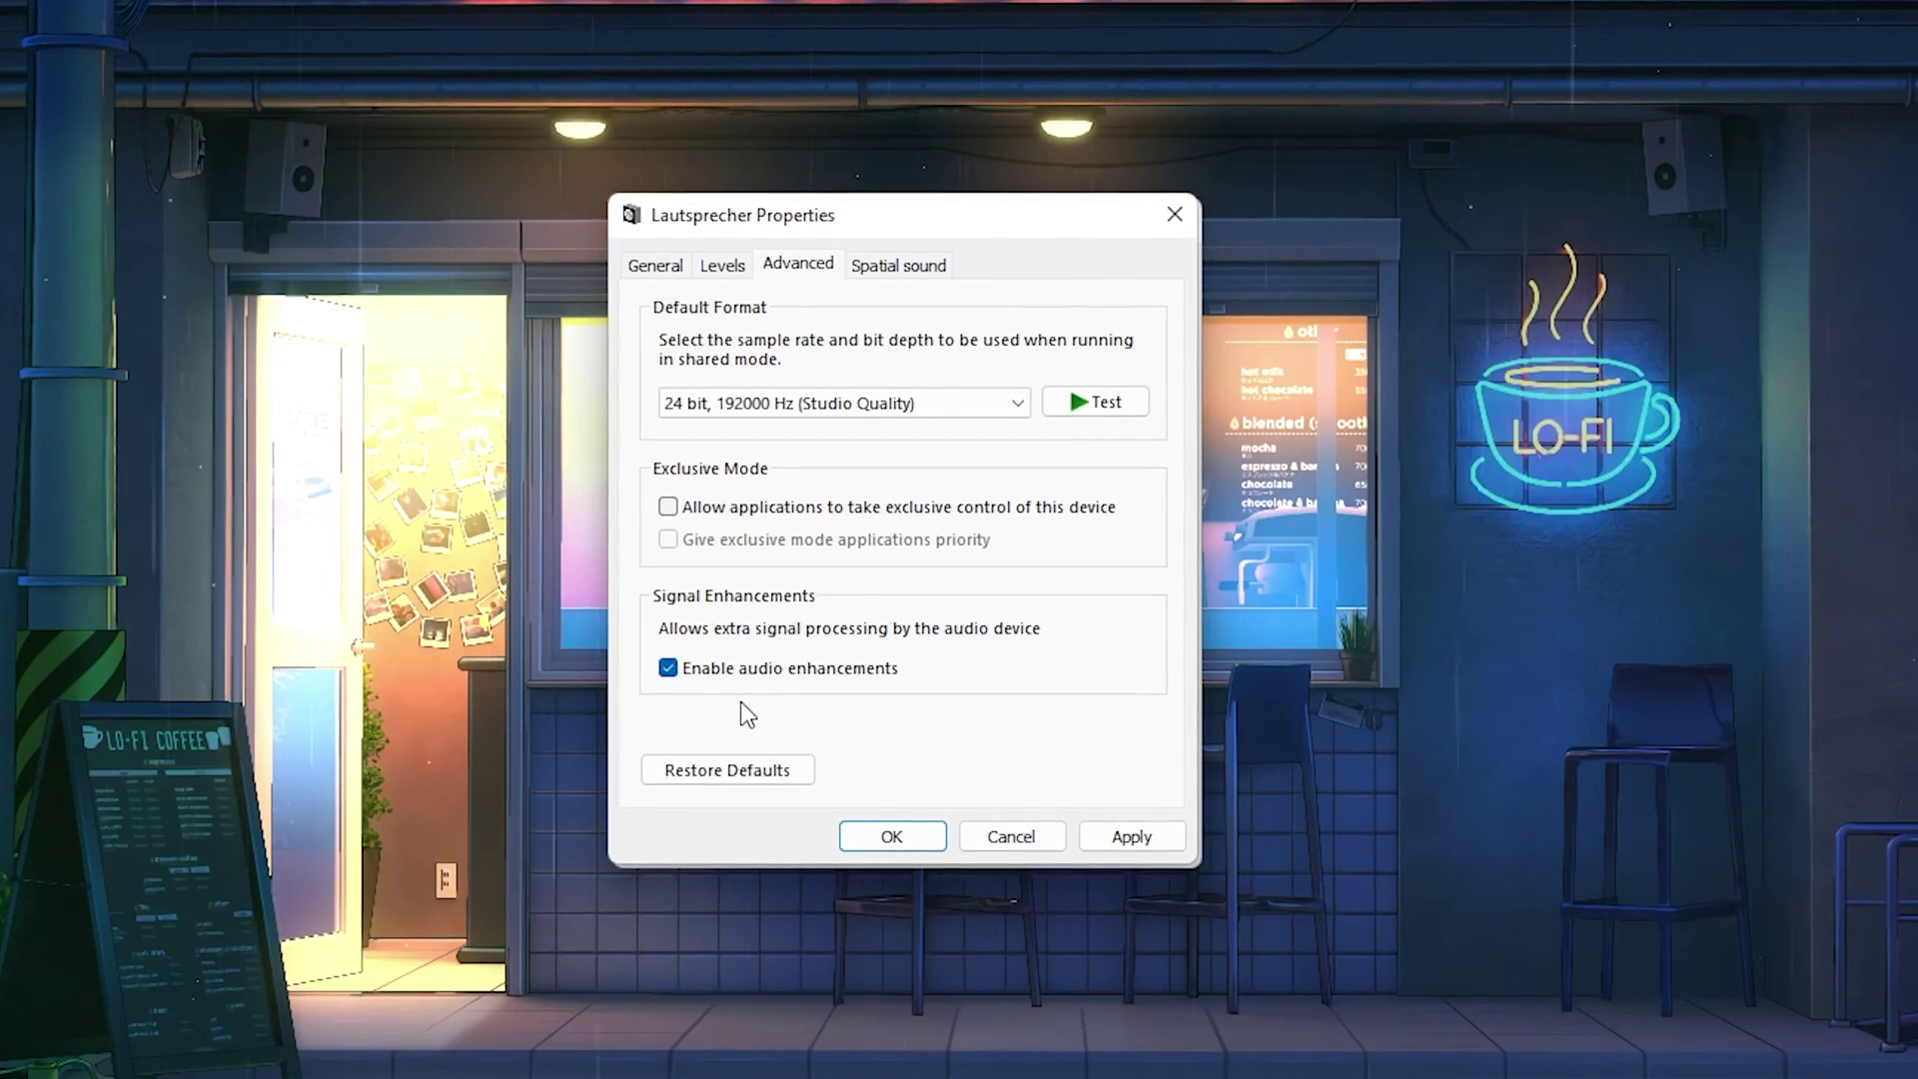
Disable audio enhancements for the Lautsprecher, apply the changes despite the device being in use, and close its properties.
click(667, 670)
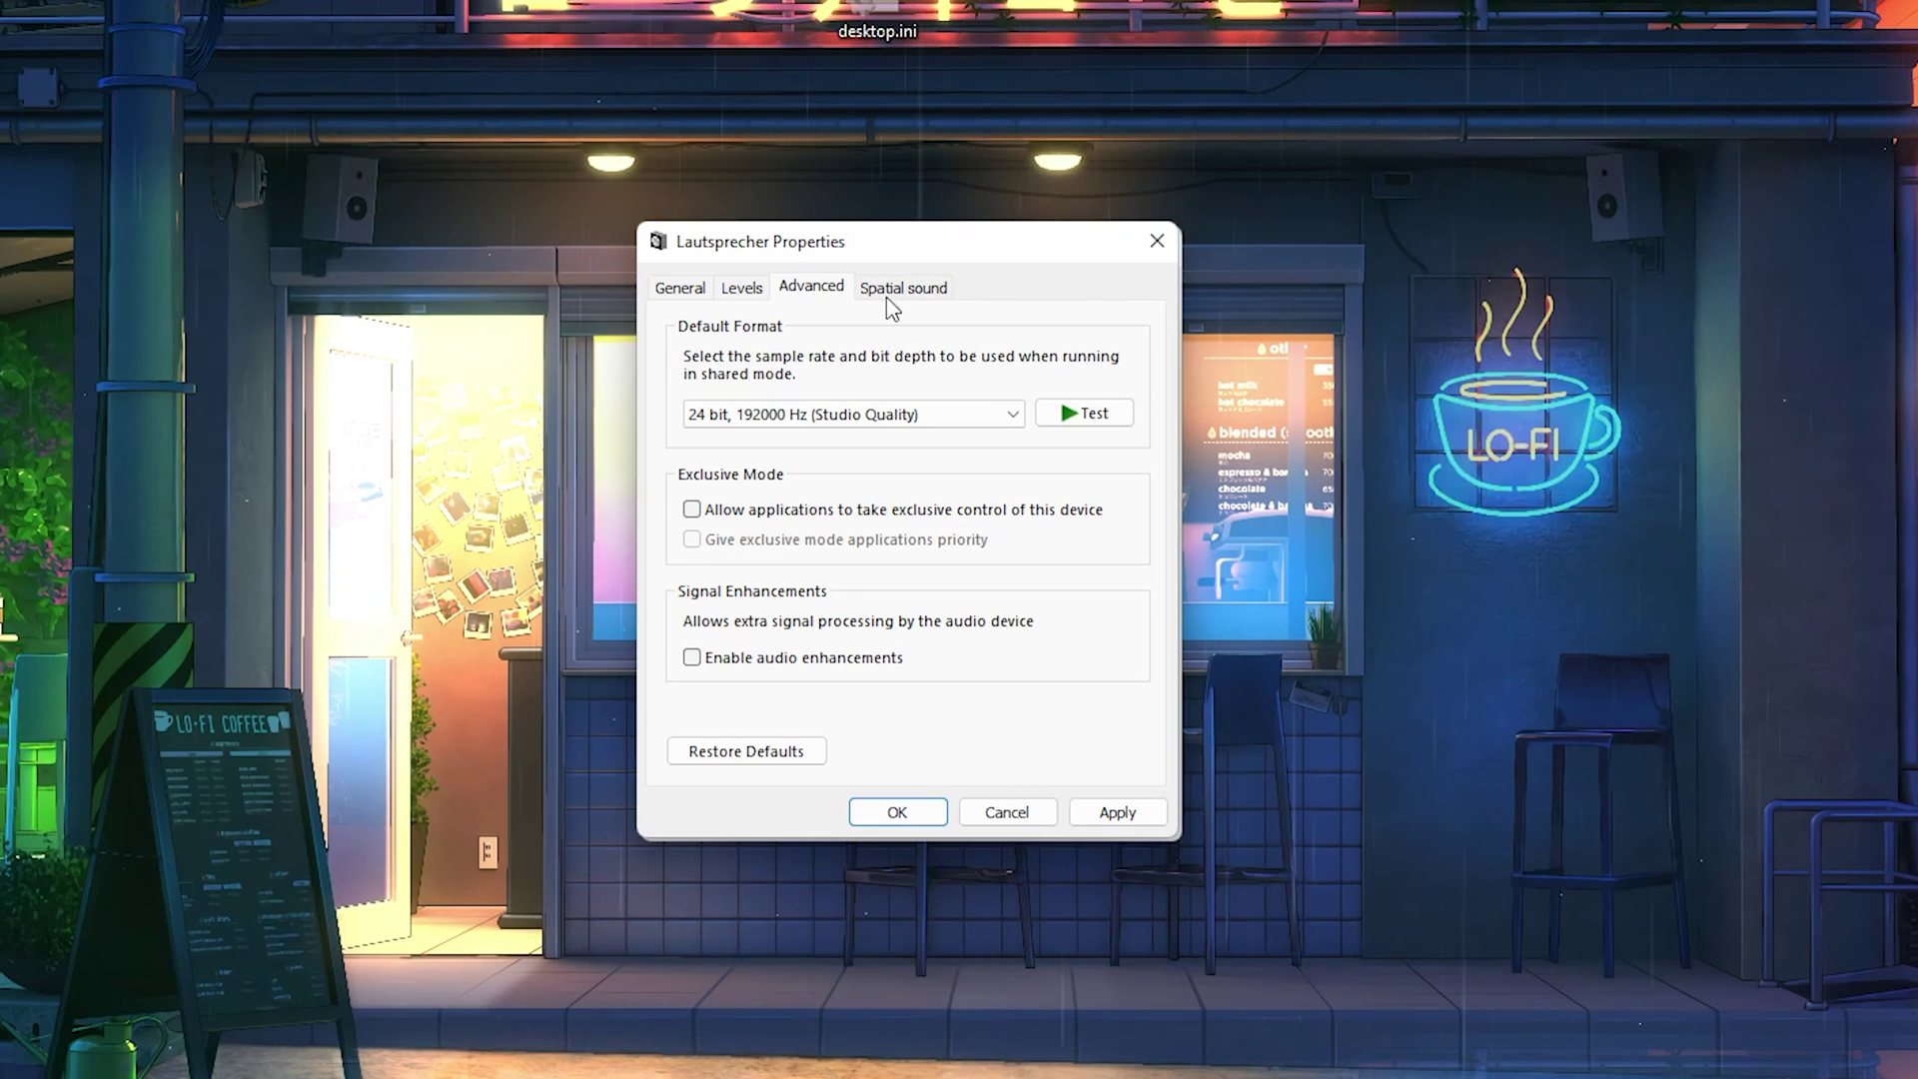
click(1103, 814)
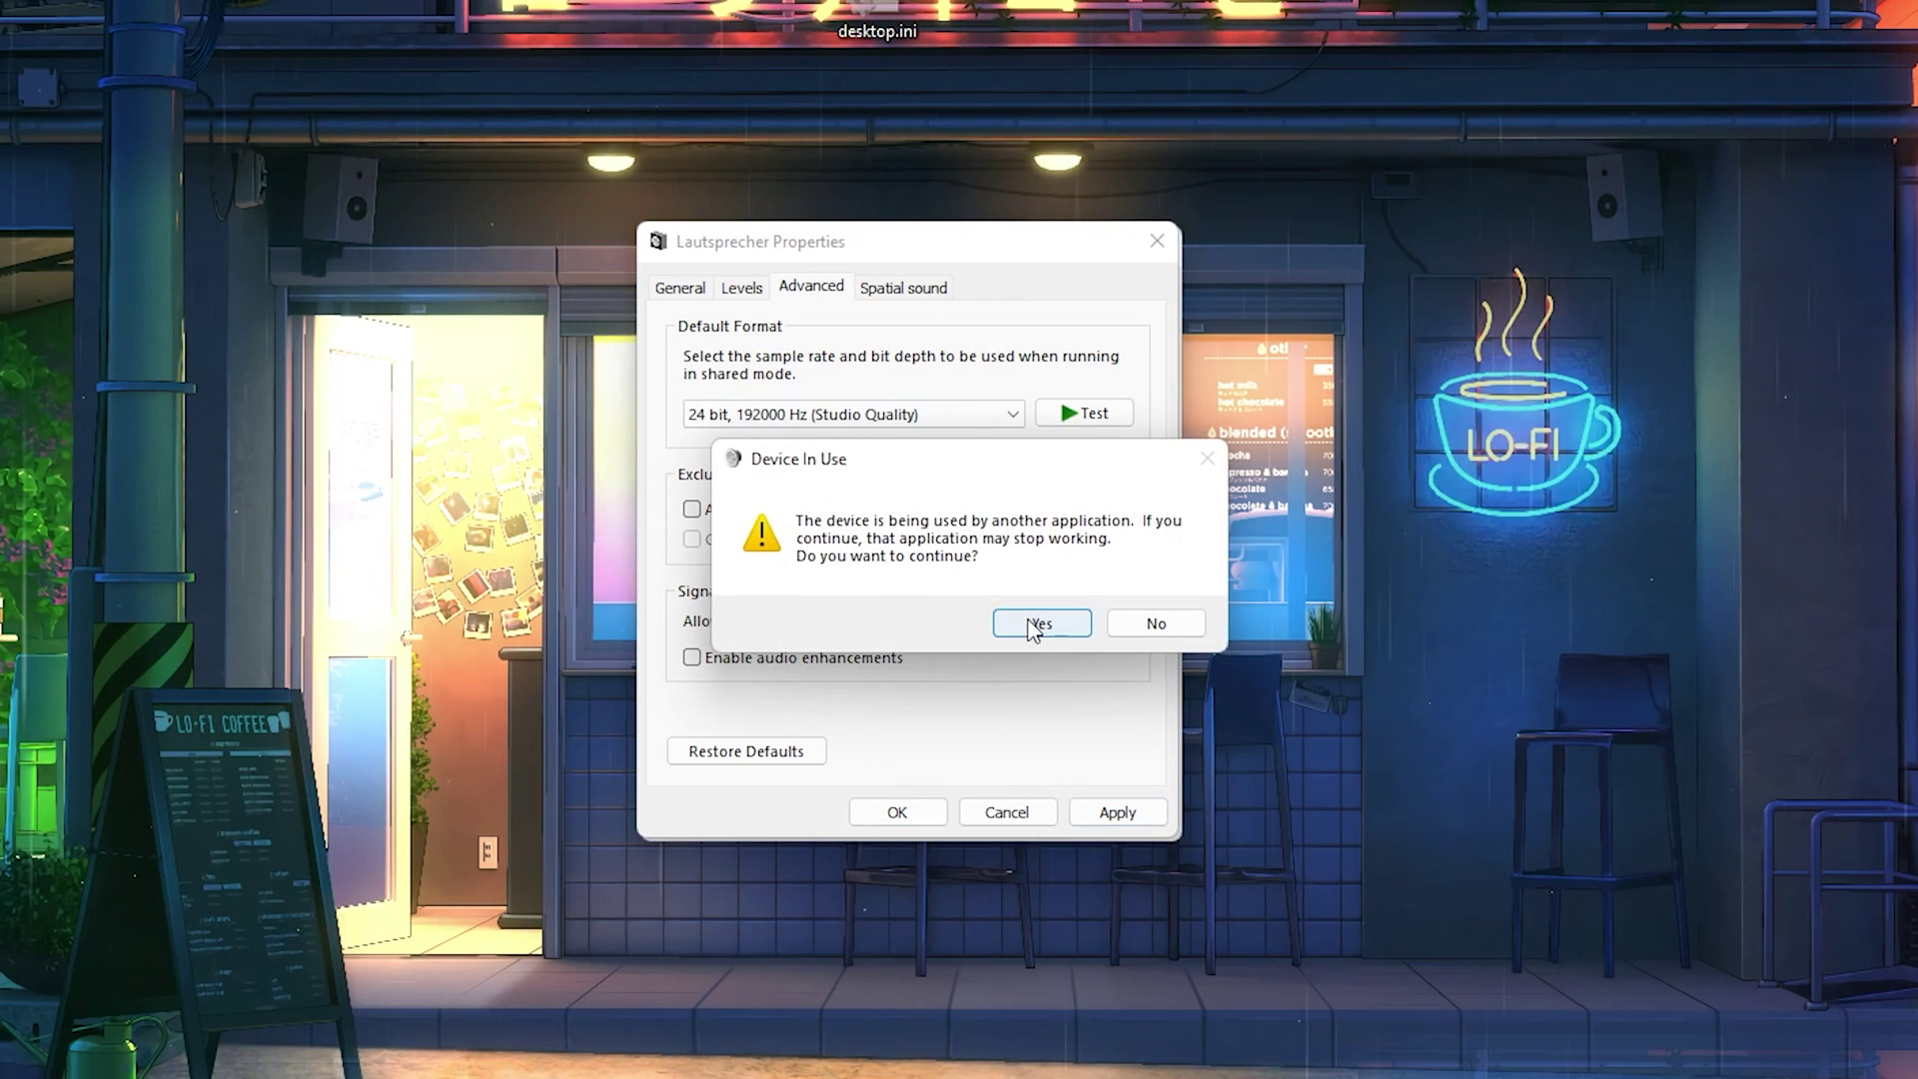
click(1034, 631)
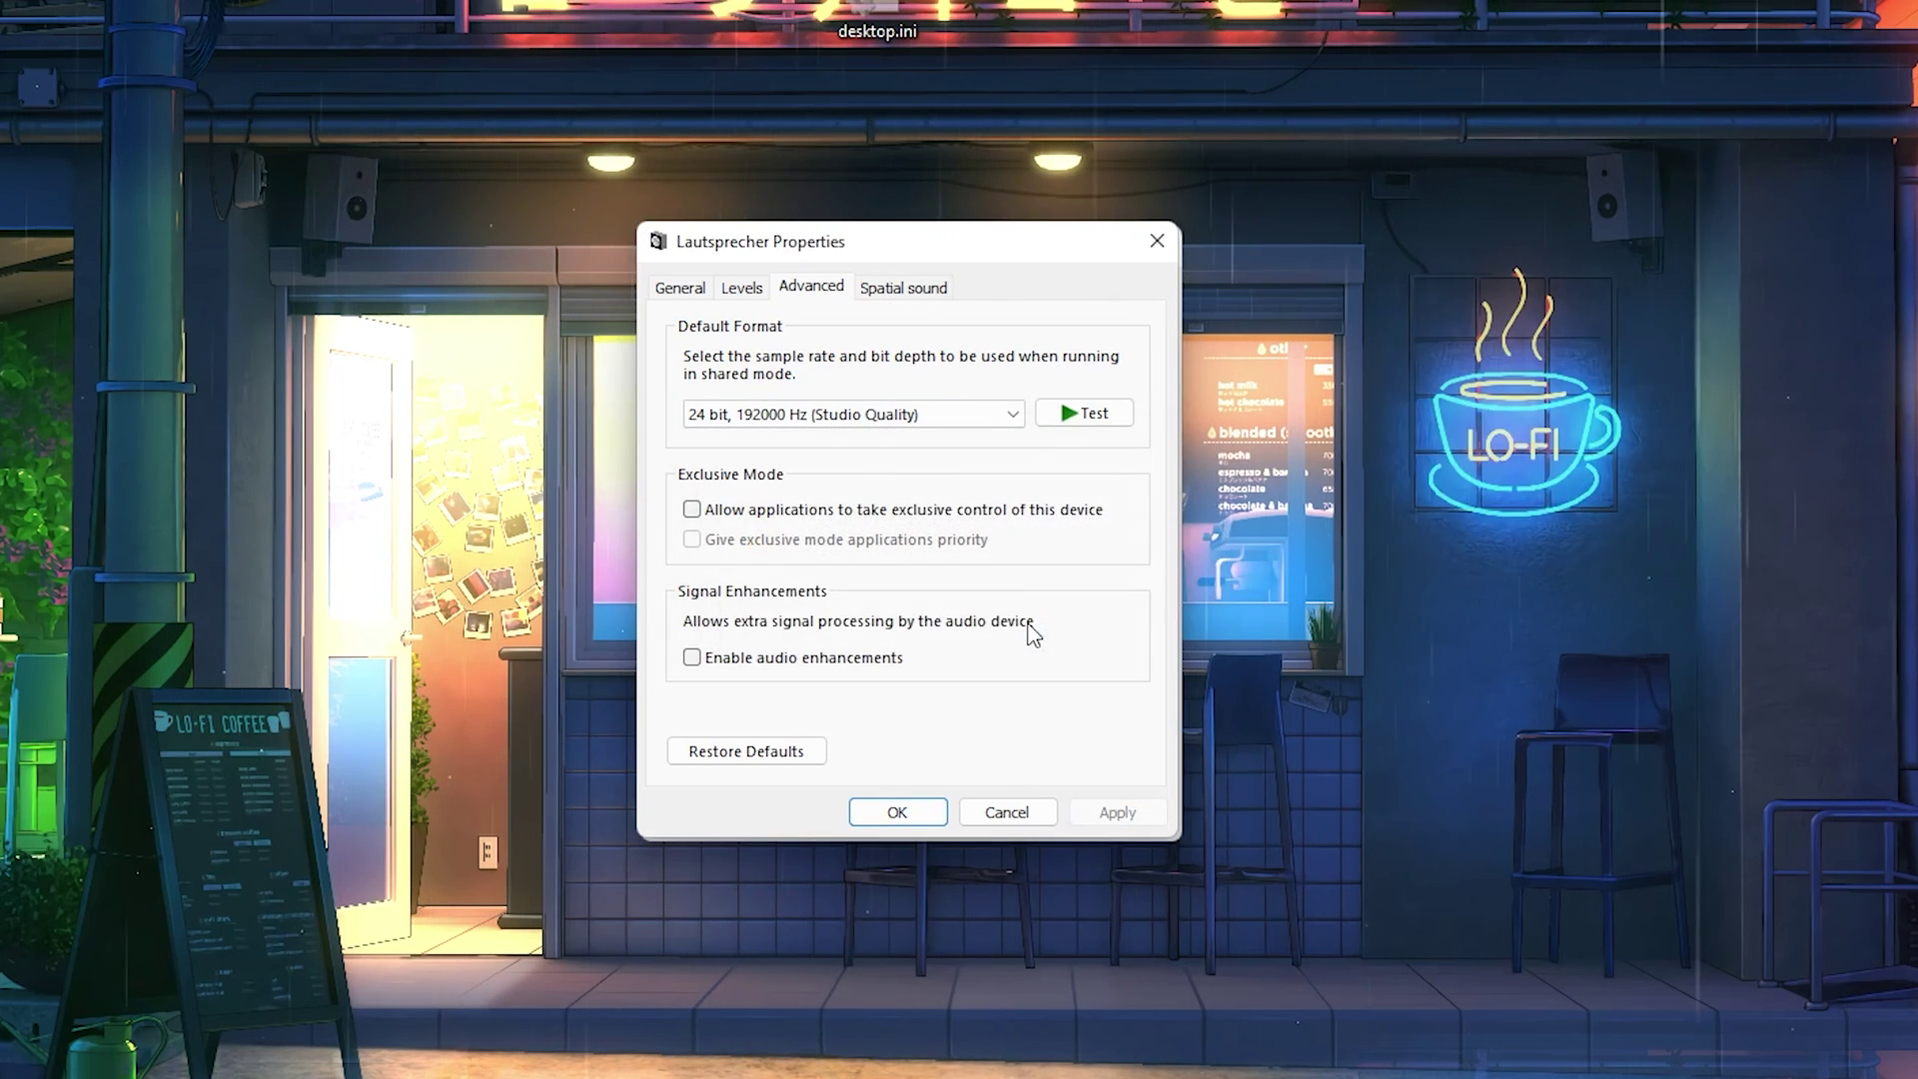
click(886, 811)
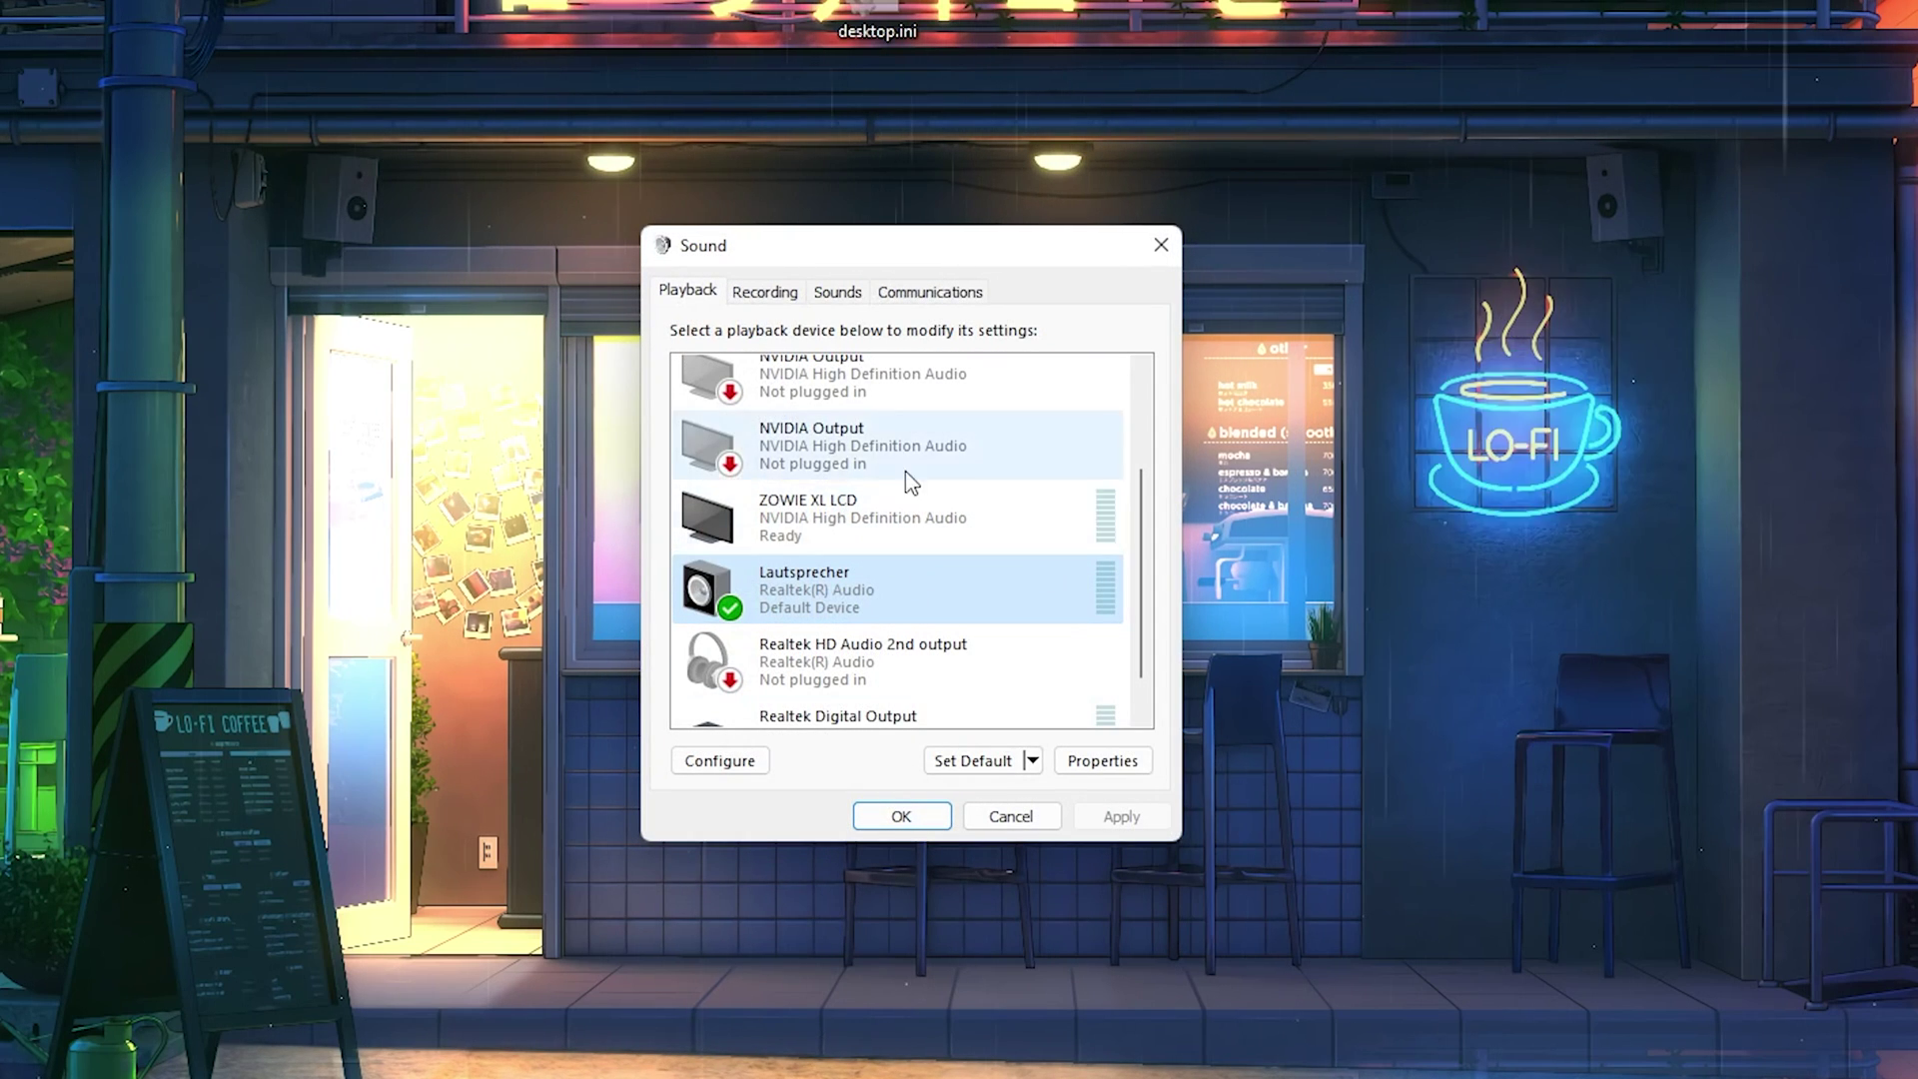
Disable all enhancements for the ZOWIE XL LCD playback device, apply the change and return to the playback device list.
double_click(818, 528)
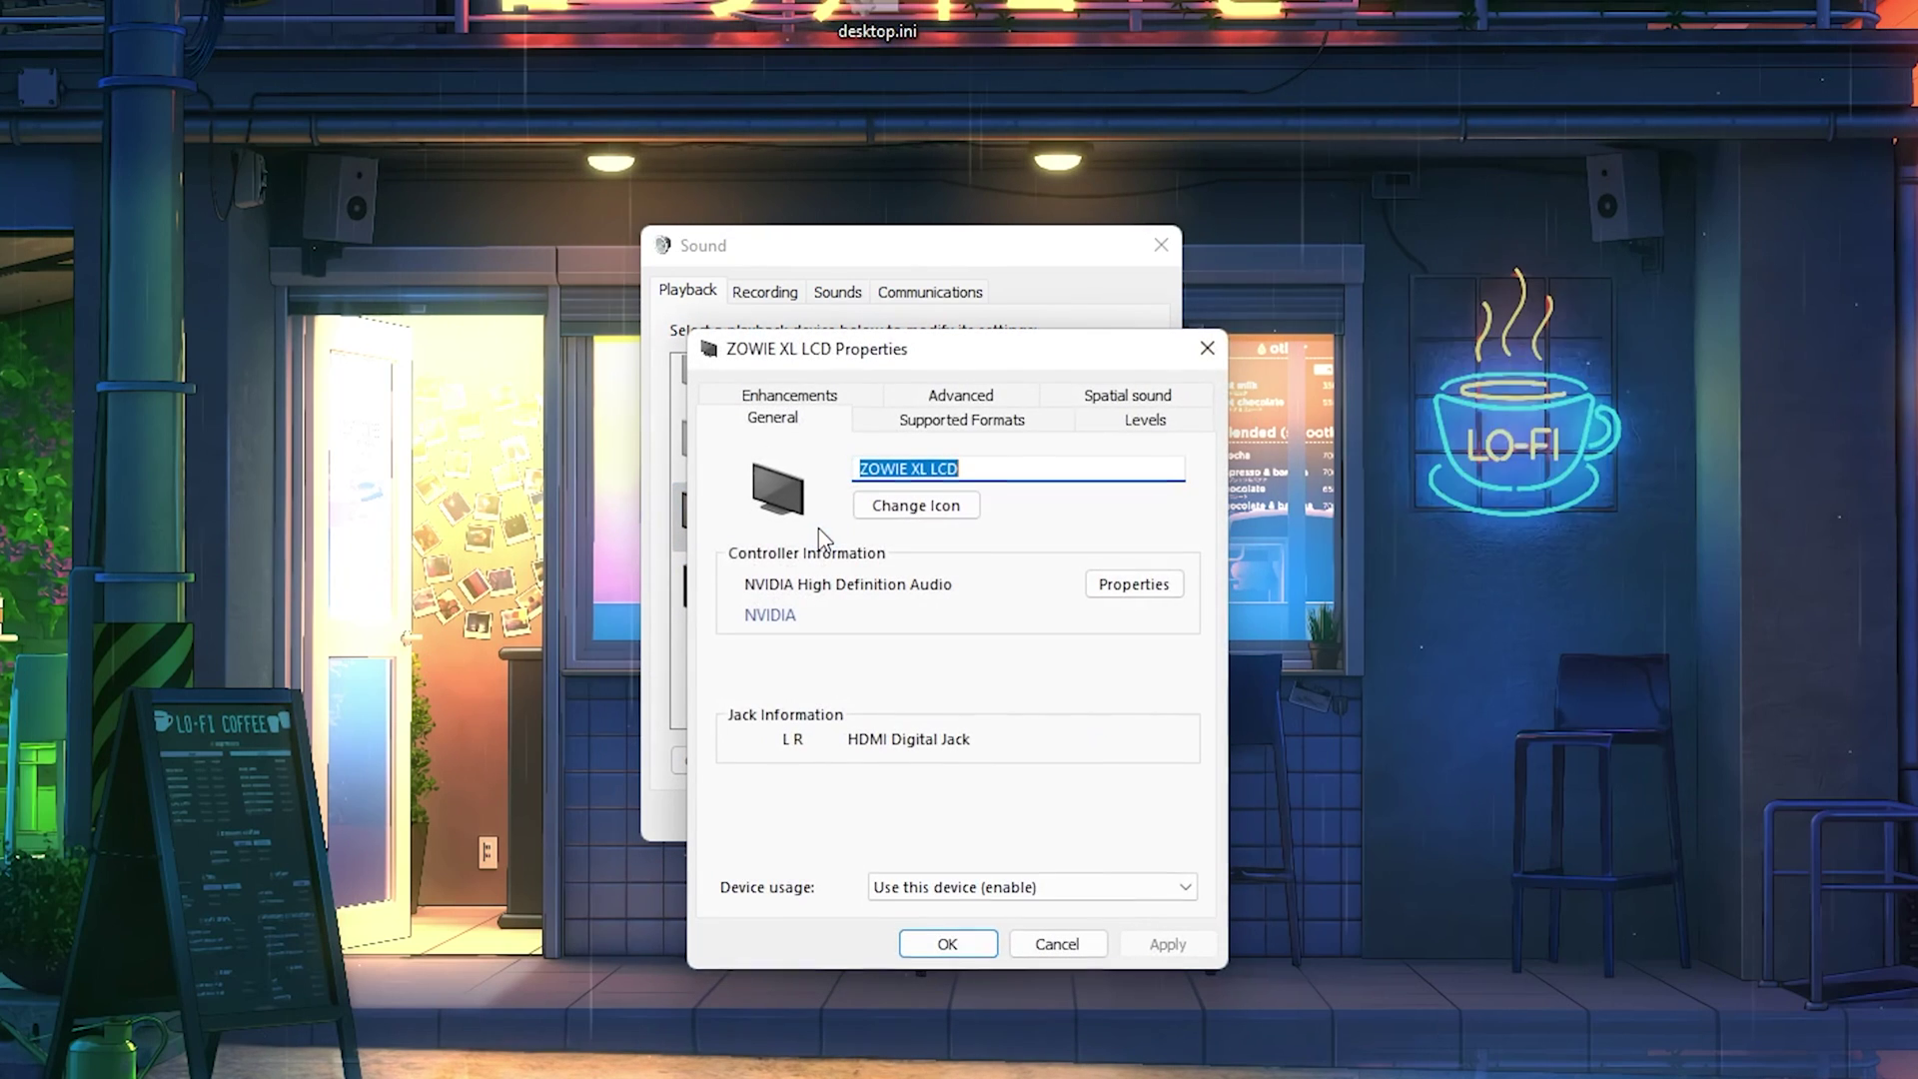
drag(887, 362, 840, 252)
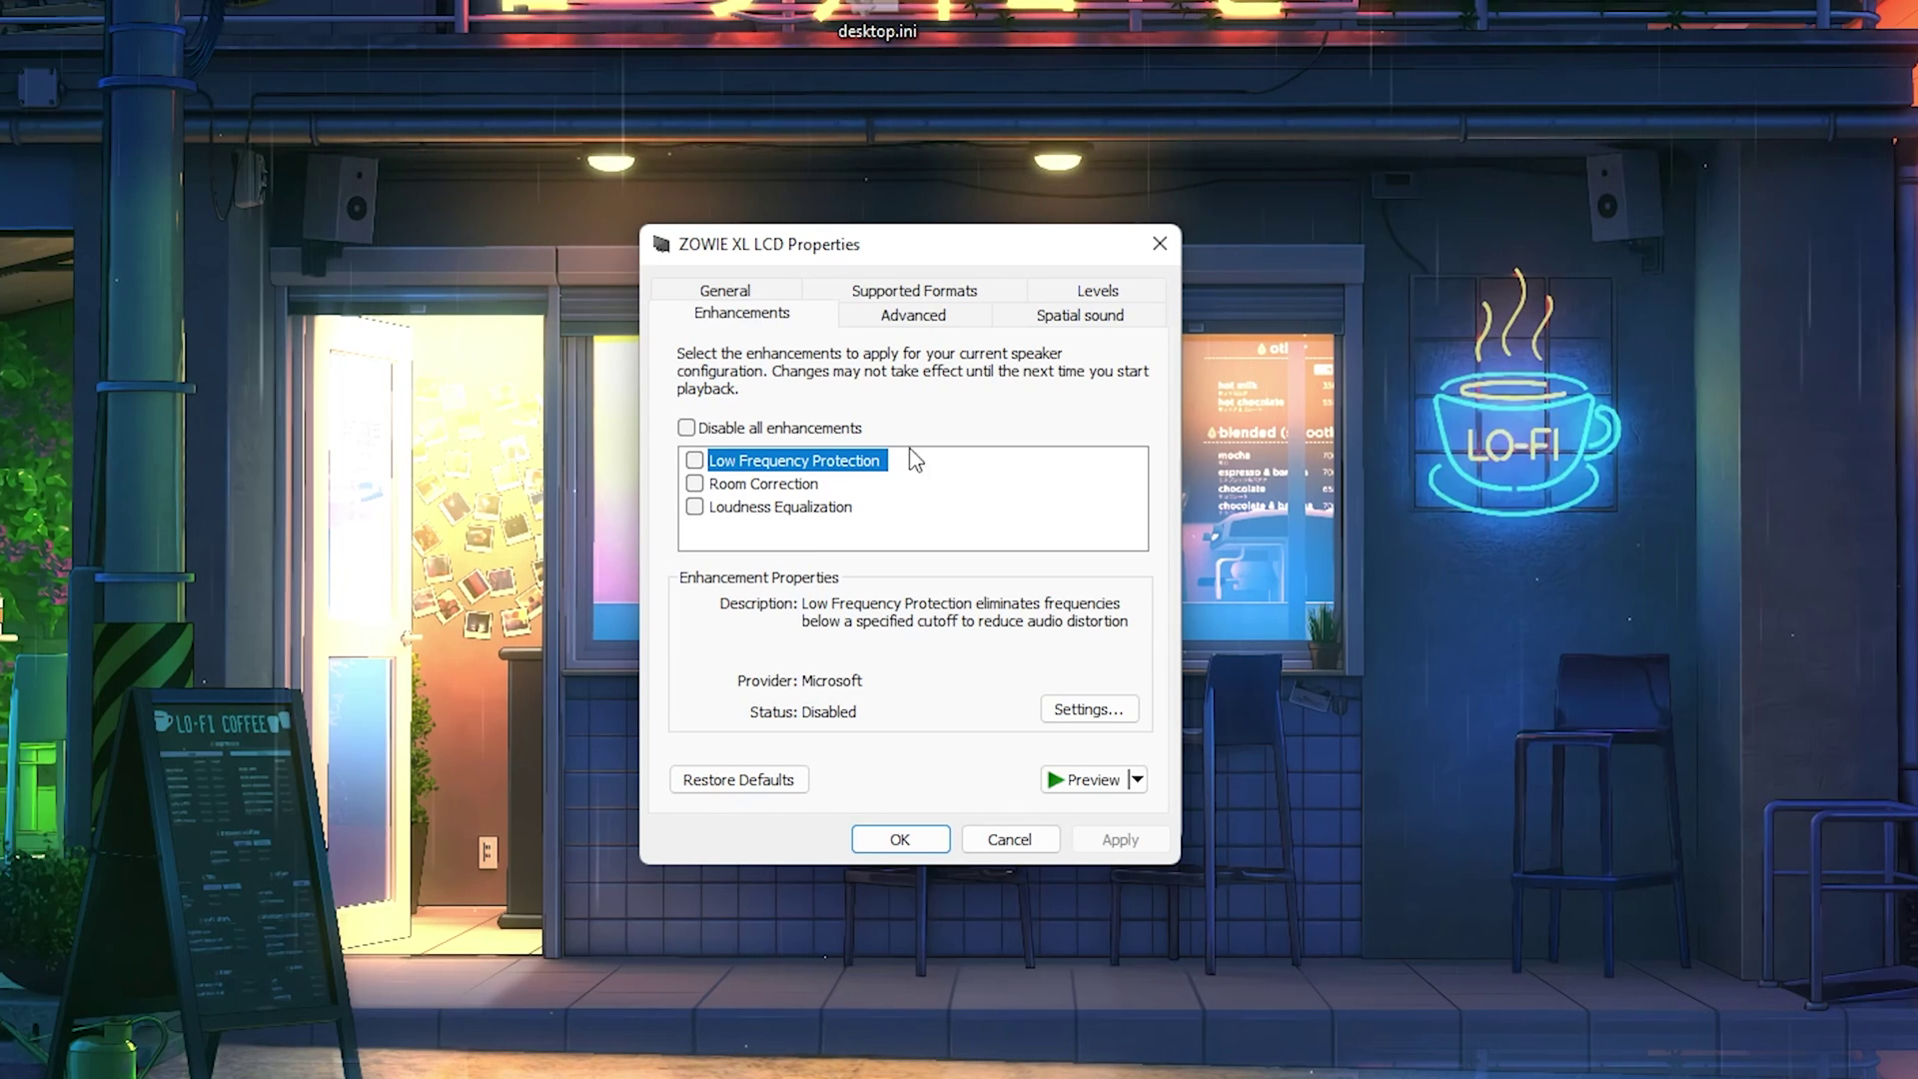
click(687, 430)
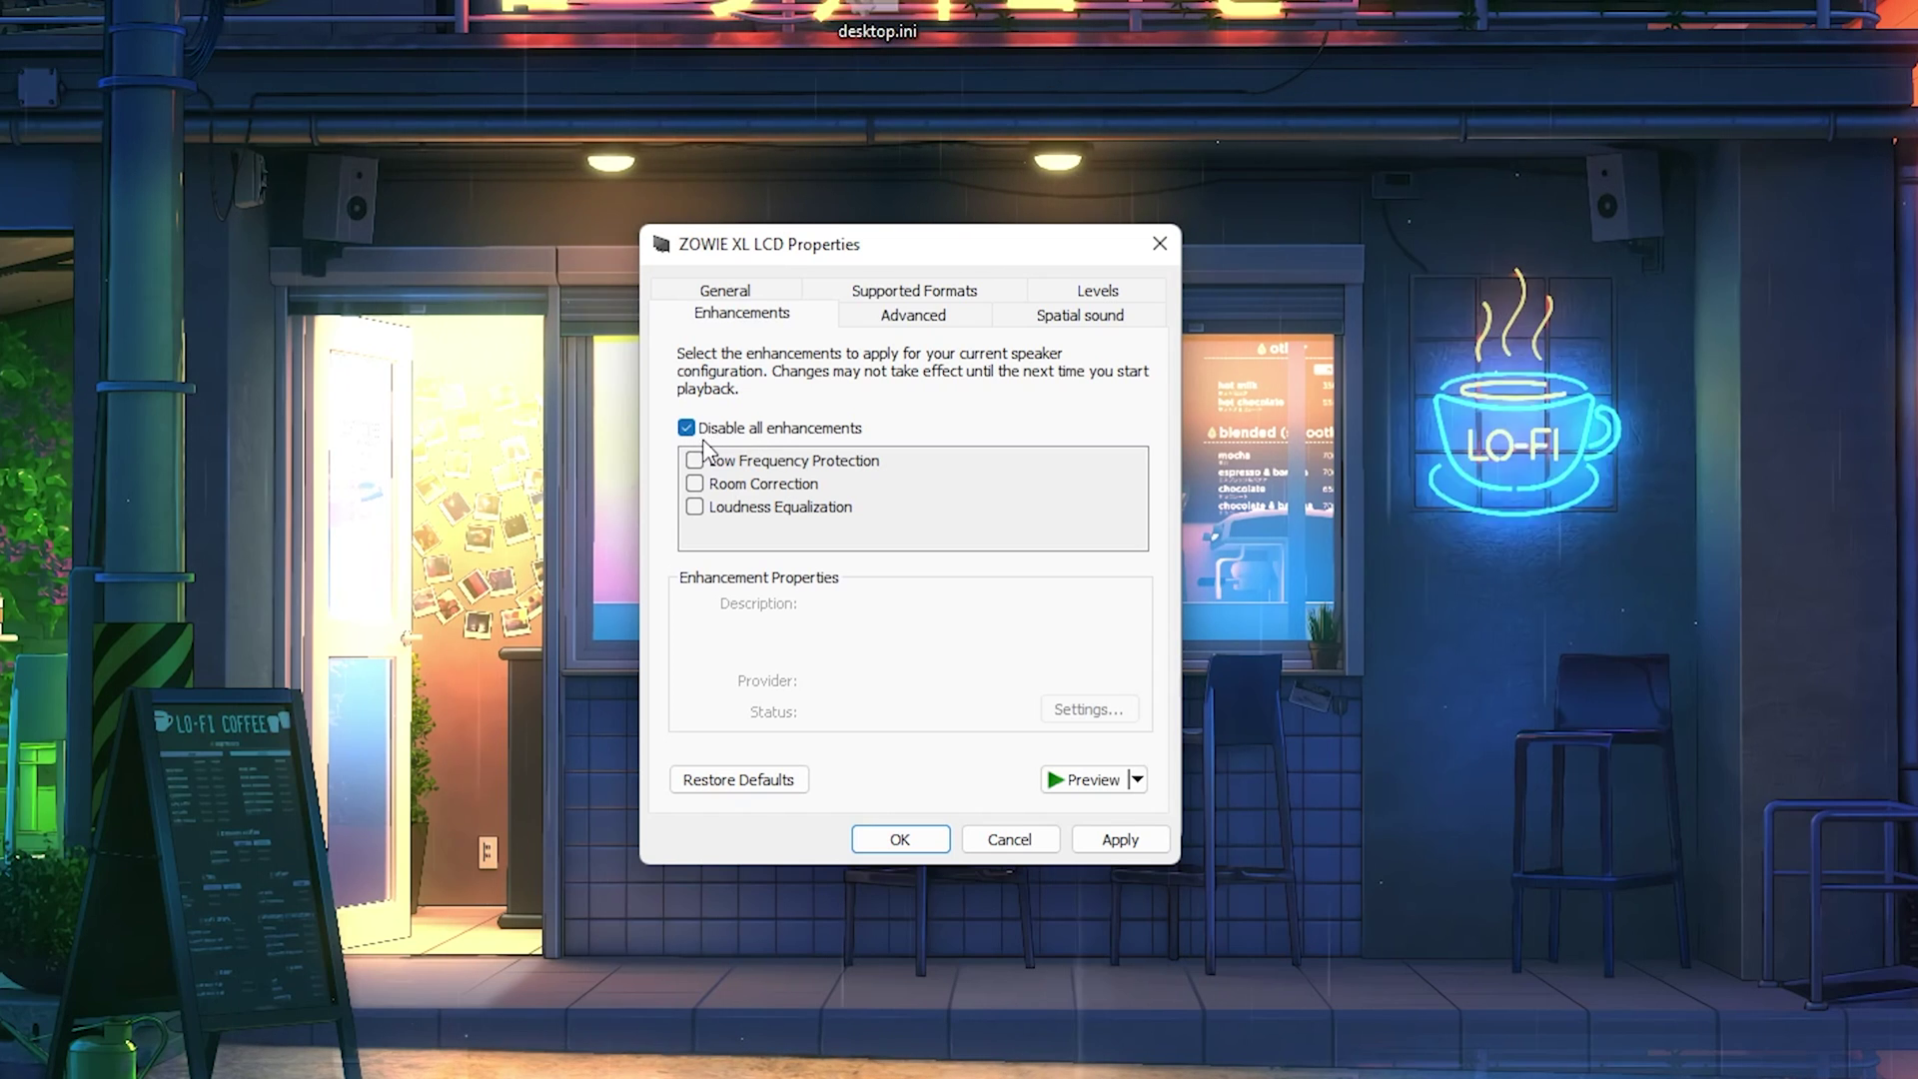
click(1106, 841)
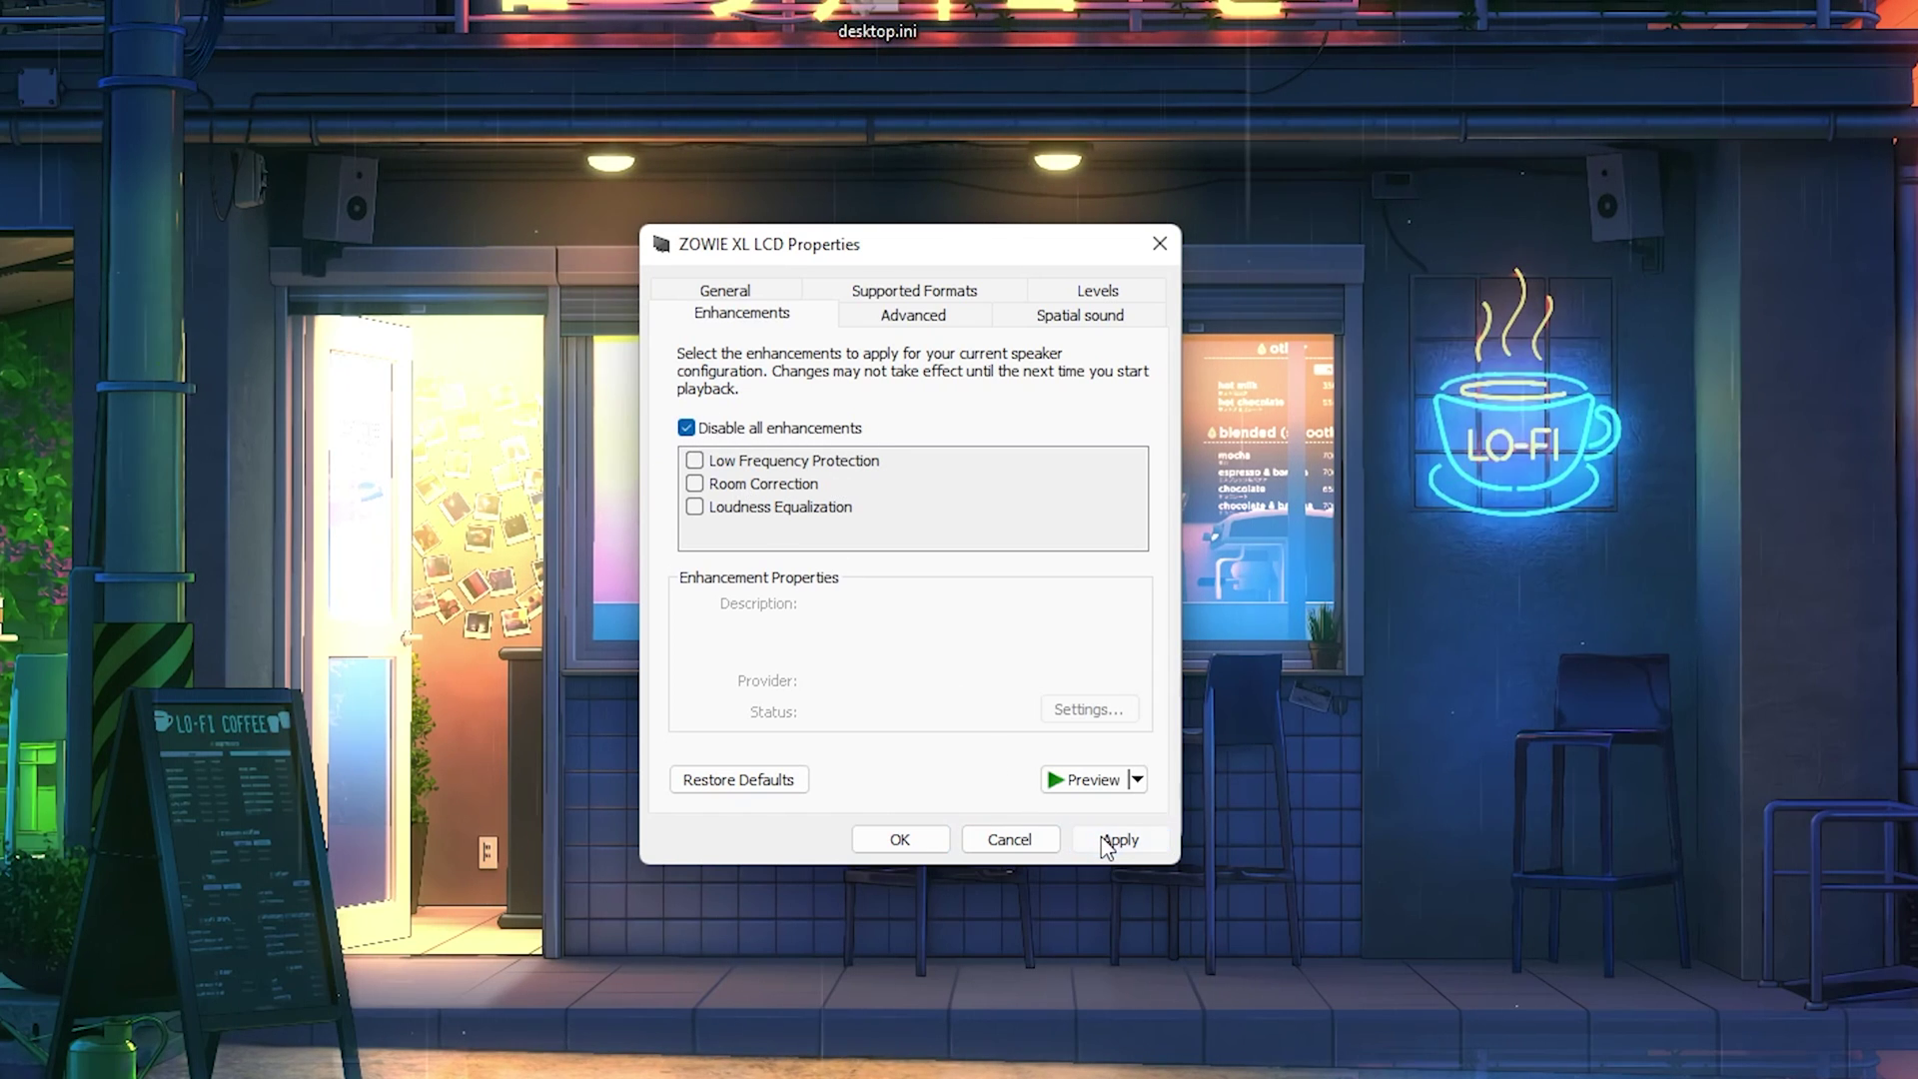
click(900, 841)
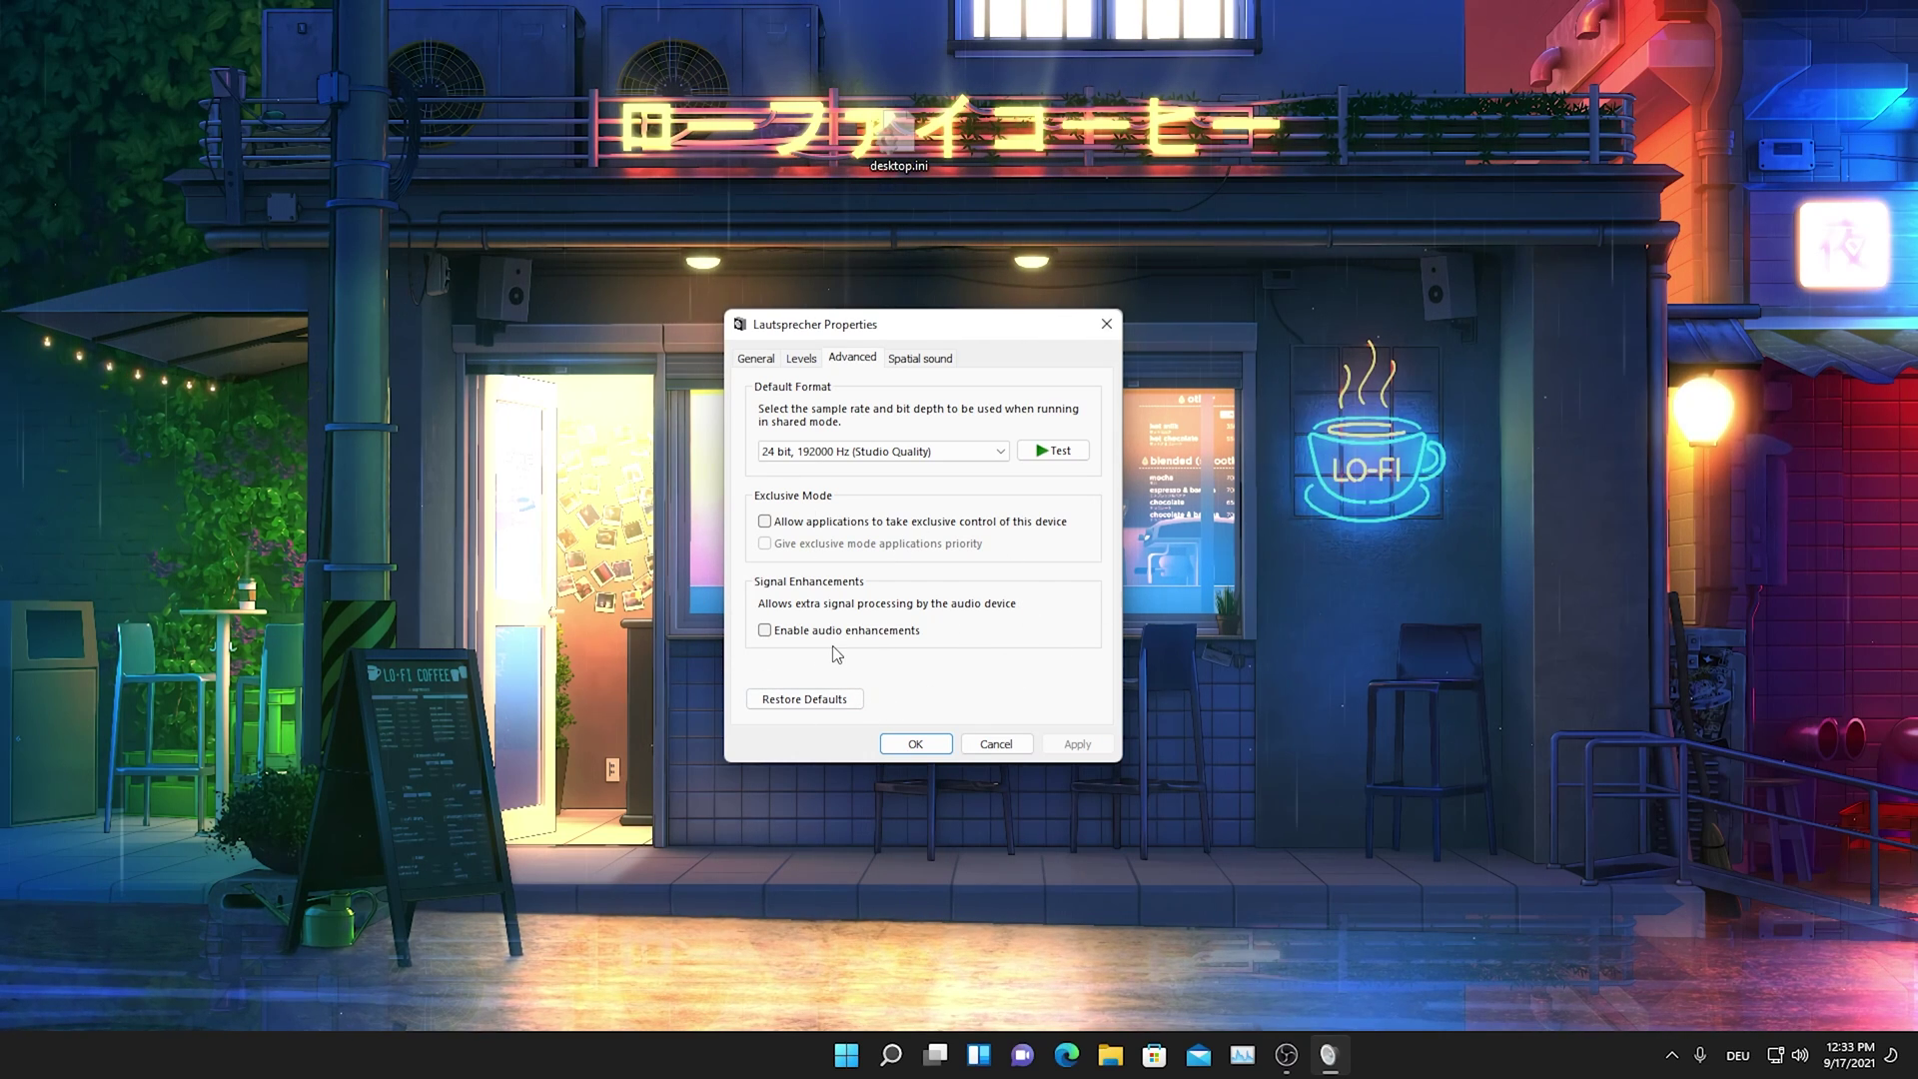
click(905, 746)
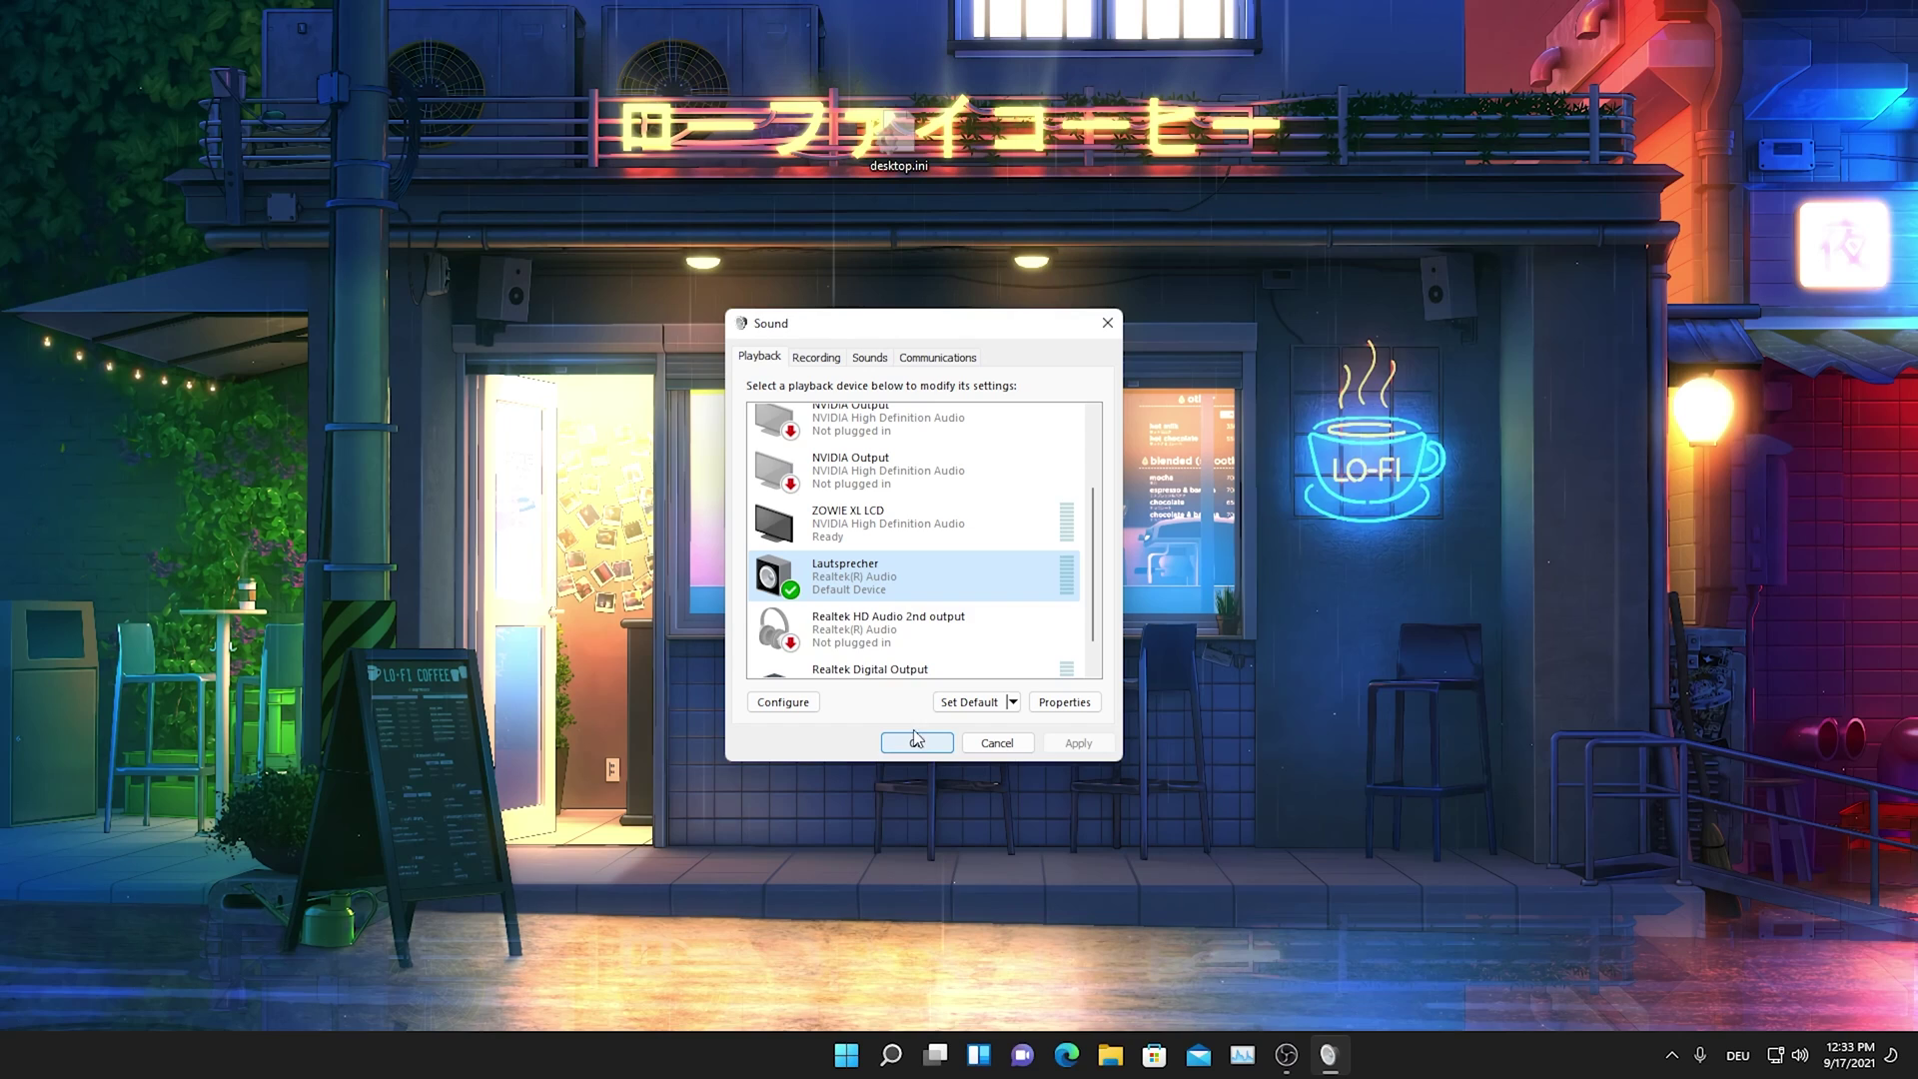
Open the driver information of the Realtek(R) Audio controller used by the Lautsprecher playback device.
right_click(854, 581)
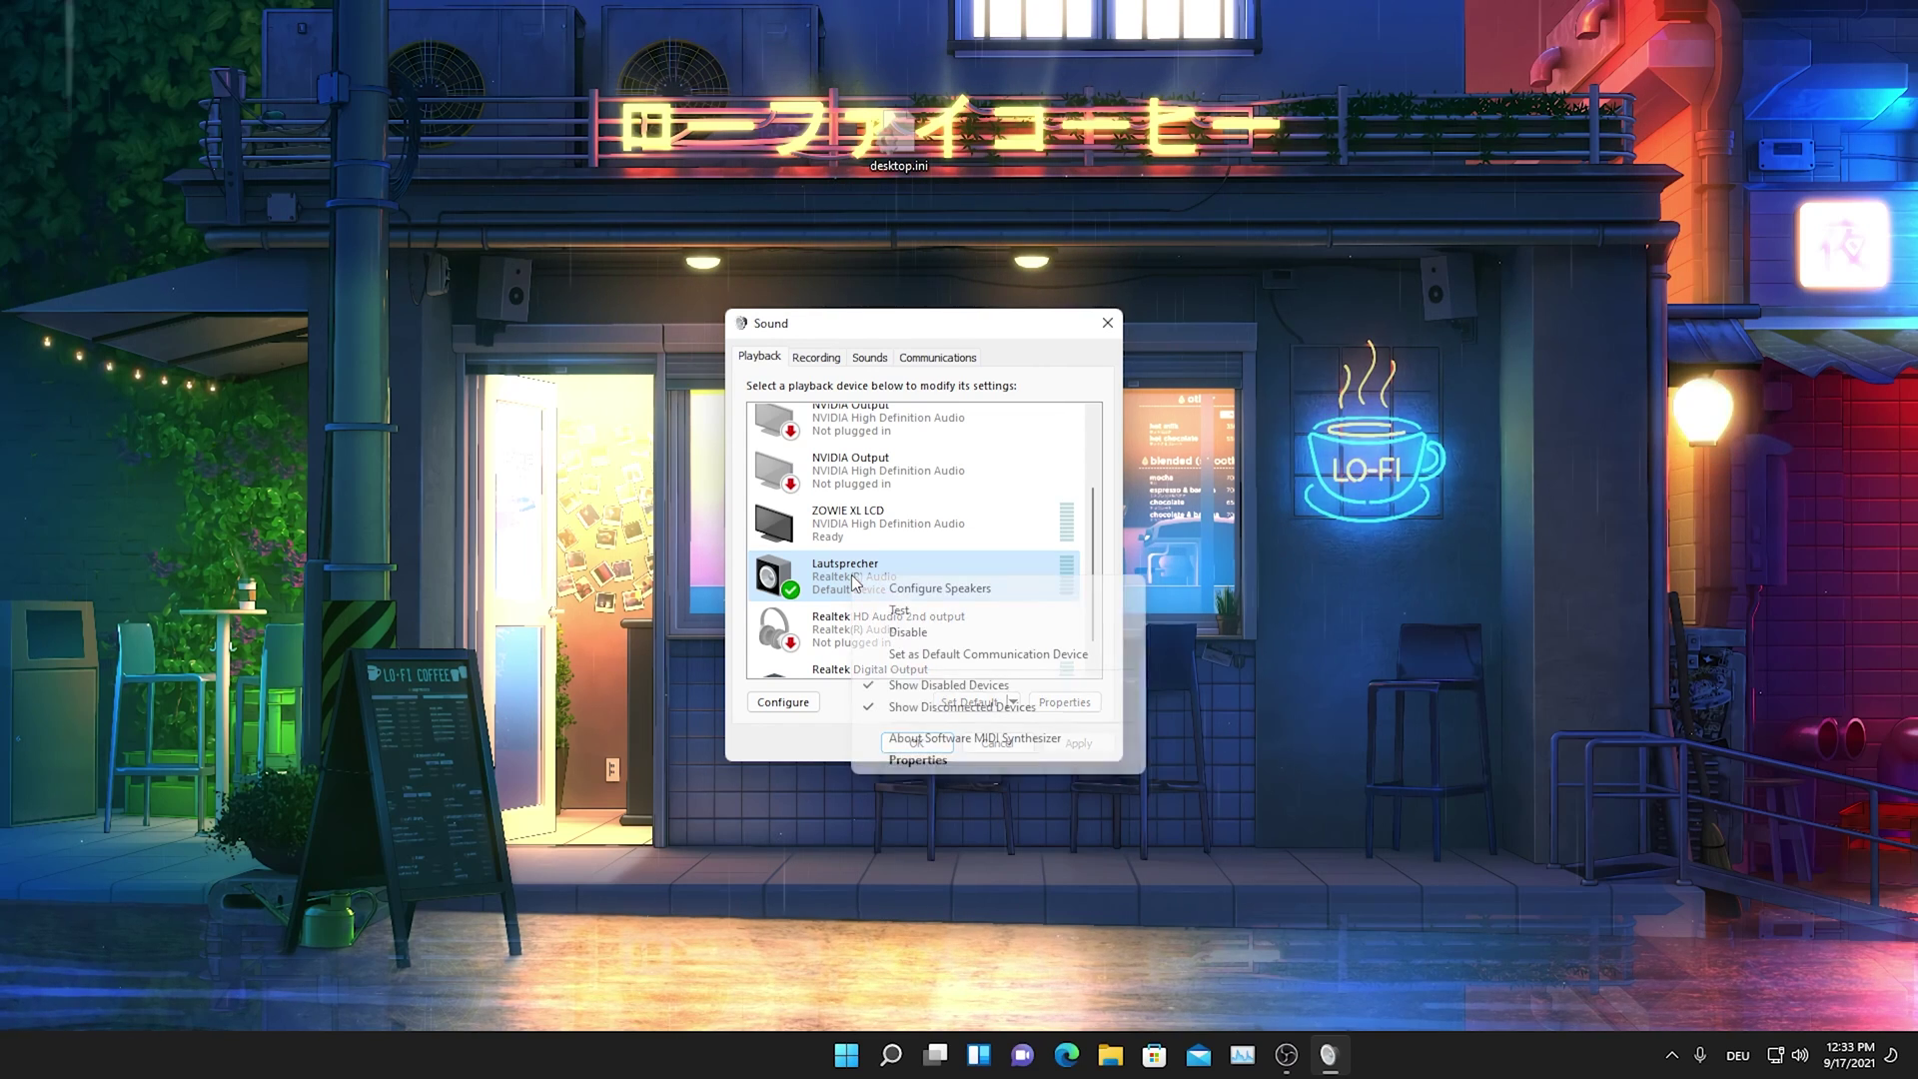
click(917, 759)
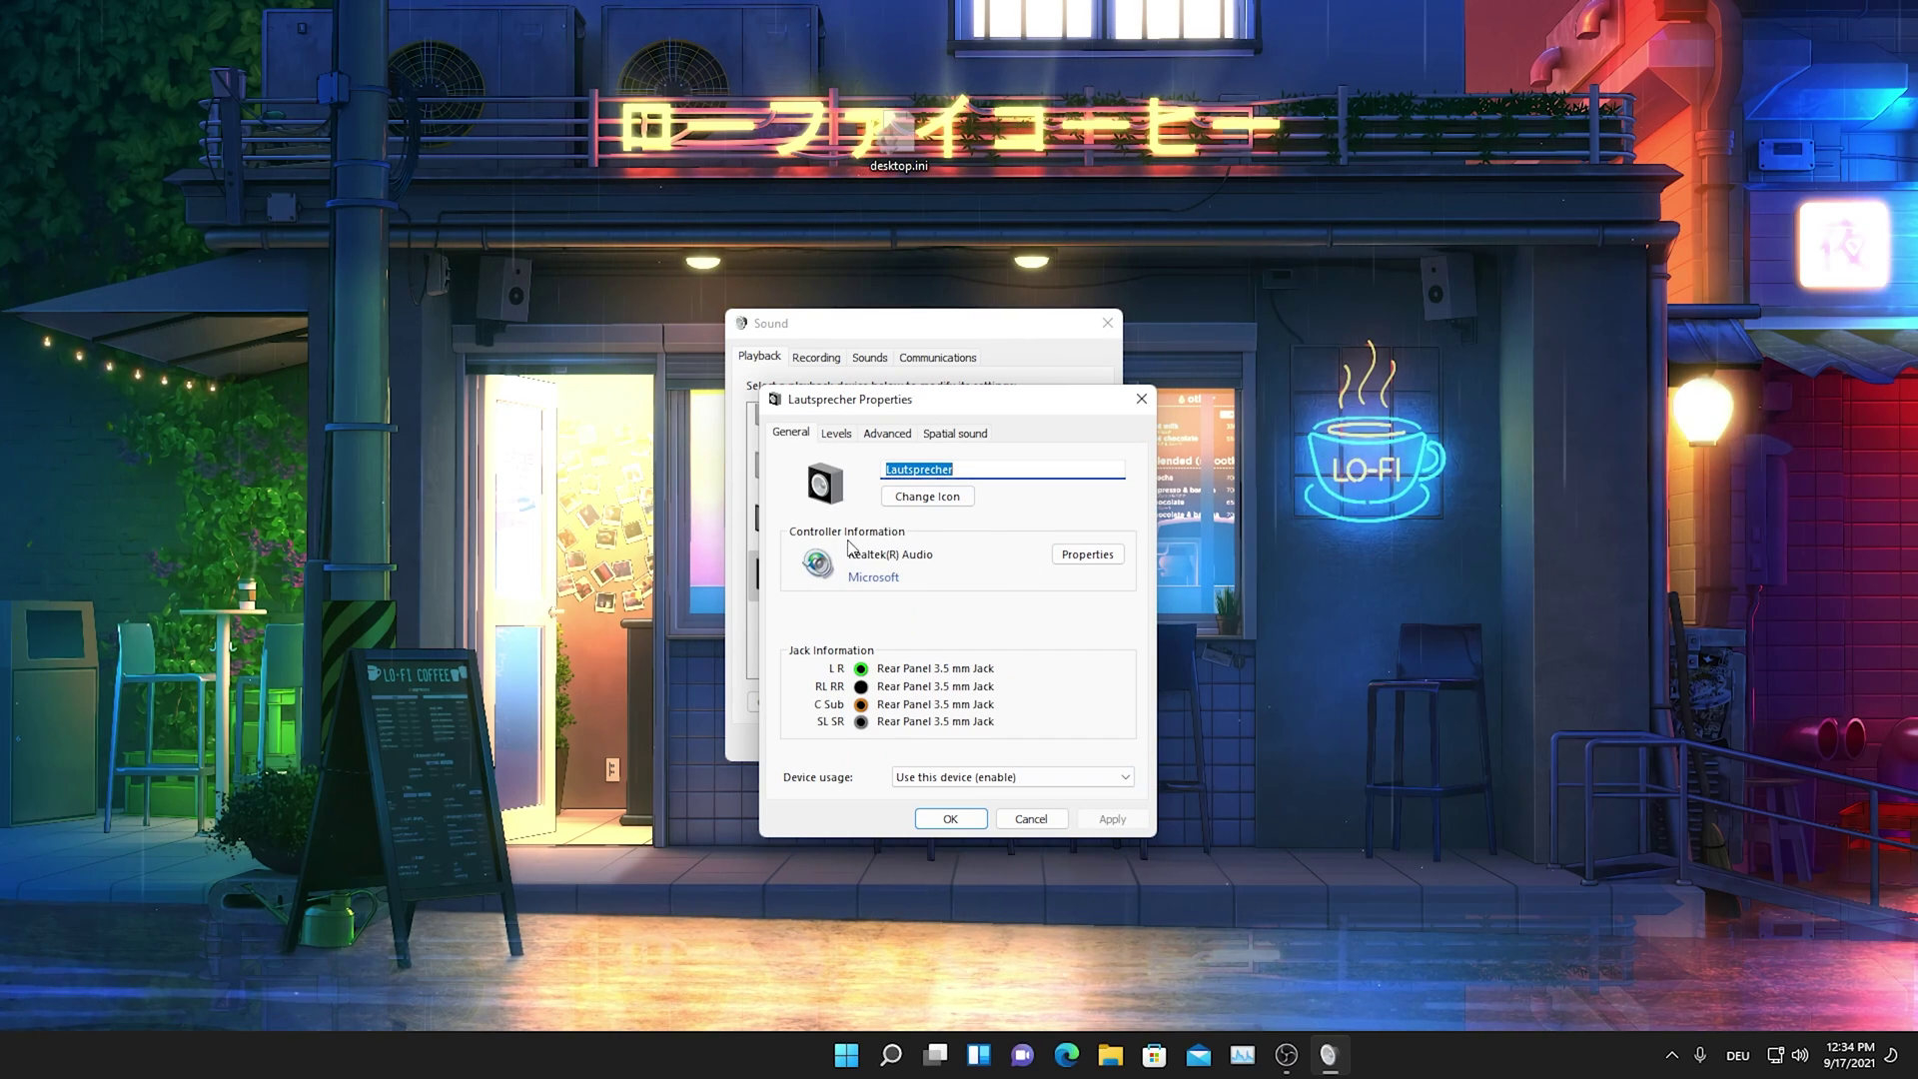
click(1073, 563)
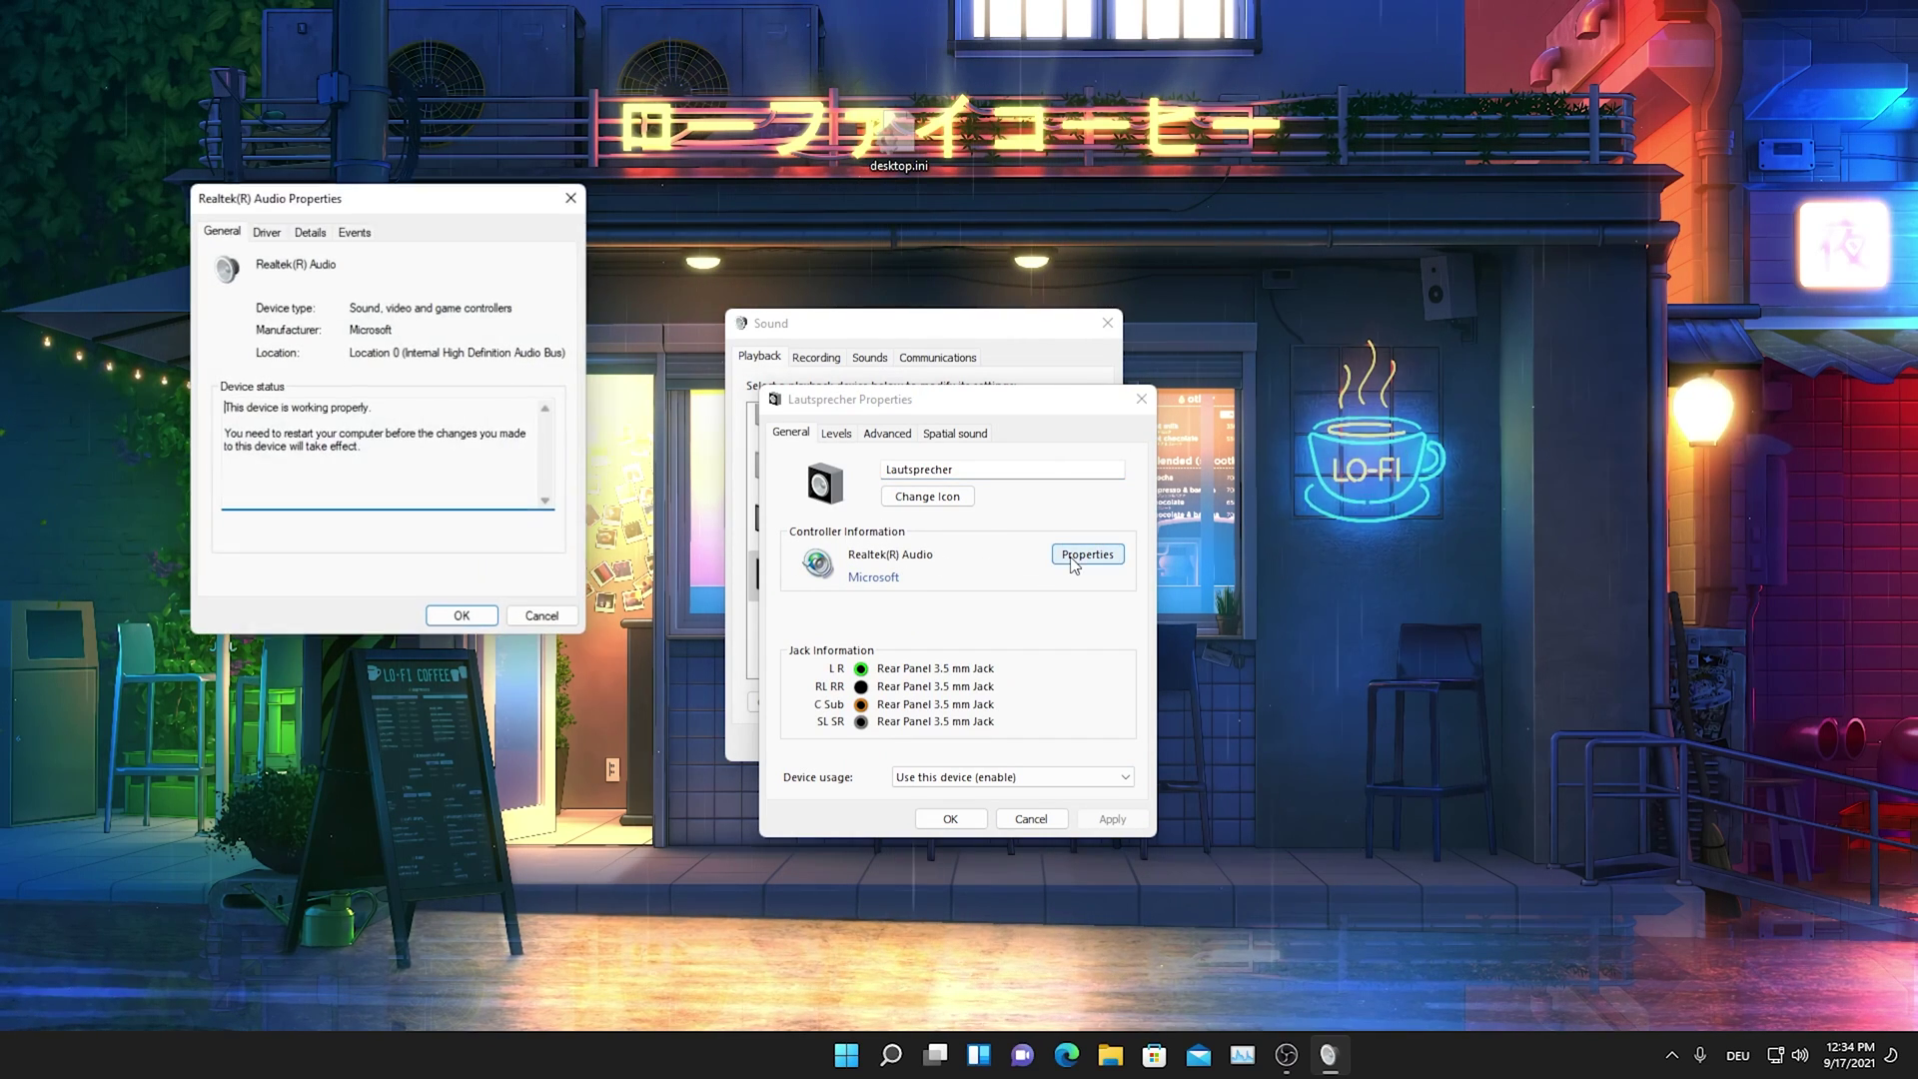
drag(375, 207, 925, 299)
click(817, 329)
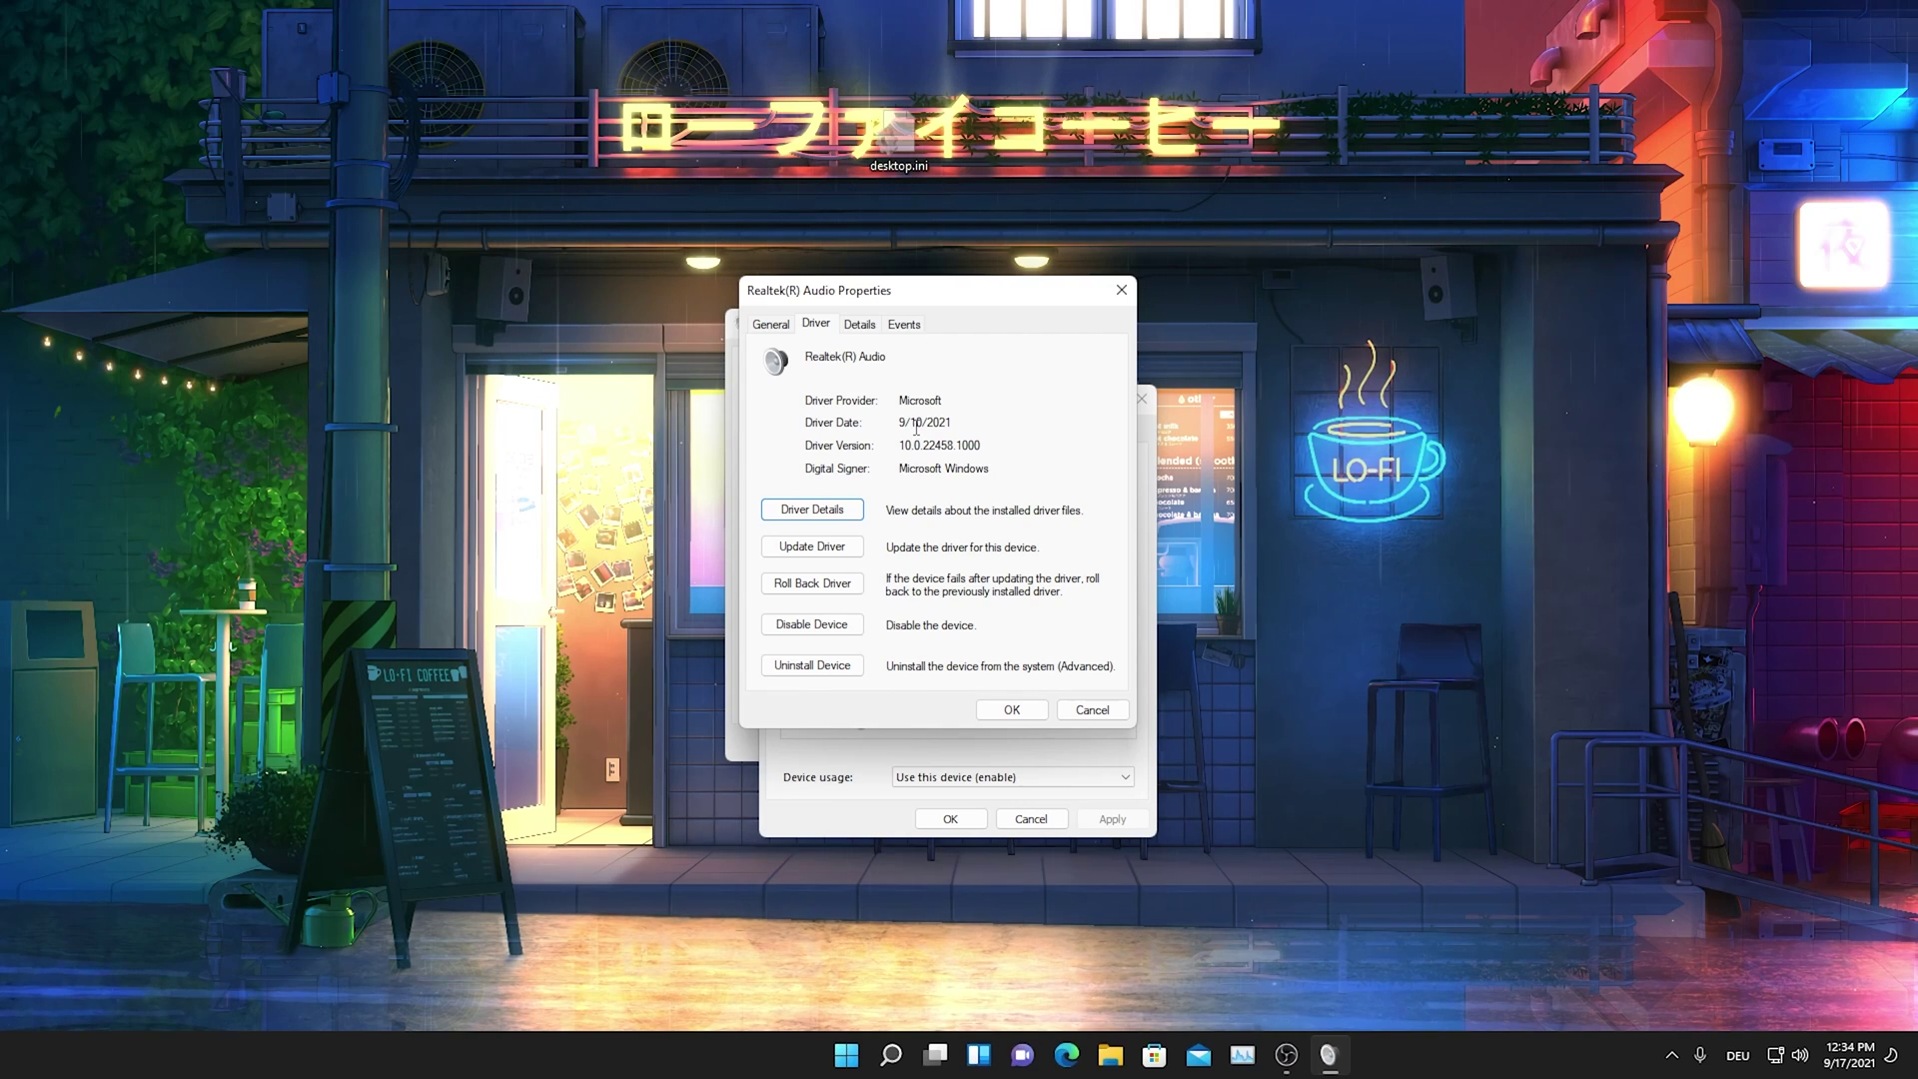
Try to switch the Realtek(R) Audio driver to High Definition Audio Device from the drivers available on the computer.
click(812, 547)
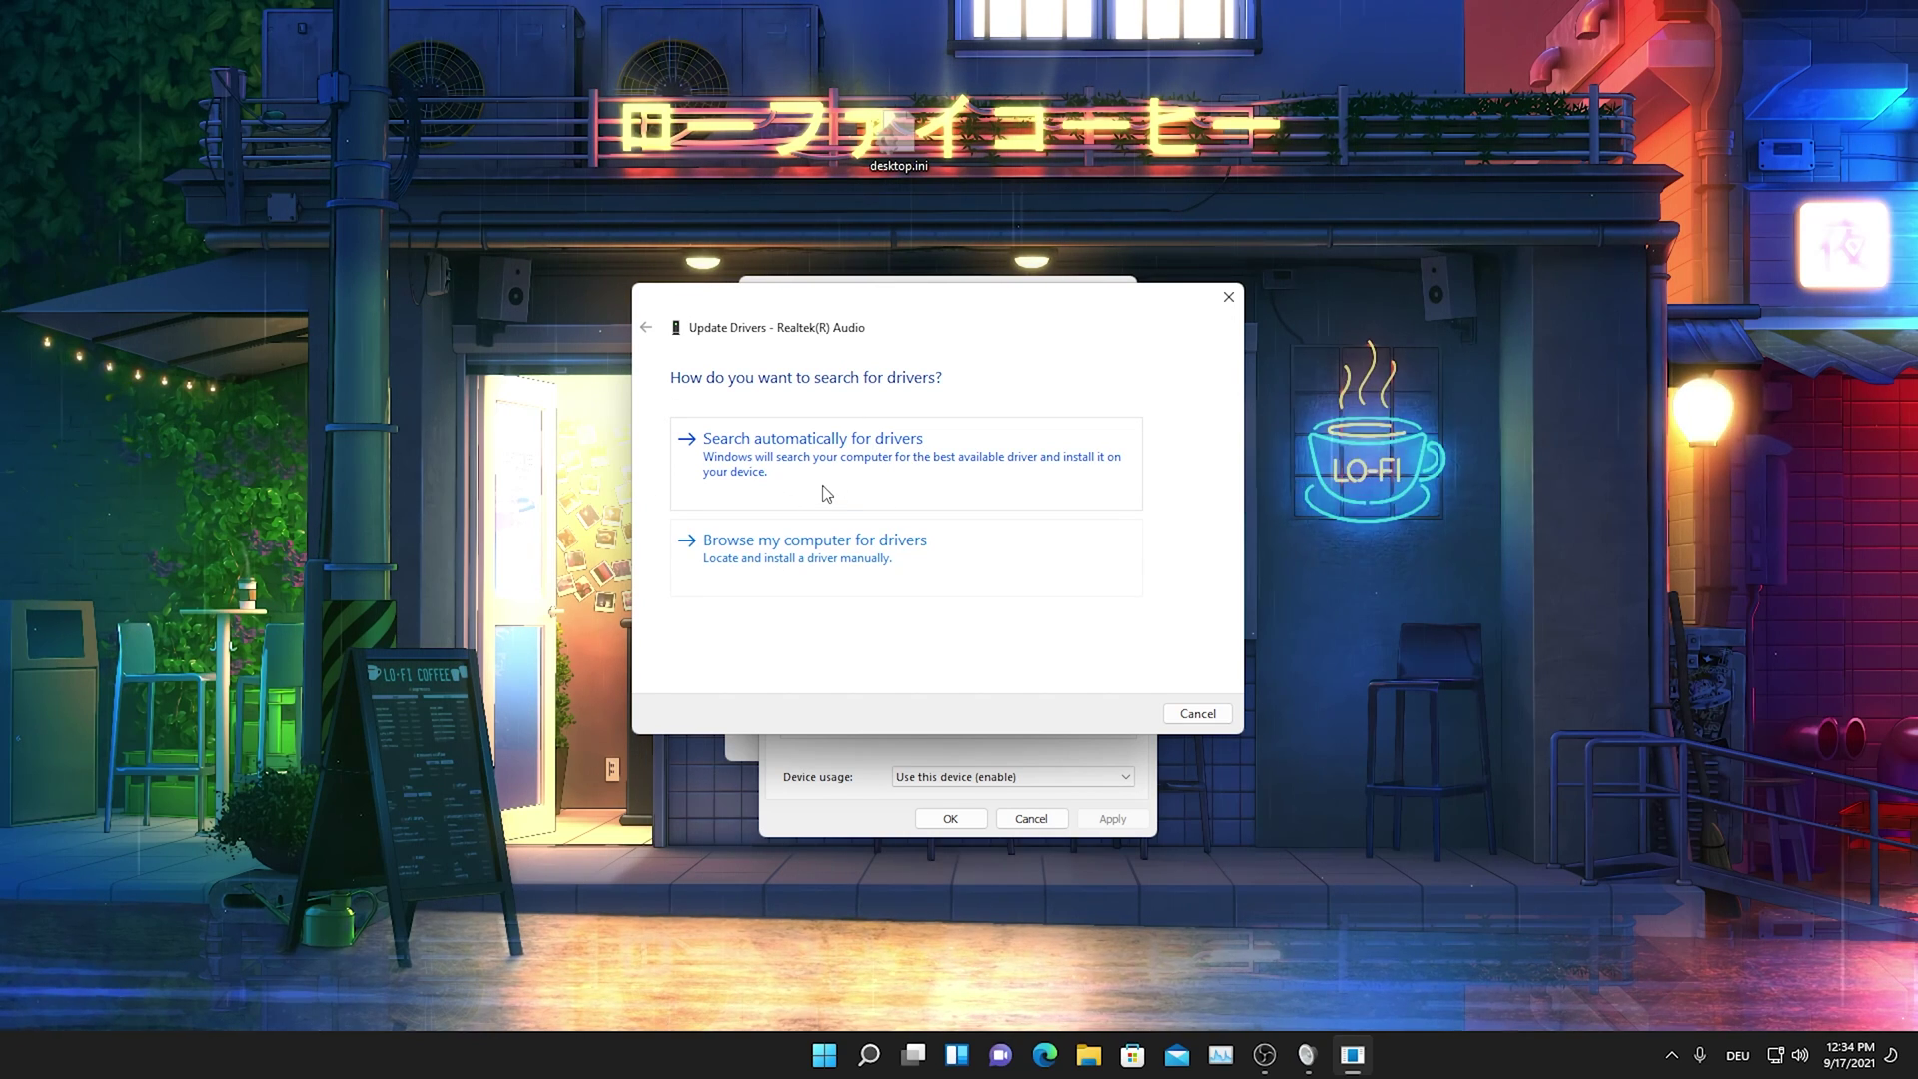
click(774, 579)
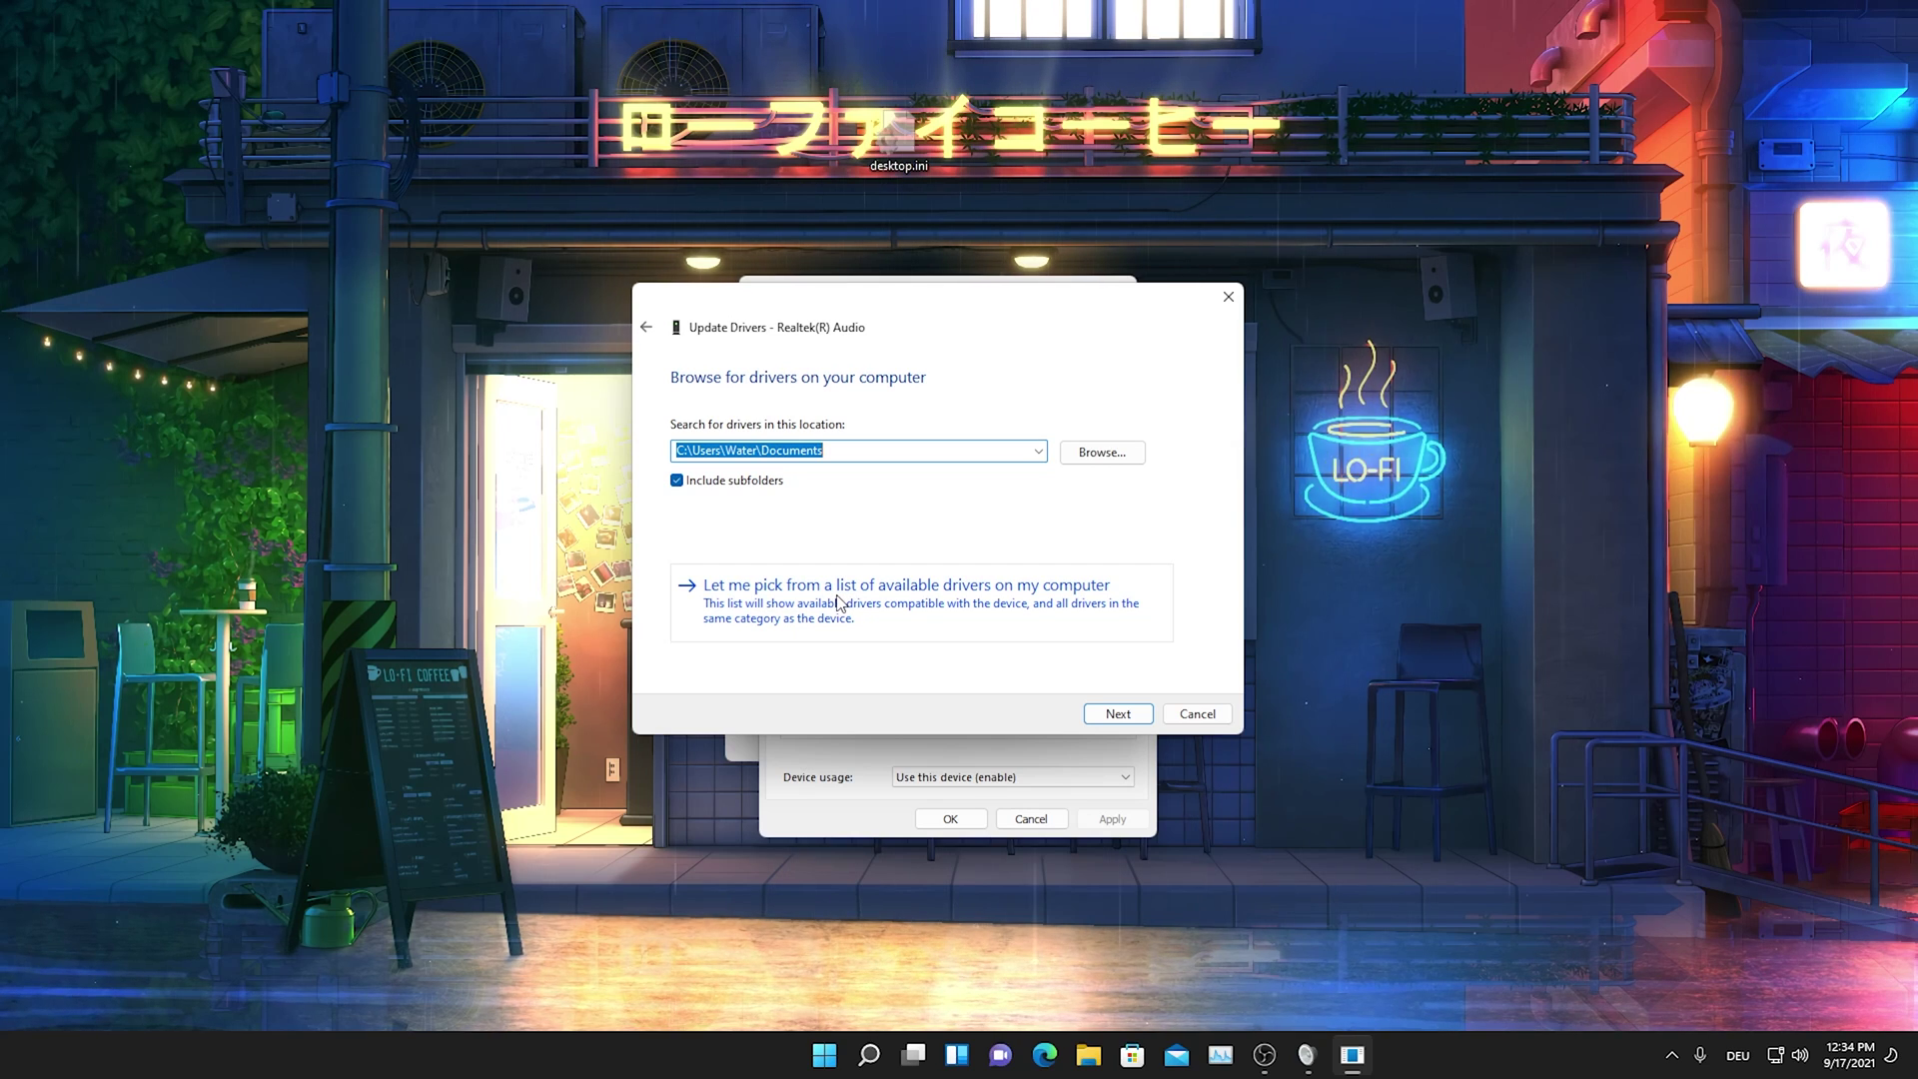
click(803, 612)
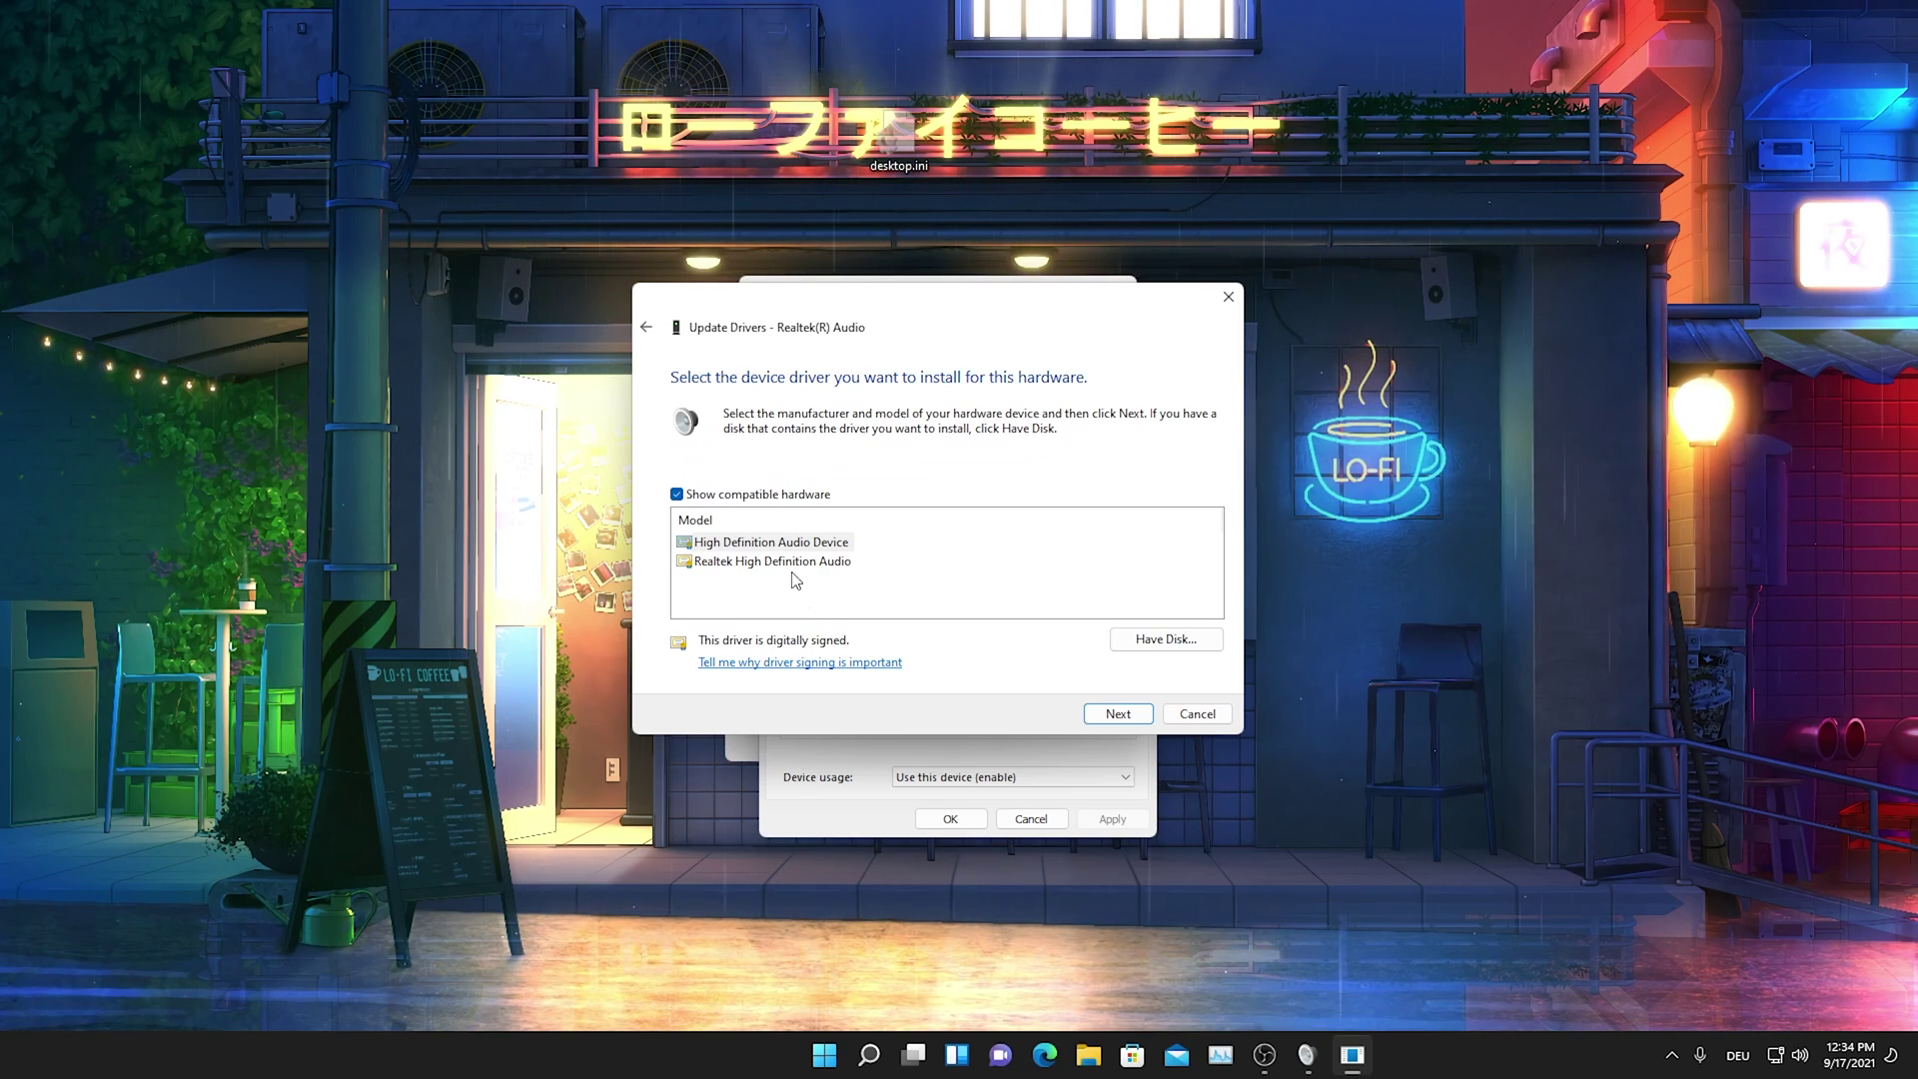
click(716, 547)
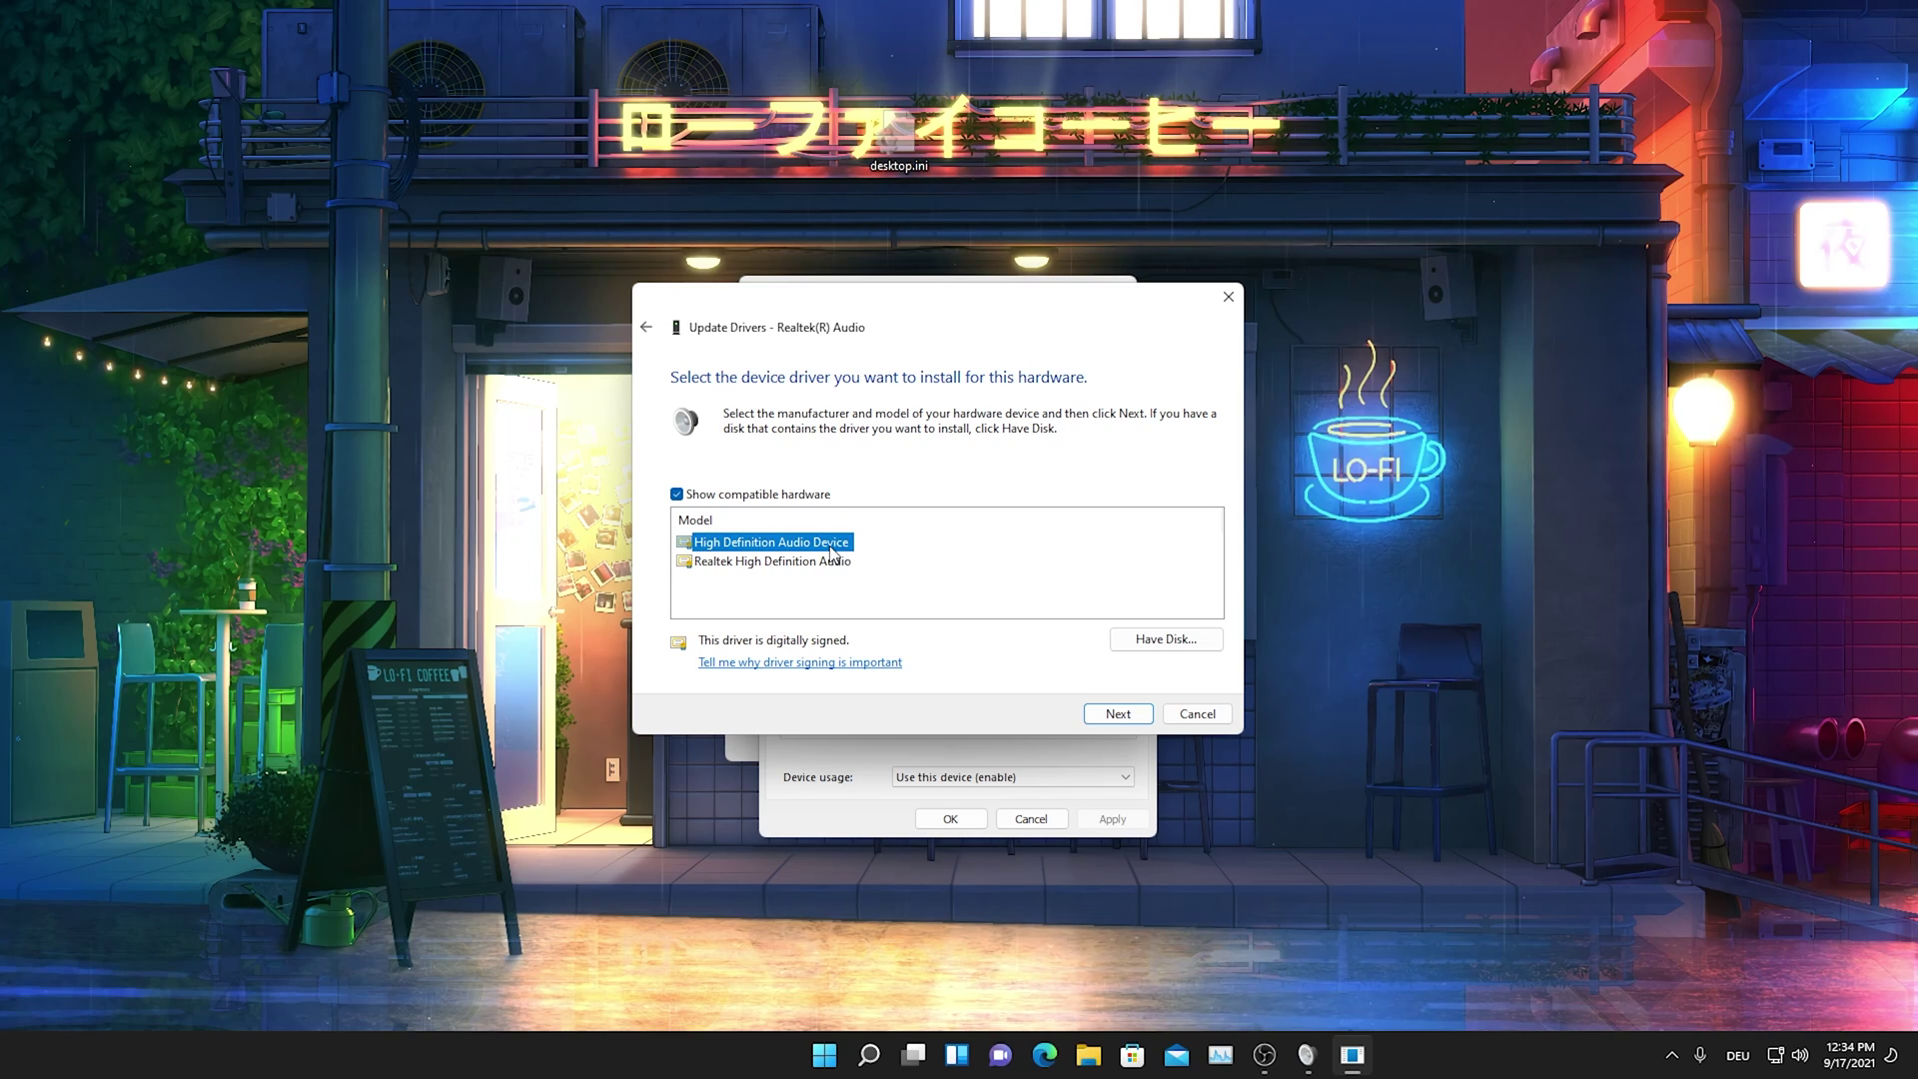
click(1115, 715)
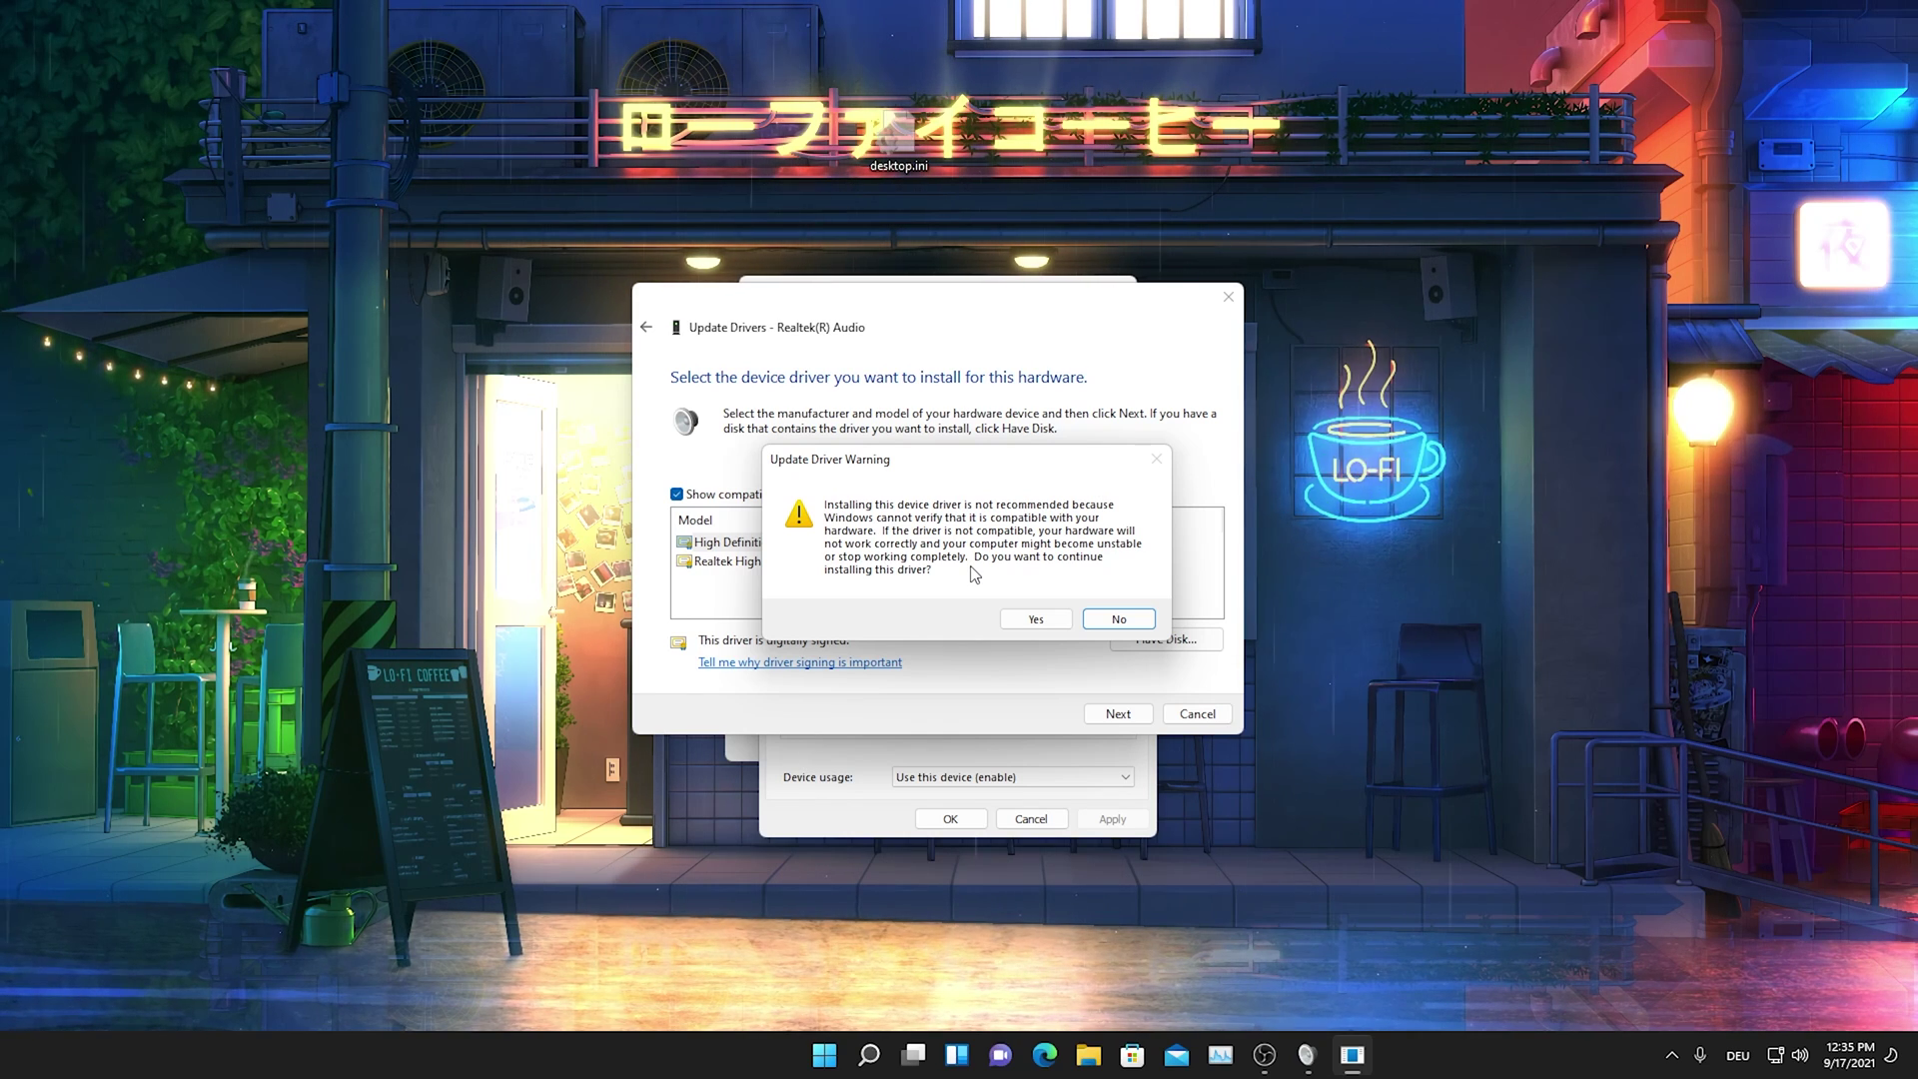
click(1118, 619)
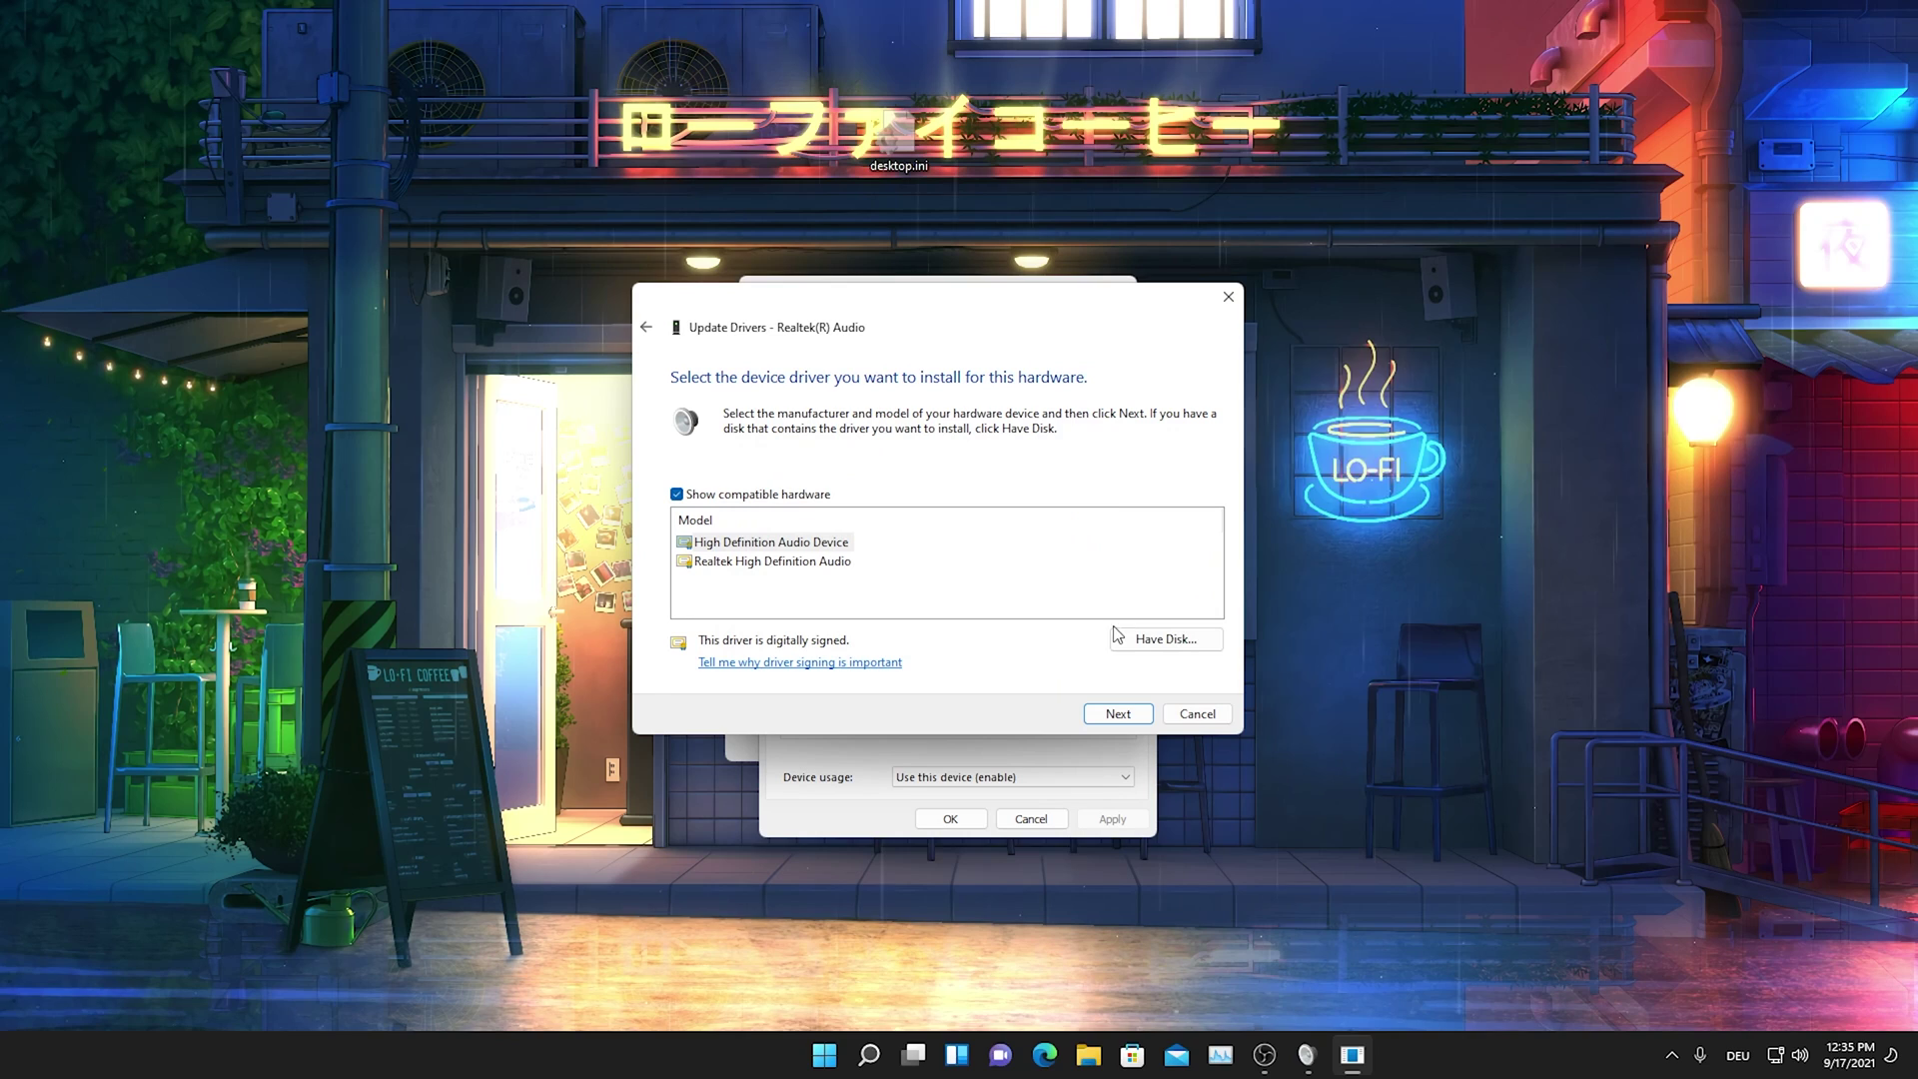
click(1198, 714)
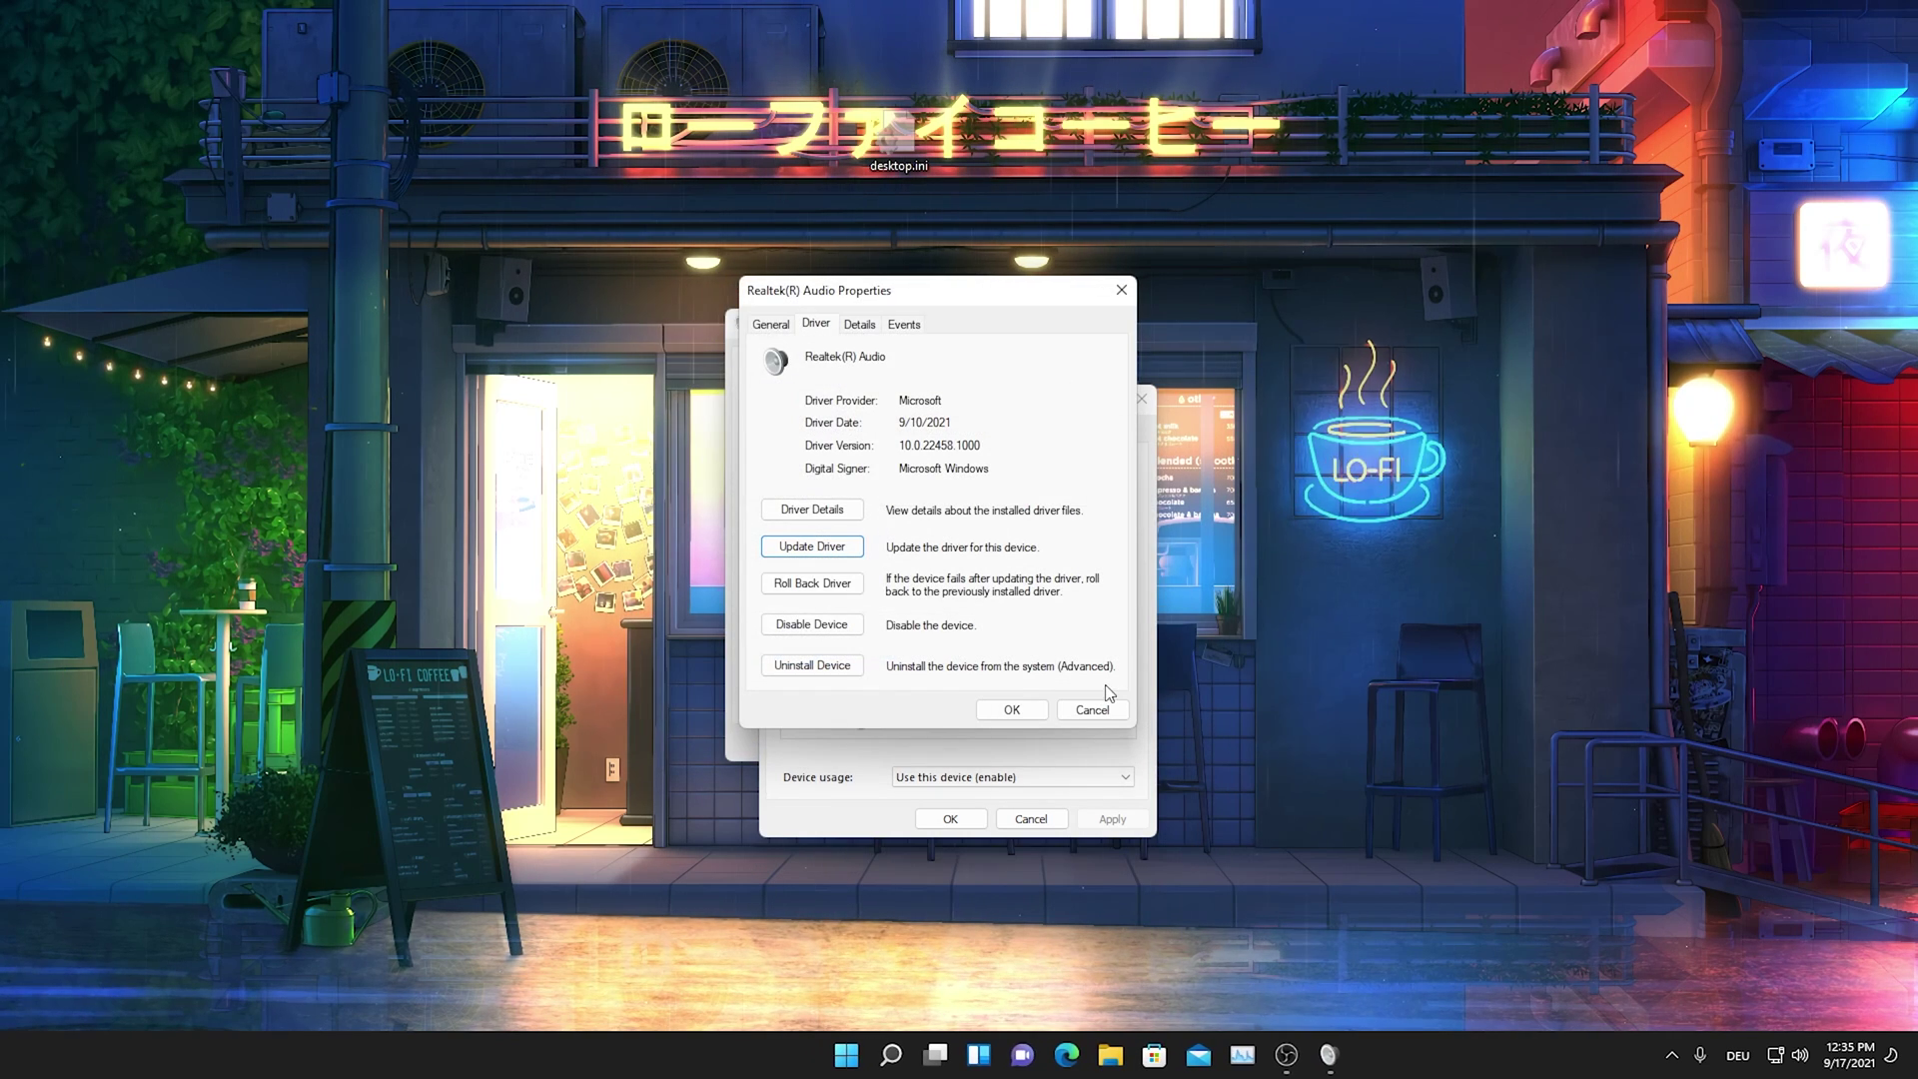
Close the Realtek(R) Audio driver properties without restarting the computer and close the Lautsprecher properties.
click(1092, 709)
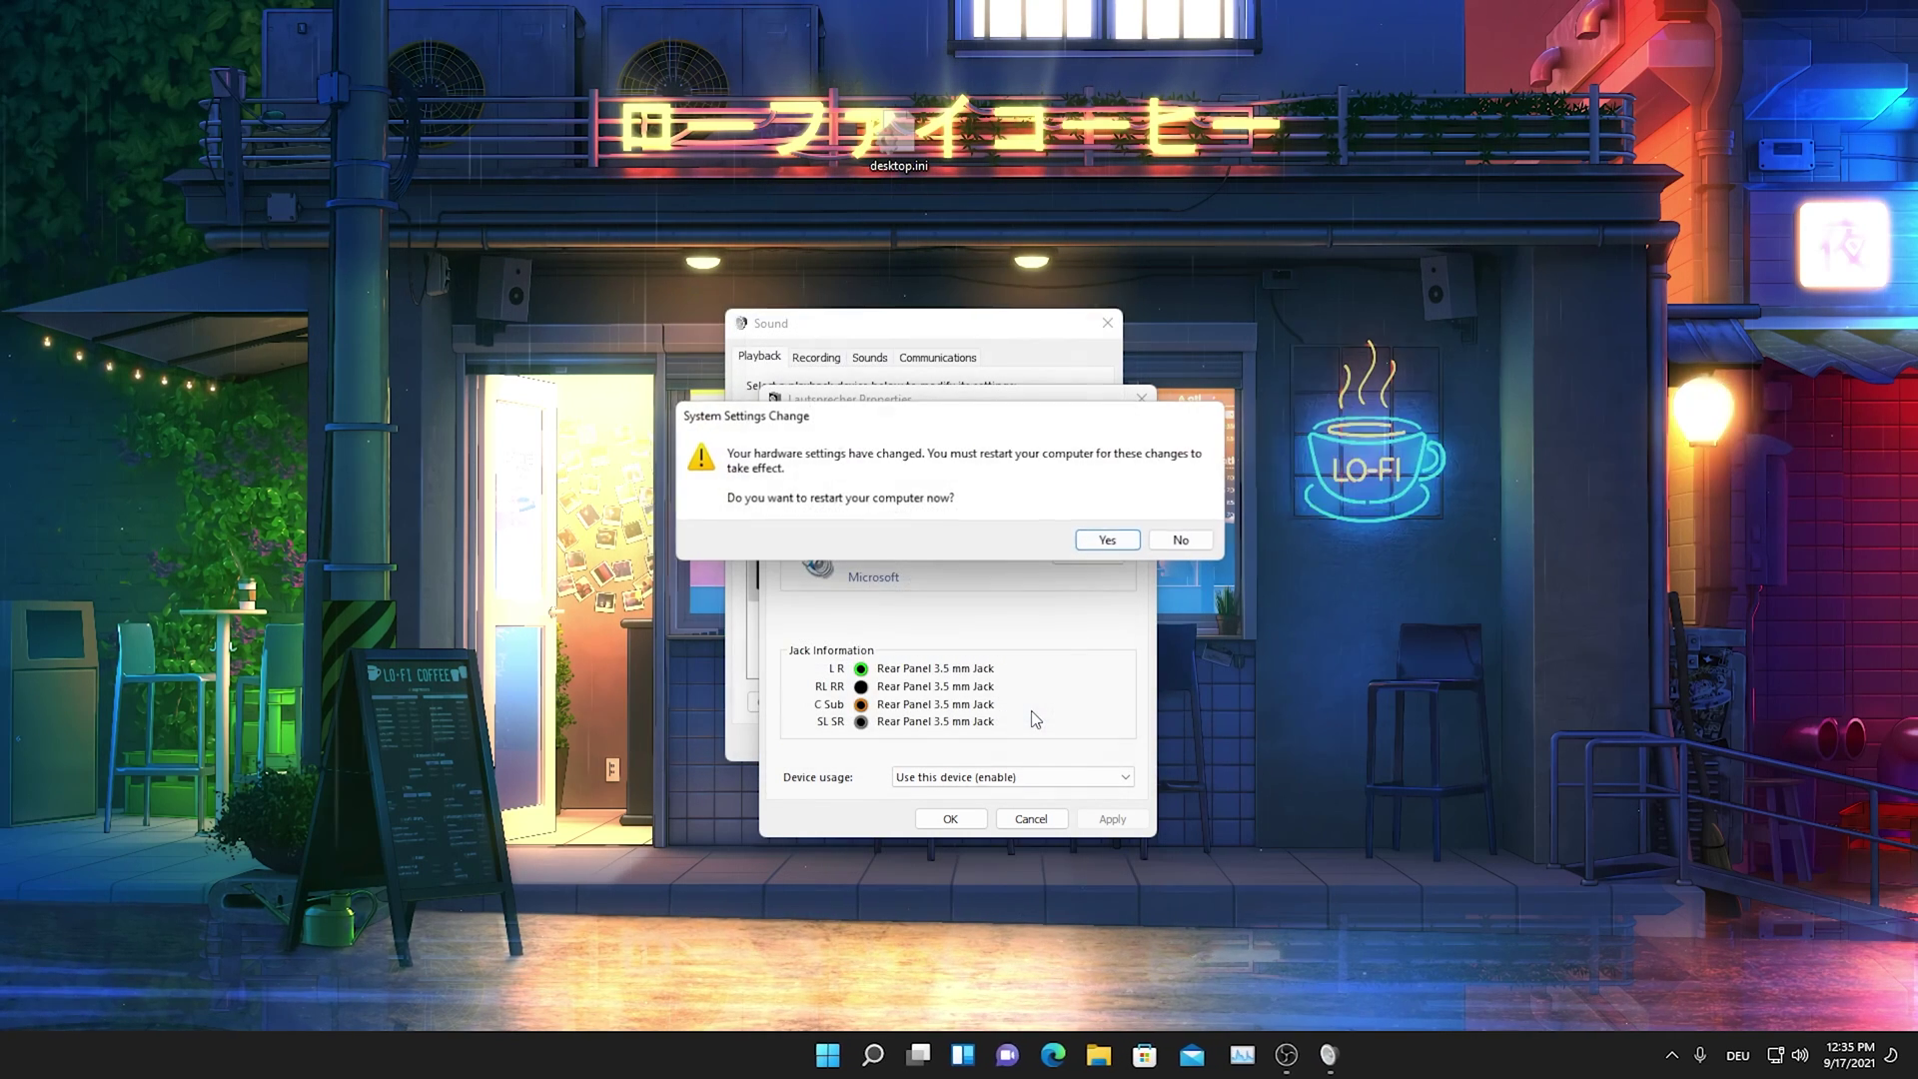
click(1197, 543)
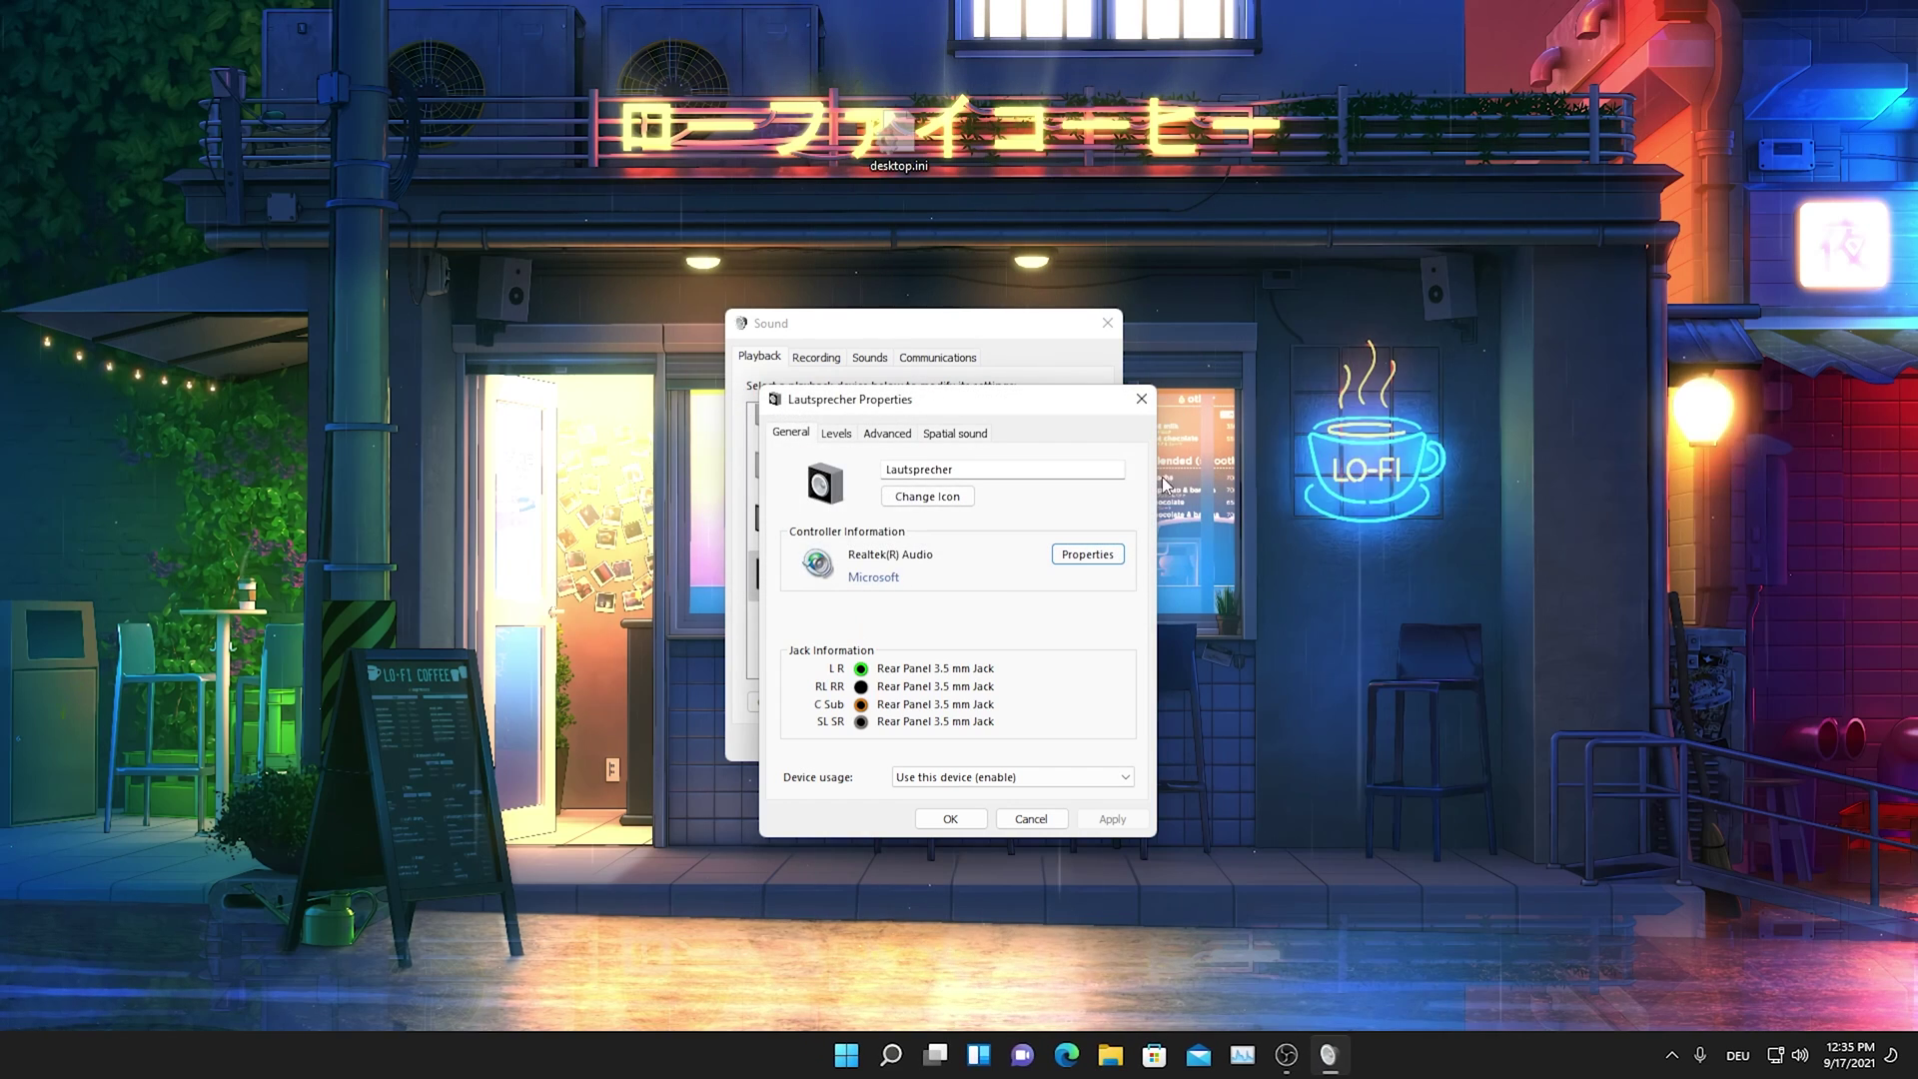
click(1140, 399)
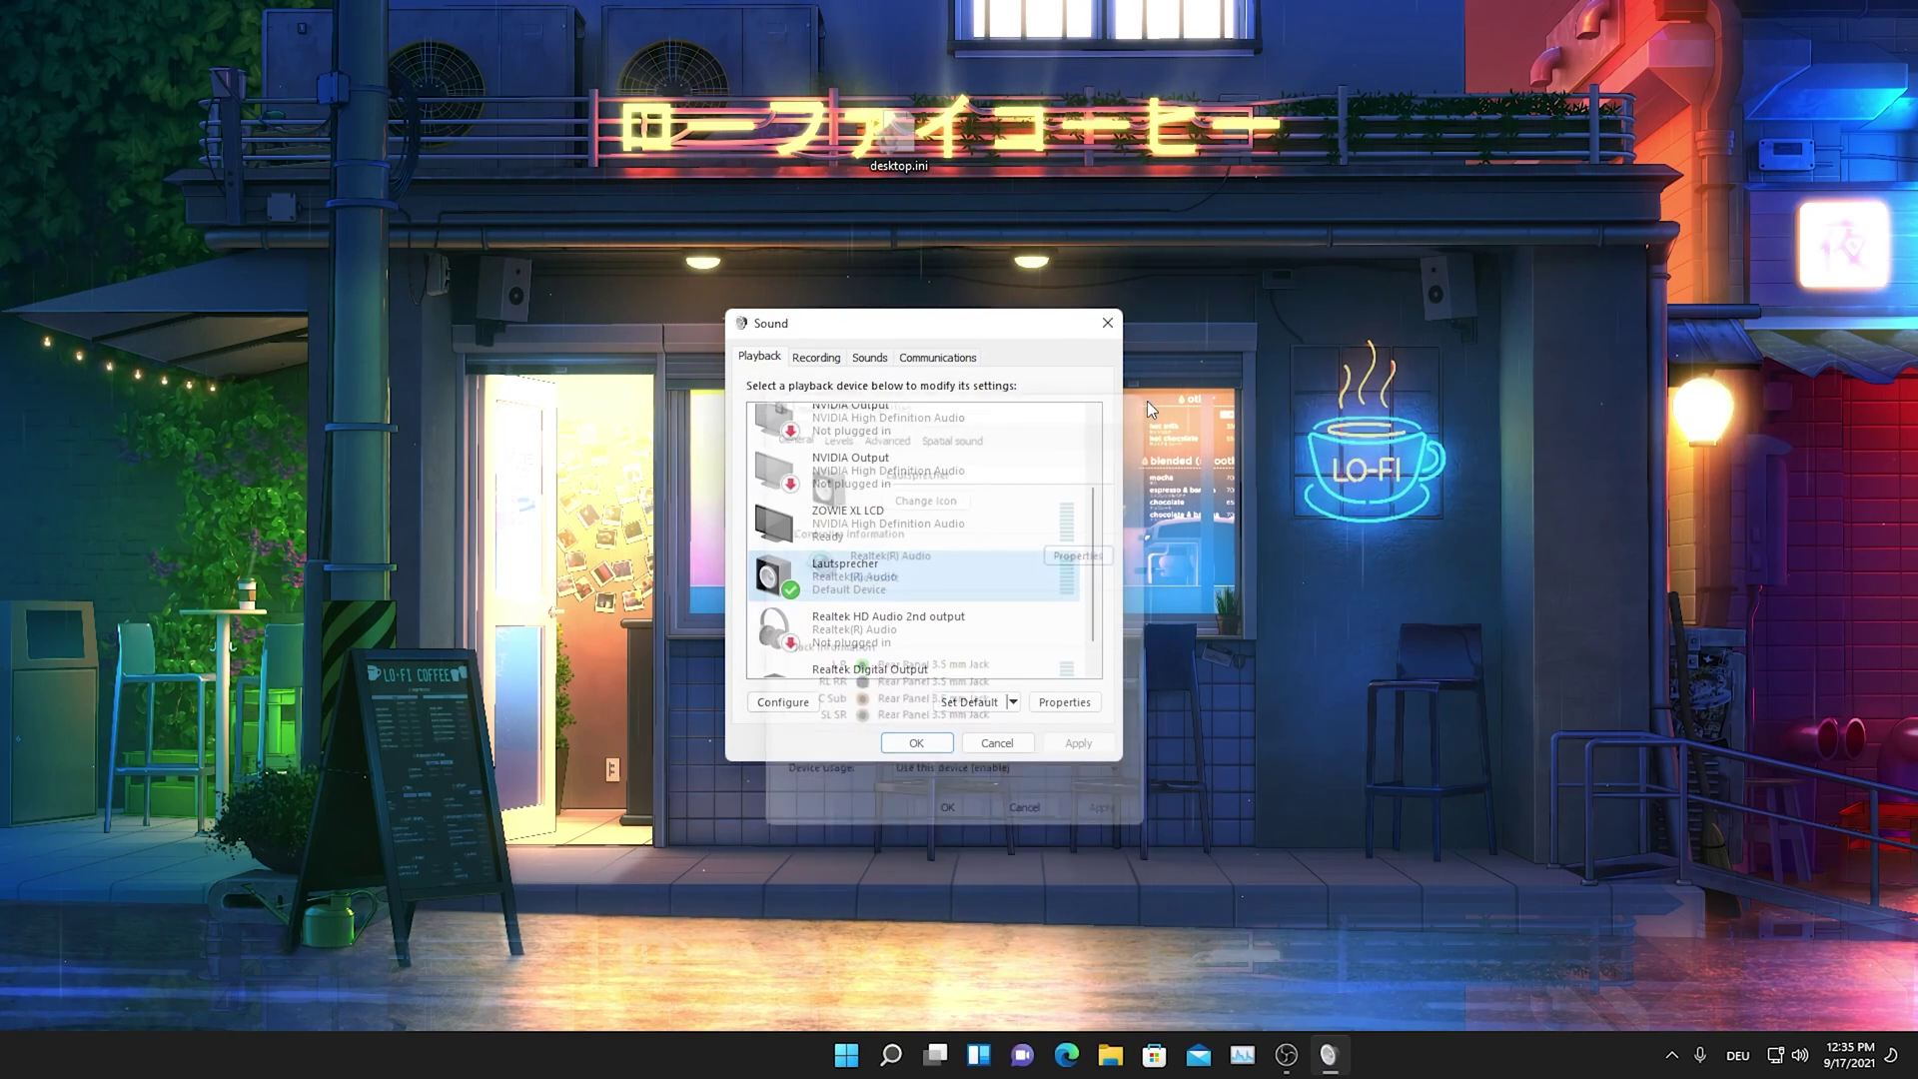
Open the properties of the ZOWIE XL LCD playback device.
double_click(841, 524)
click(834, 450)
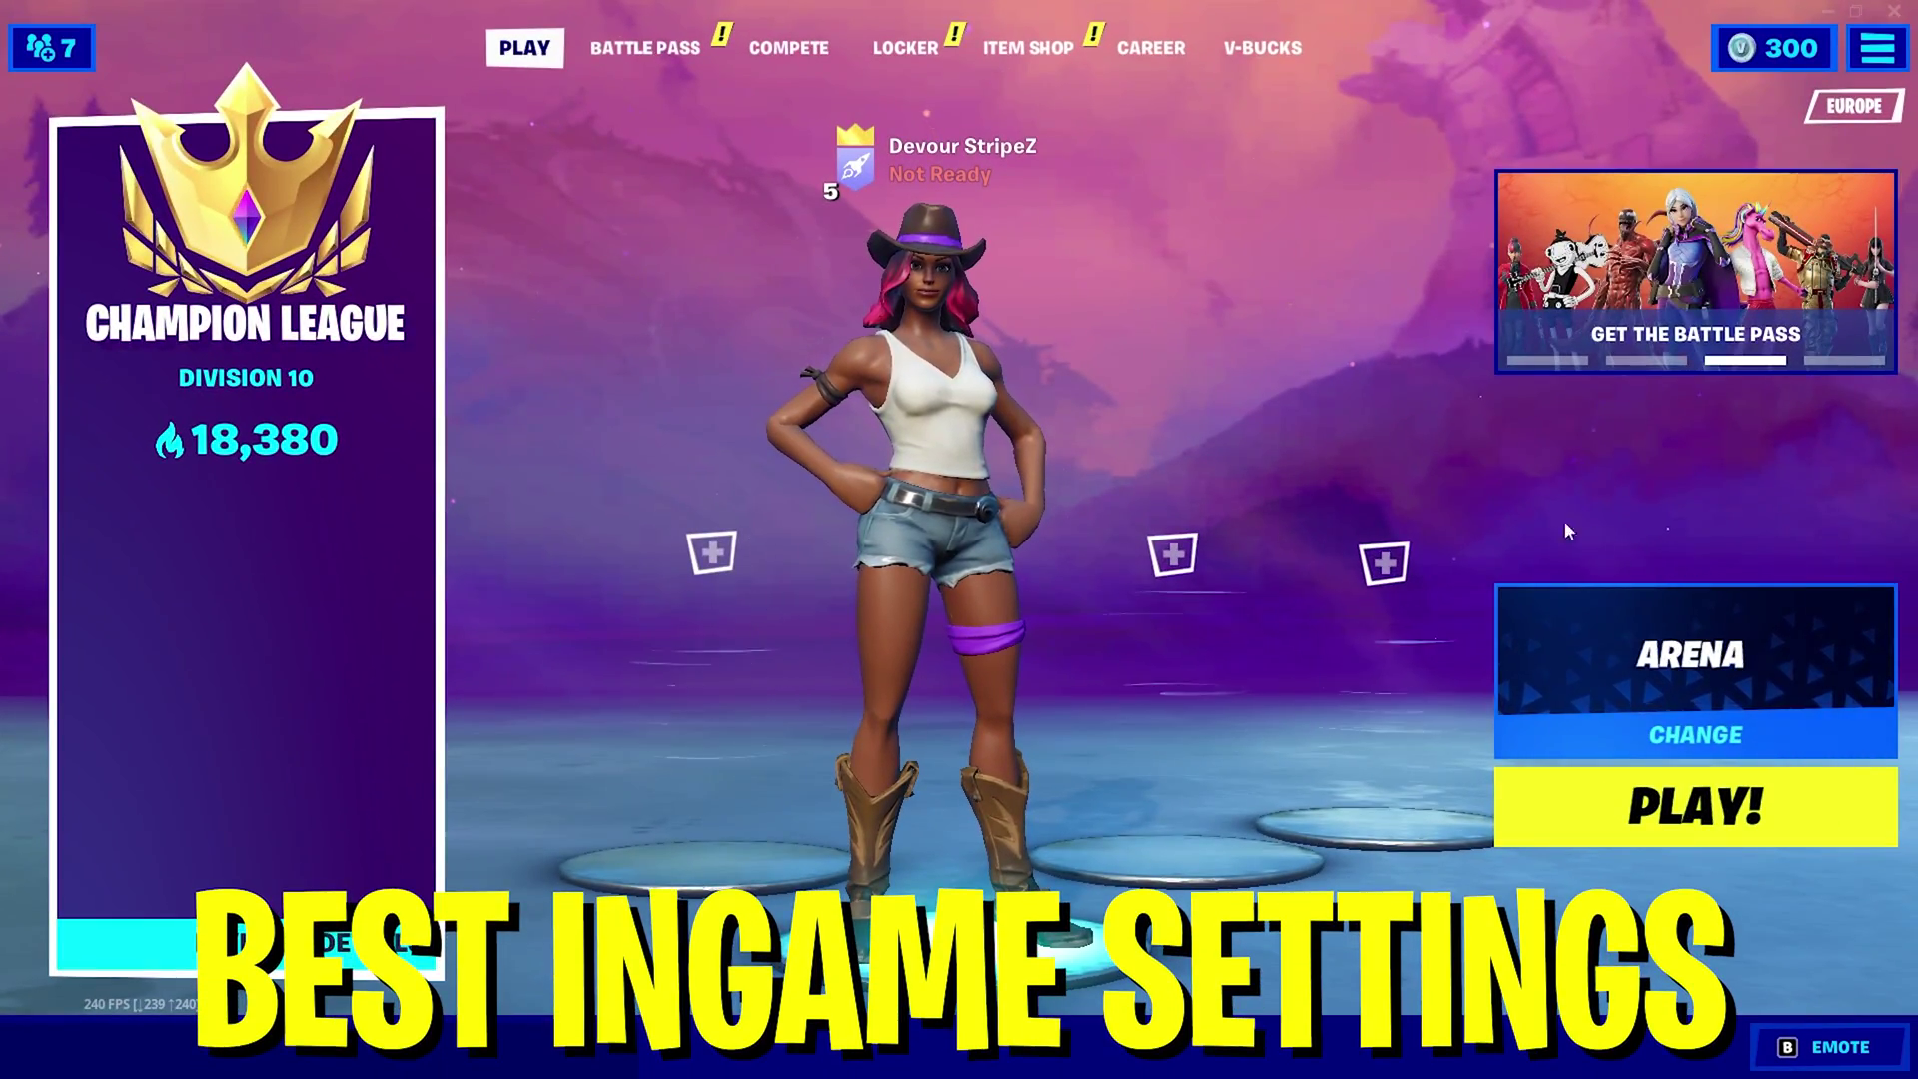
Open the audio settings in Fortnite and review the volume, sound quality, 3D headphones, visualize sound effects and voice chat options.
key(Escape)
click(1533, 102)
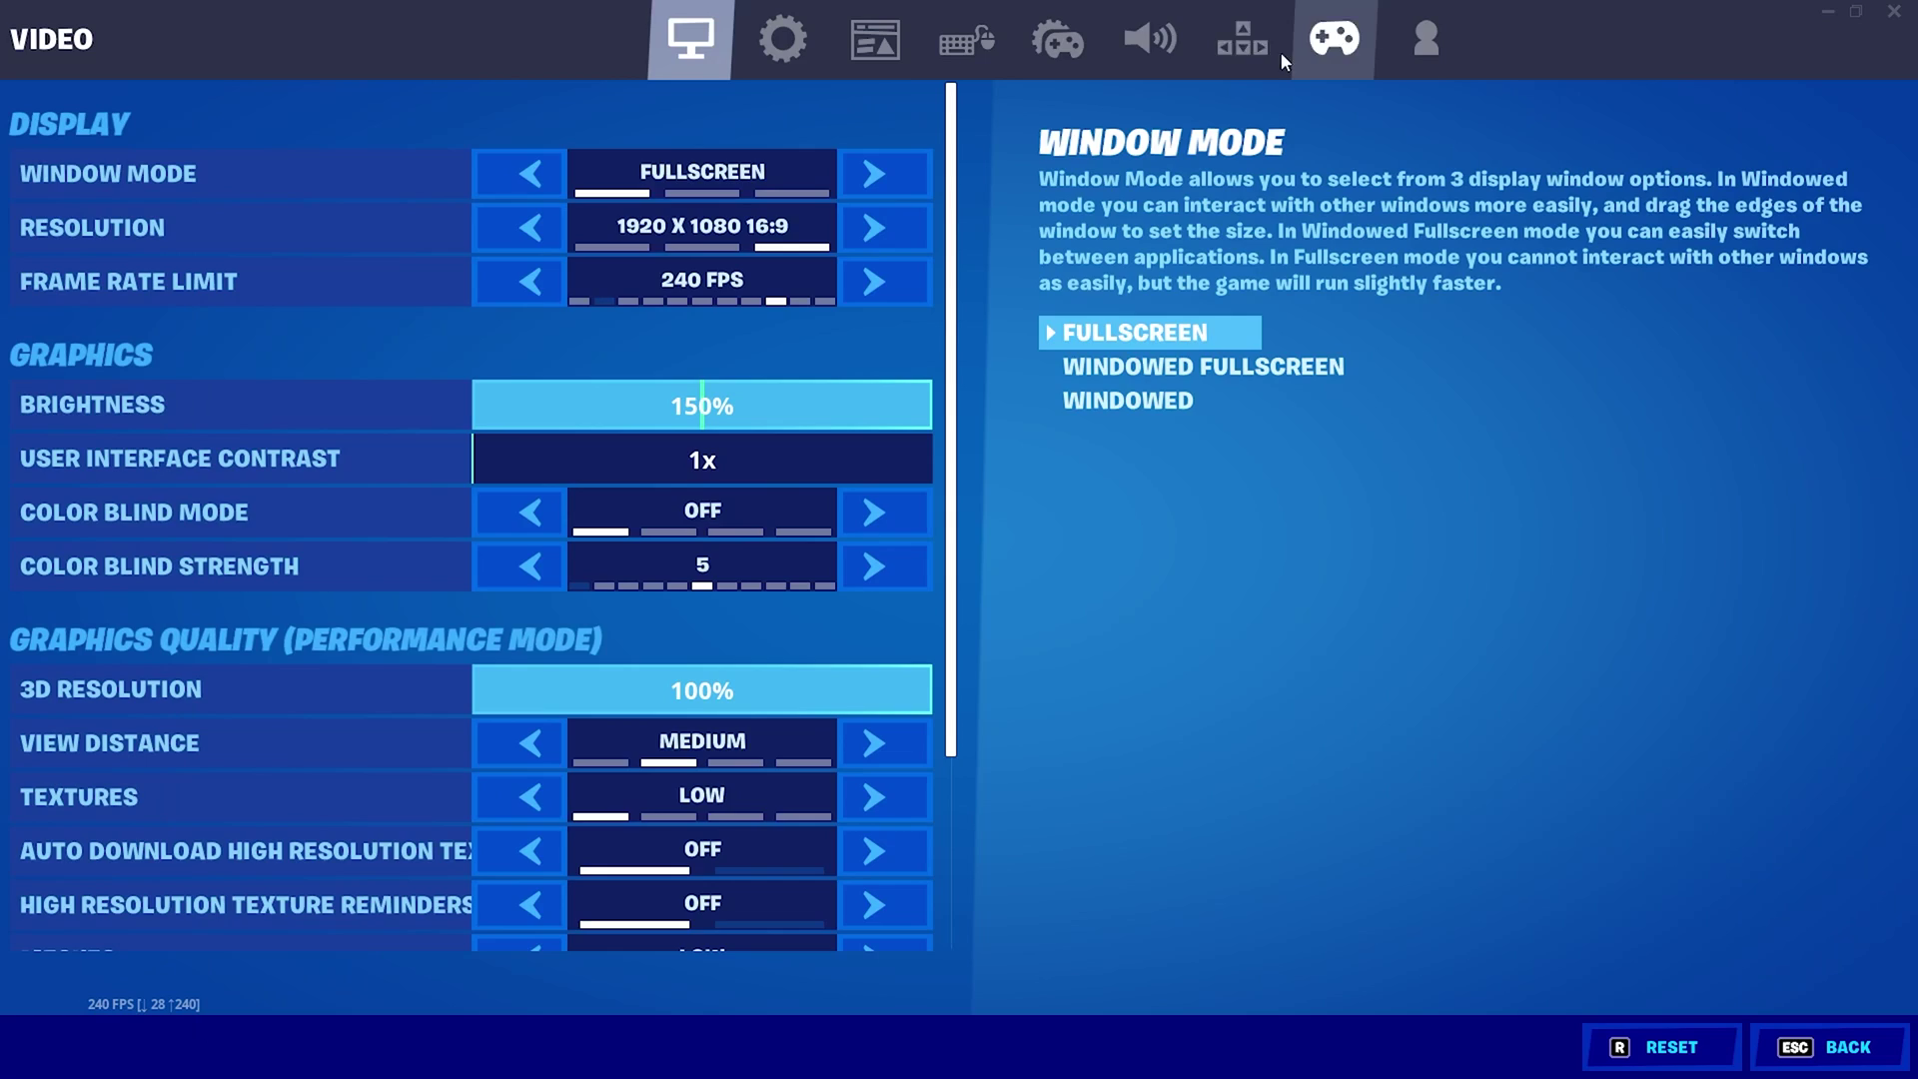
click(1164, 48)
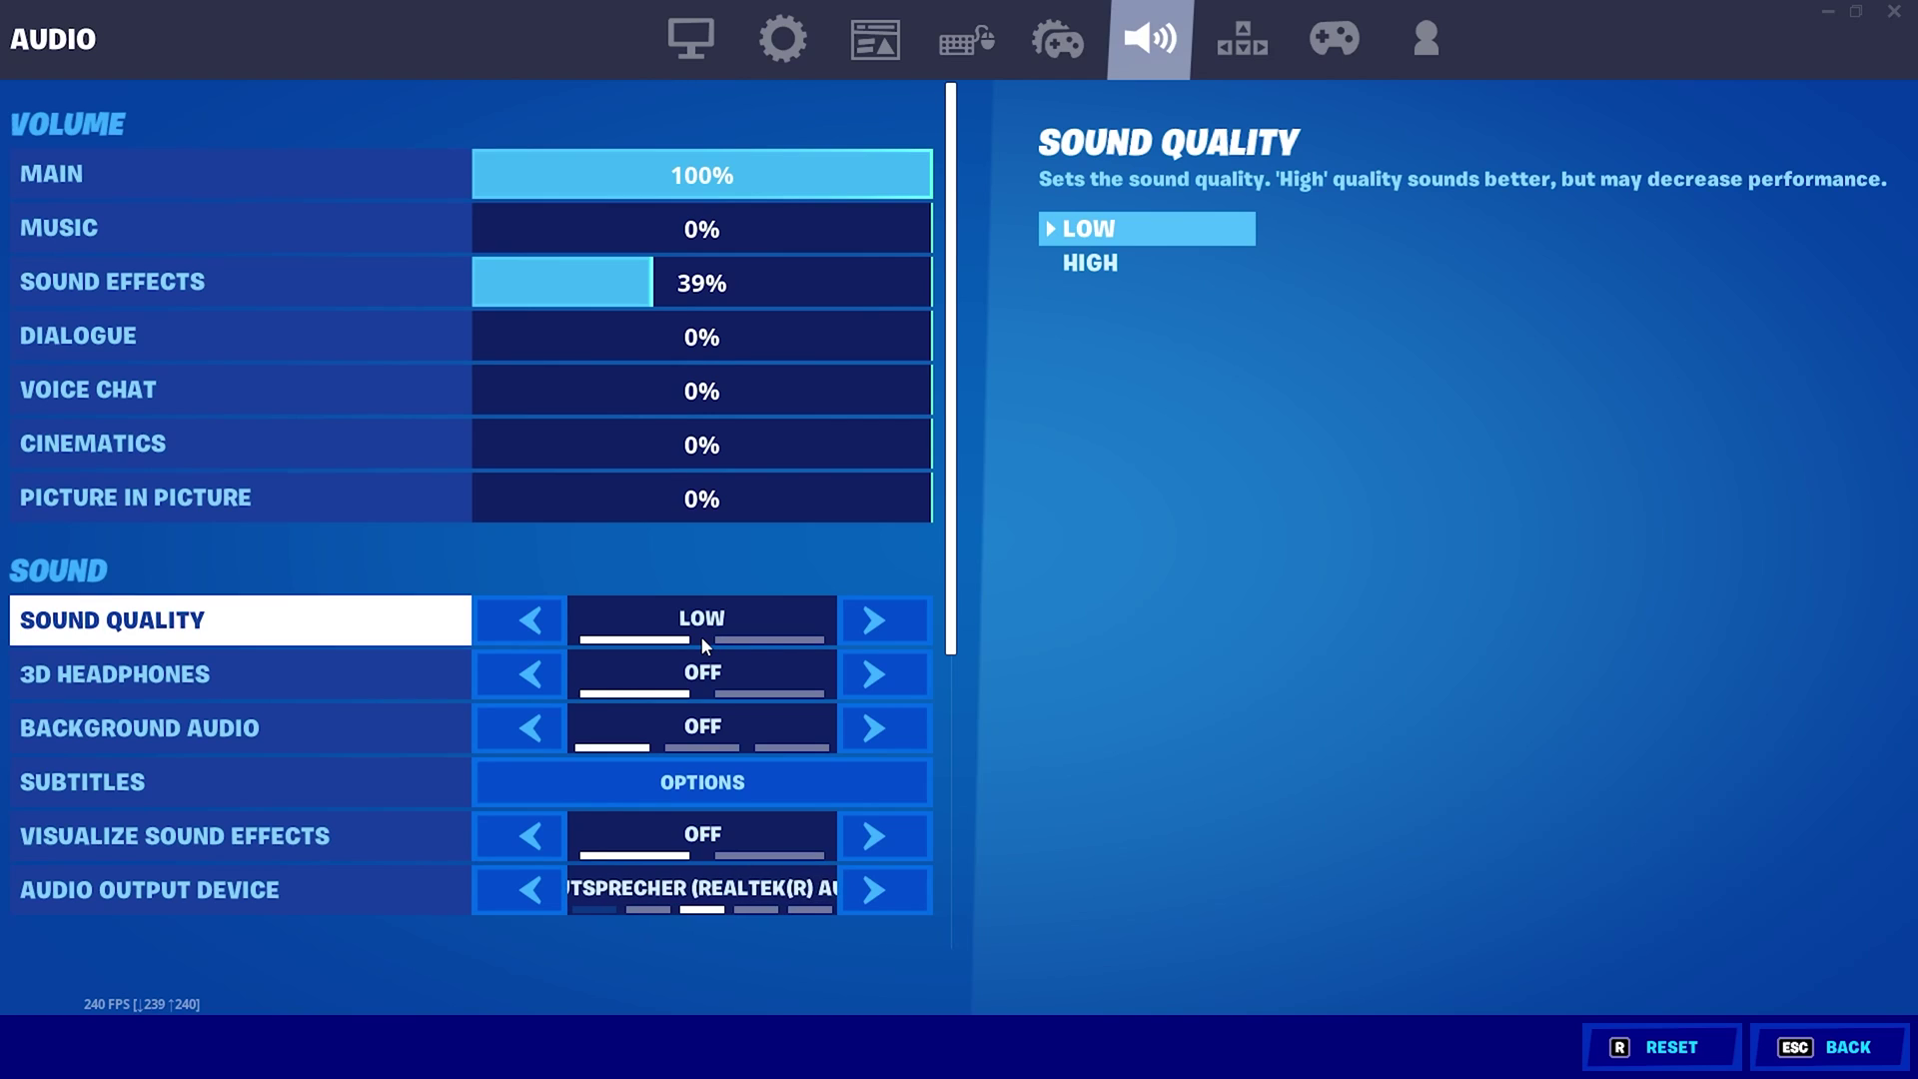
scroll(702, 637, down, 3)
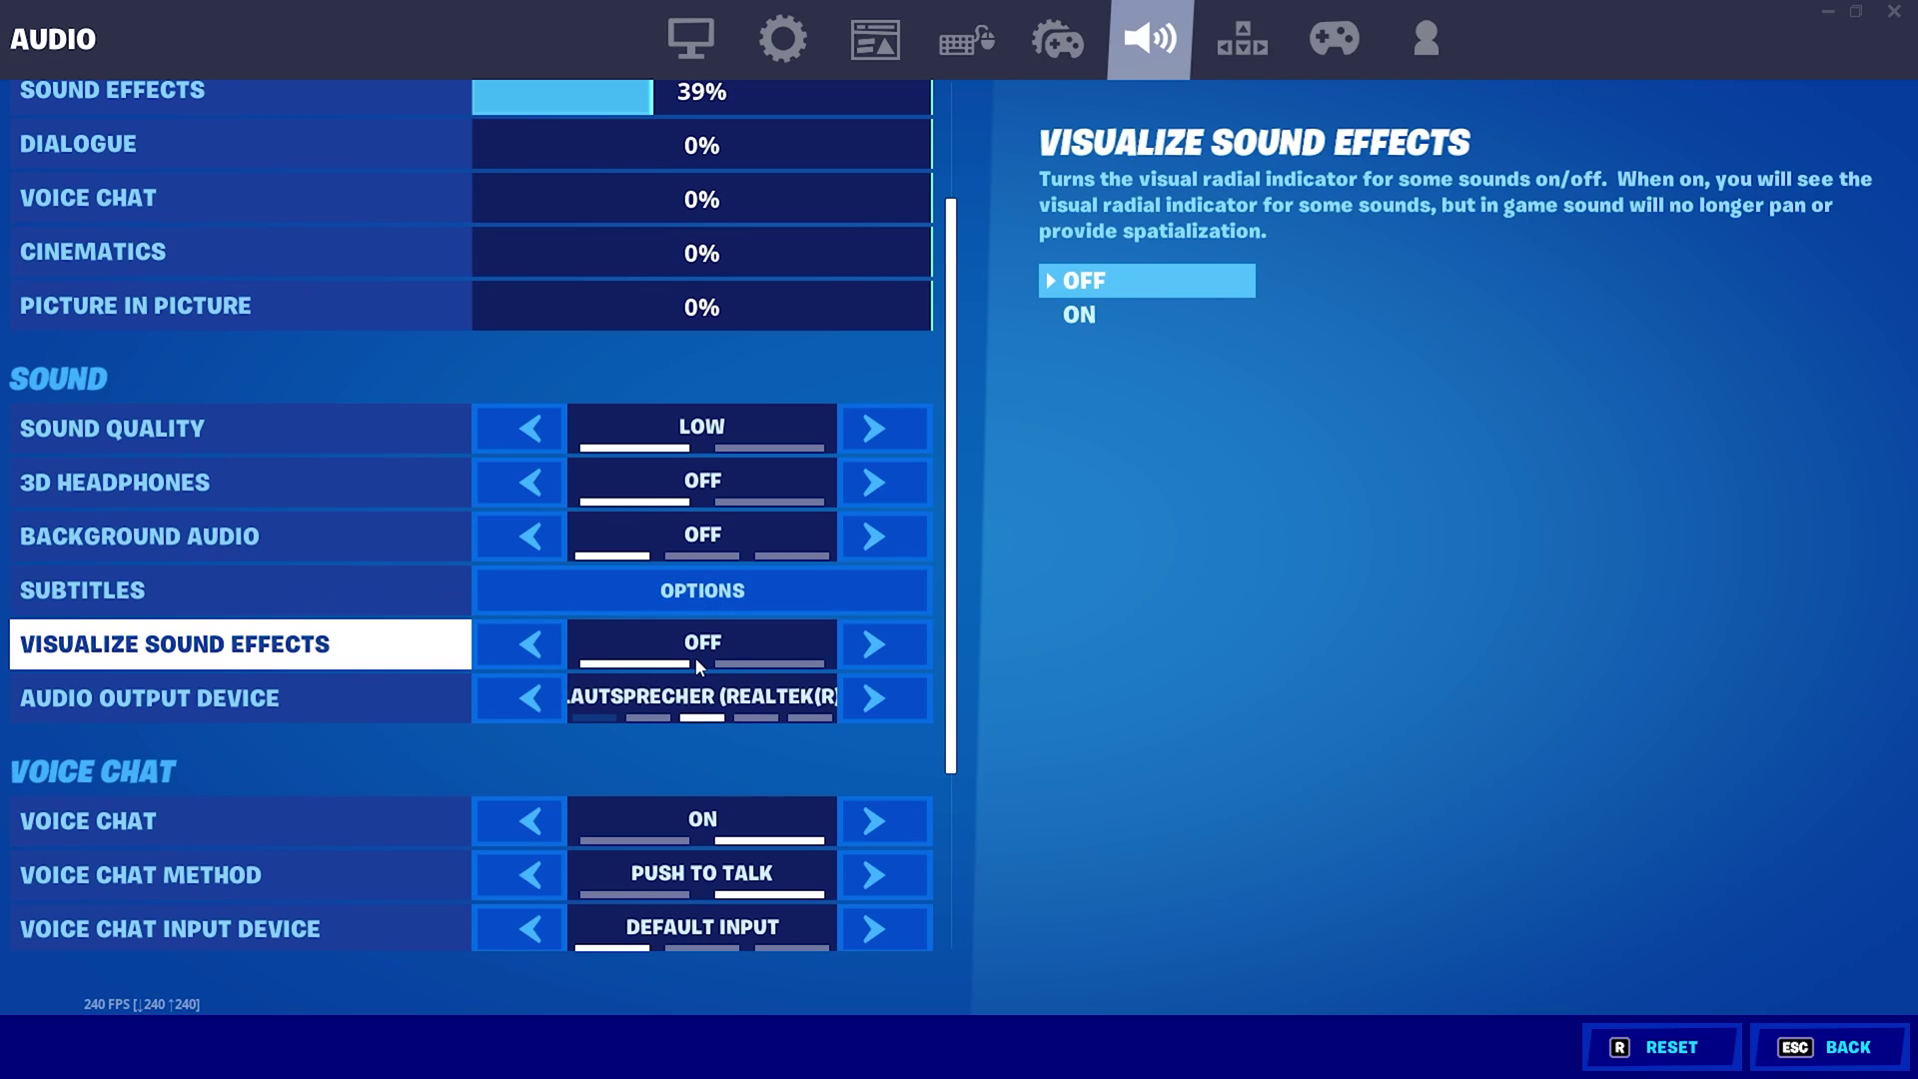
scroll(695, 657, down, 1)
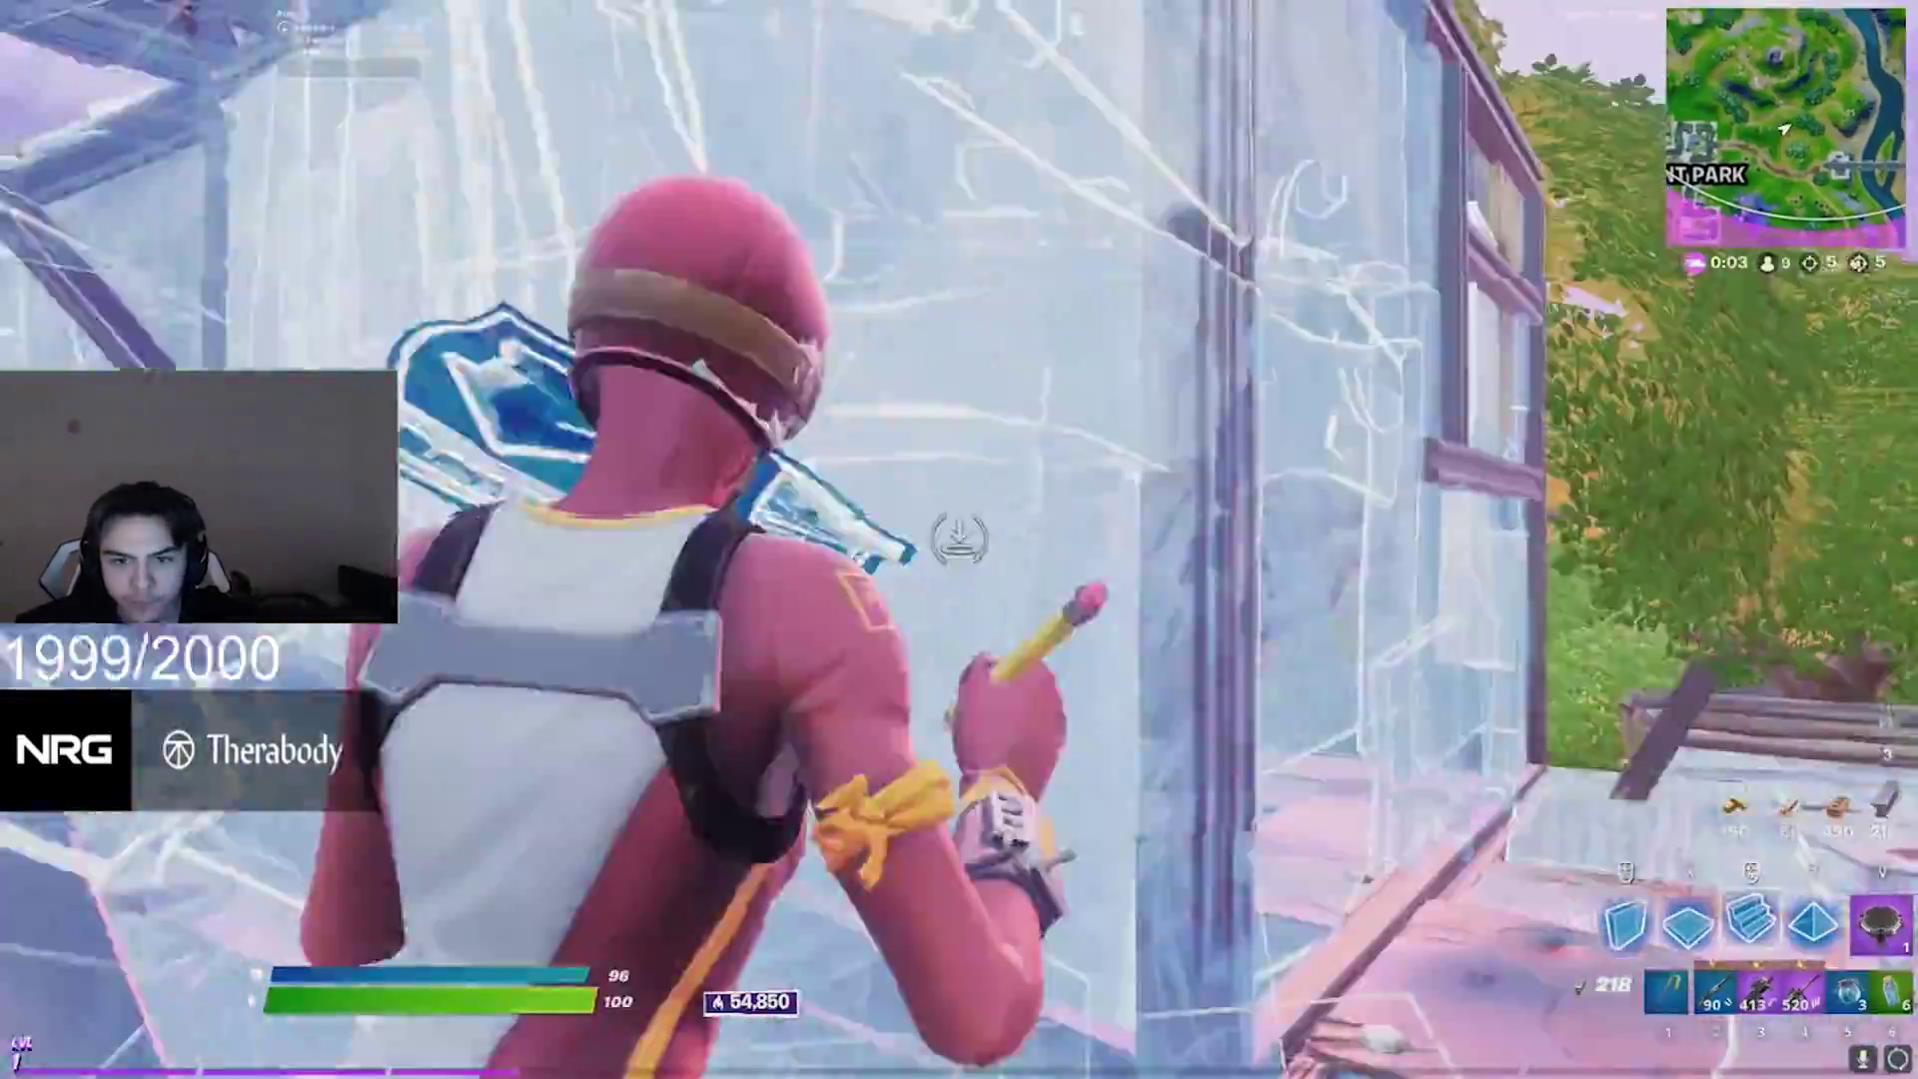
key(1)
click(959, 539)
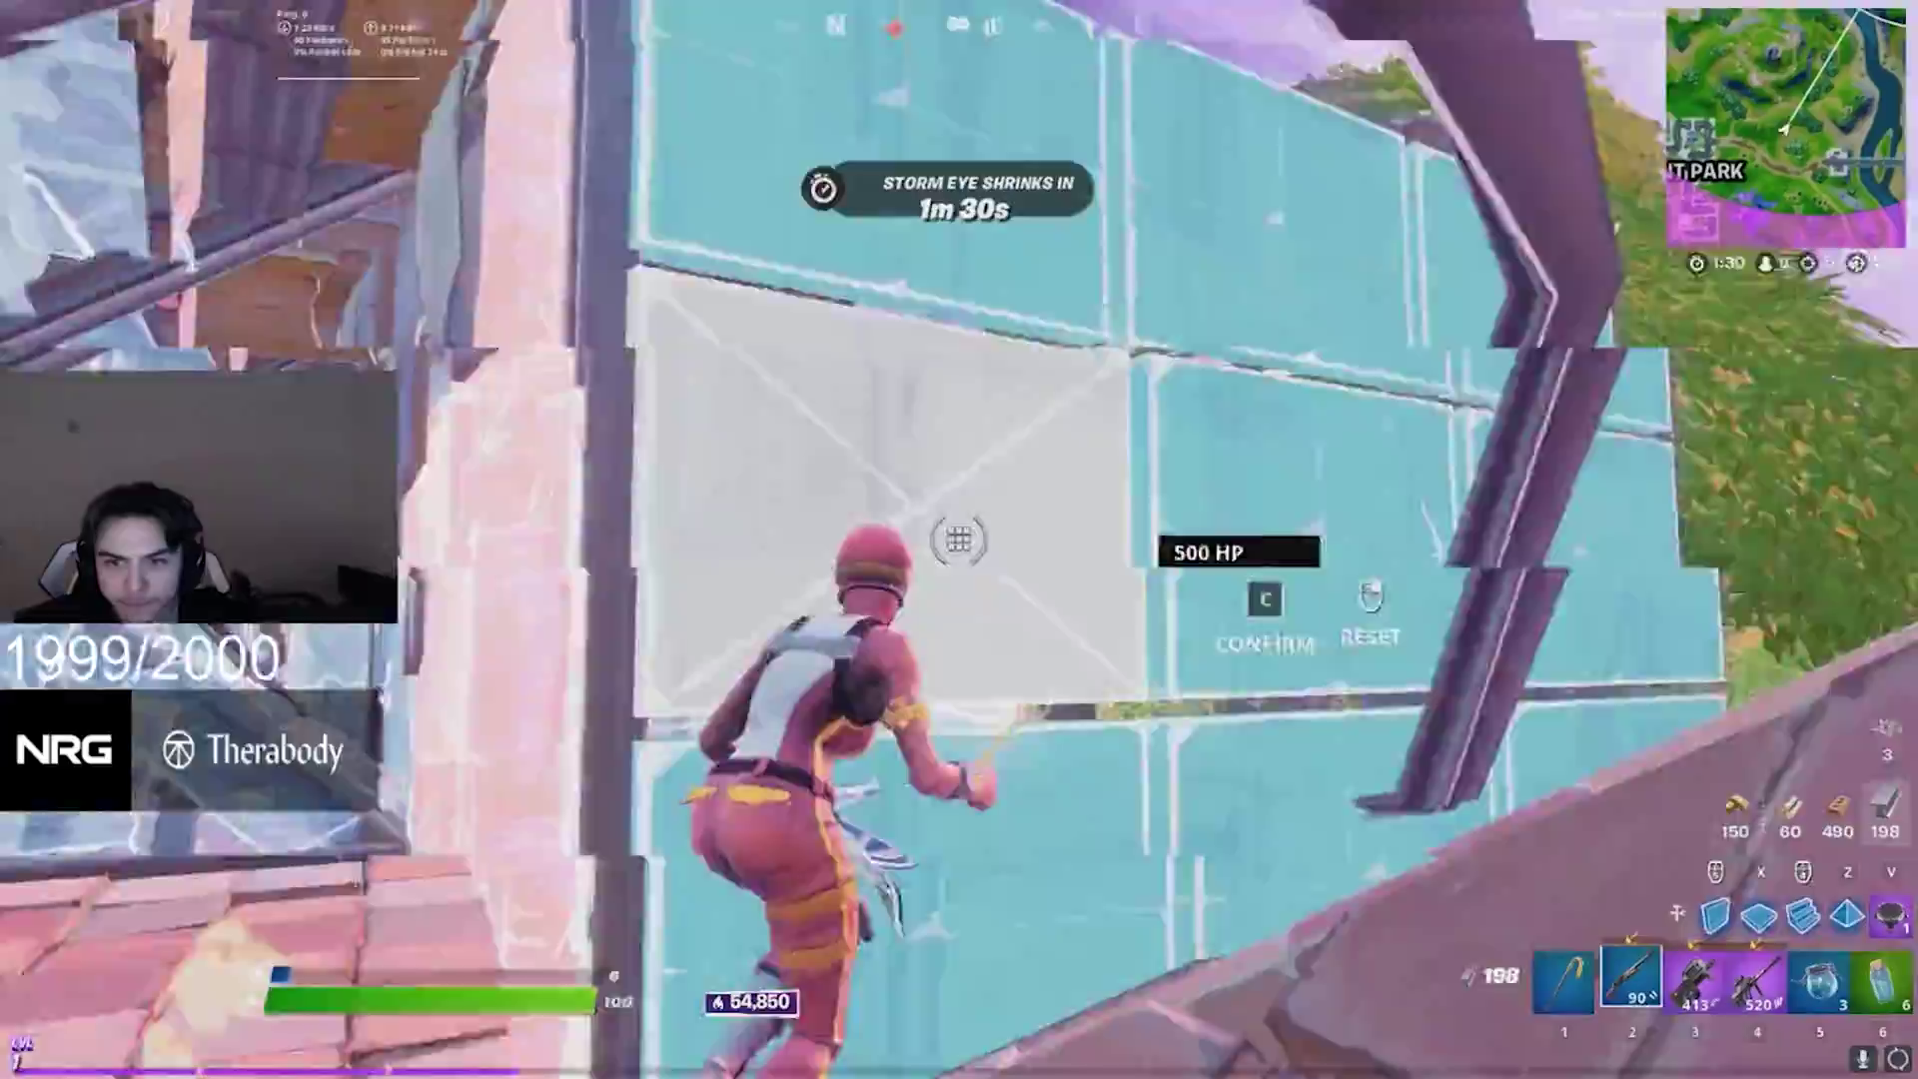
key(c)
click(959, 539)
right_click(959, 539)
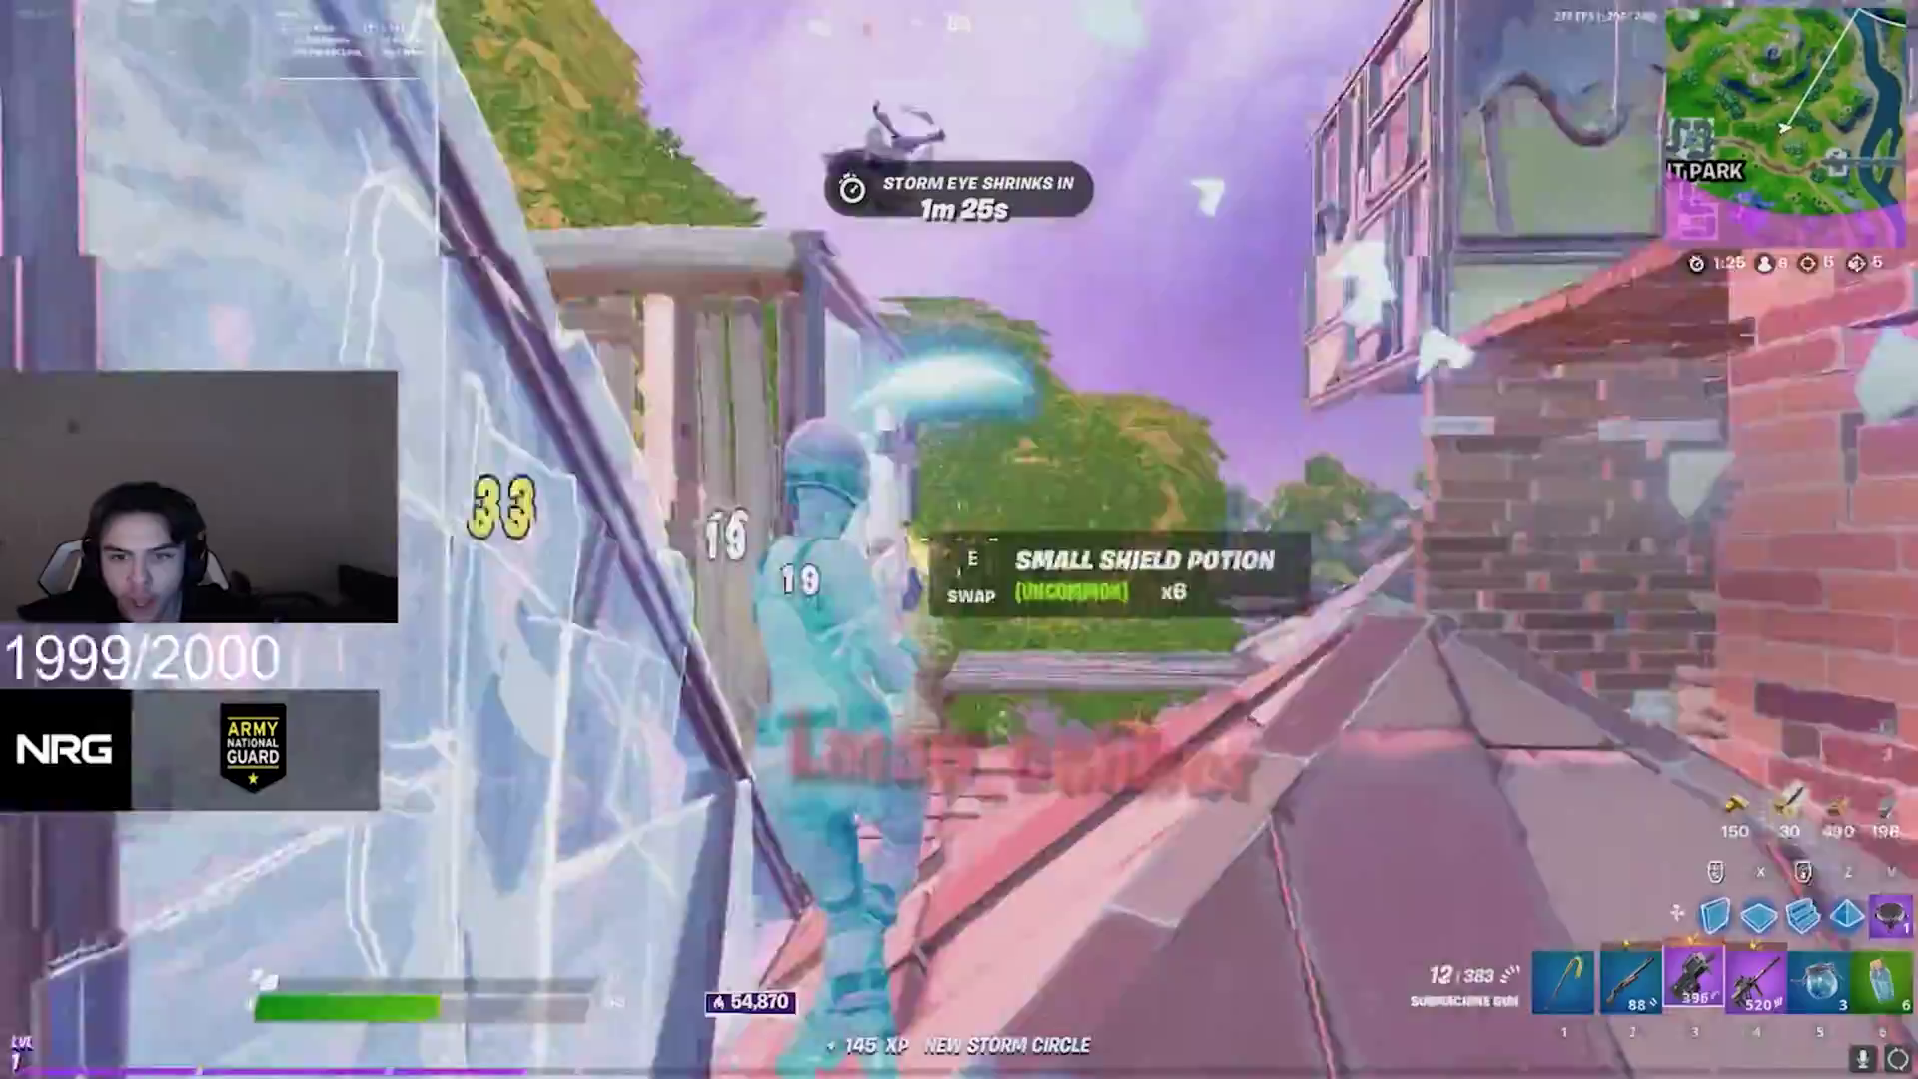
key(1)
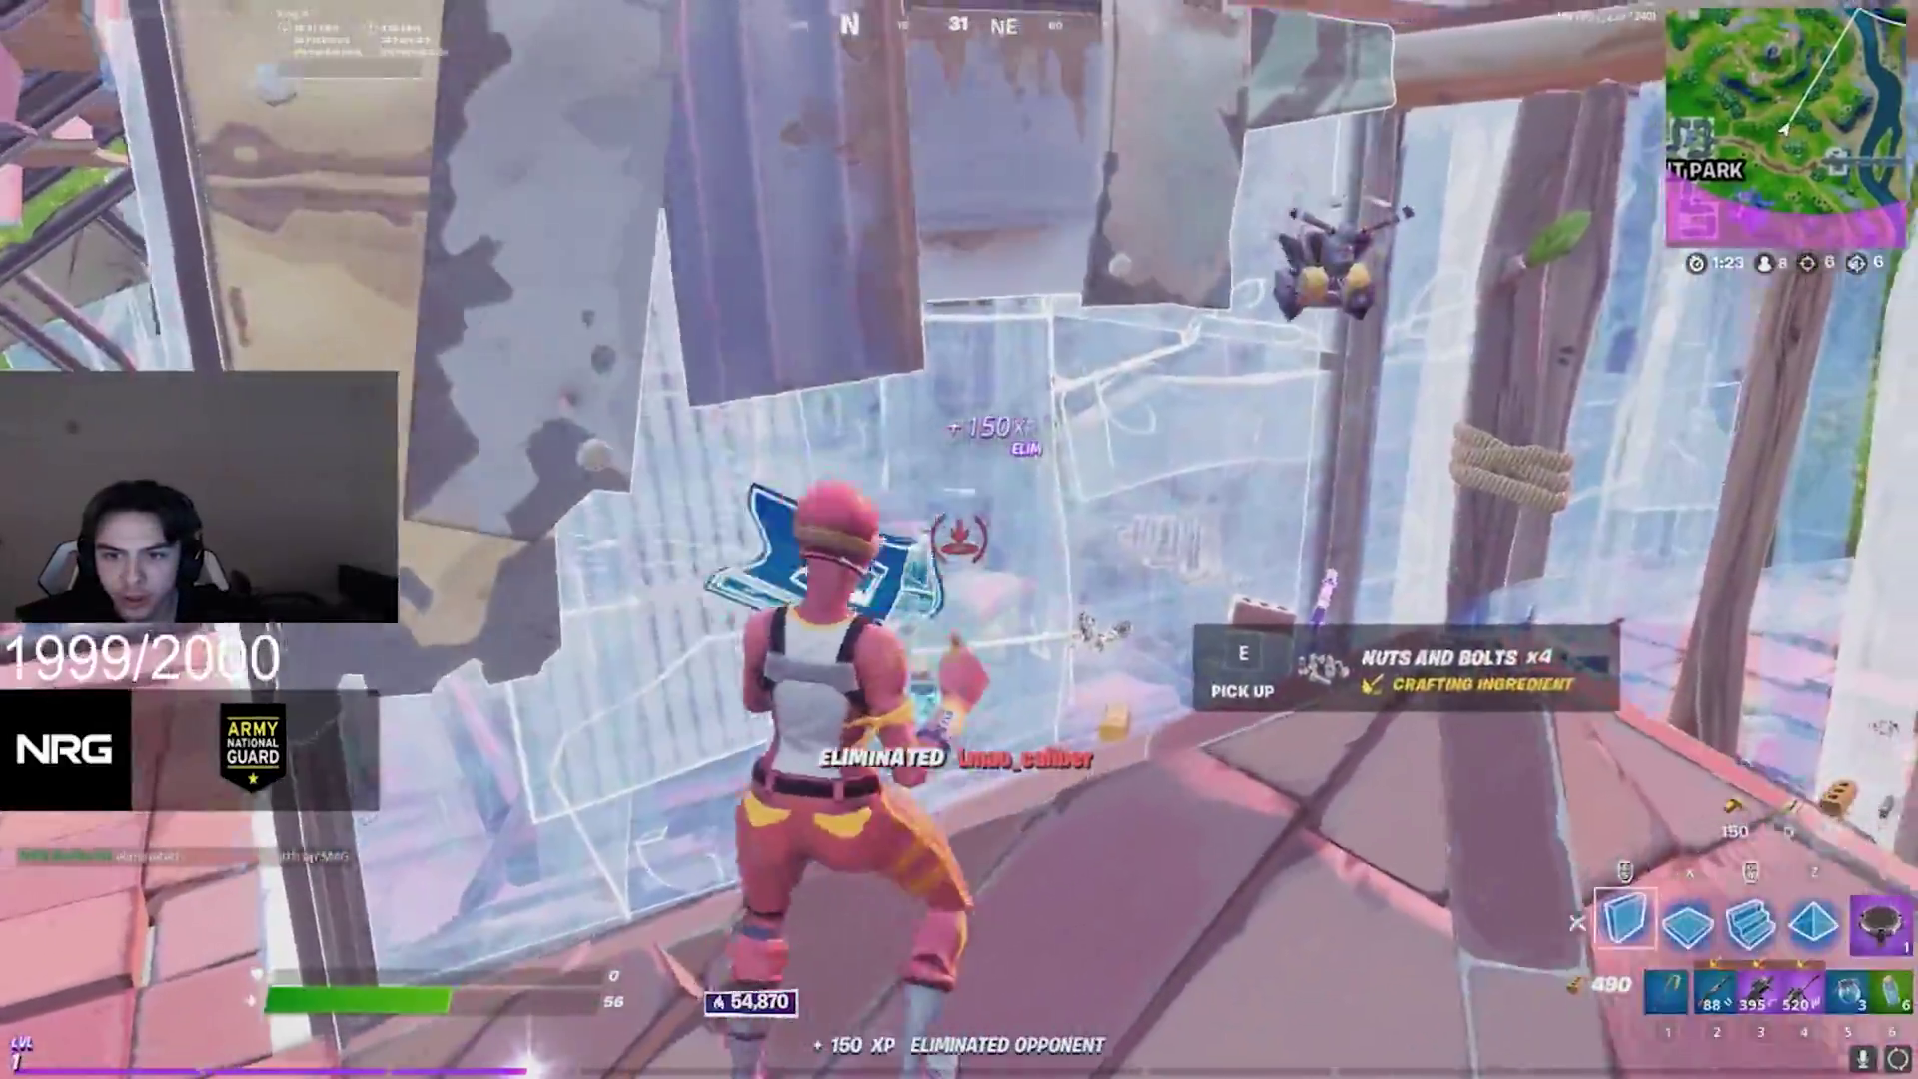
key(2)
key(r)
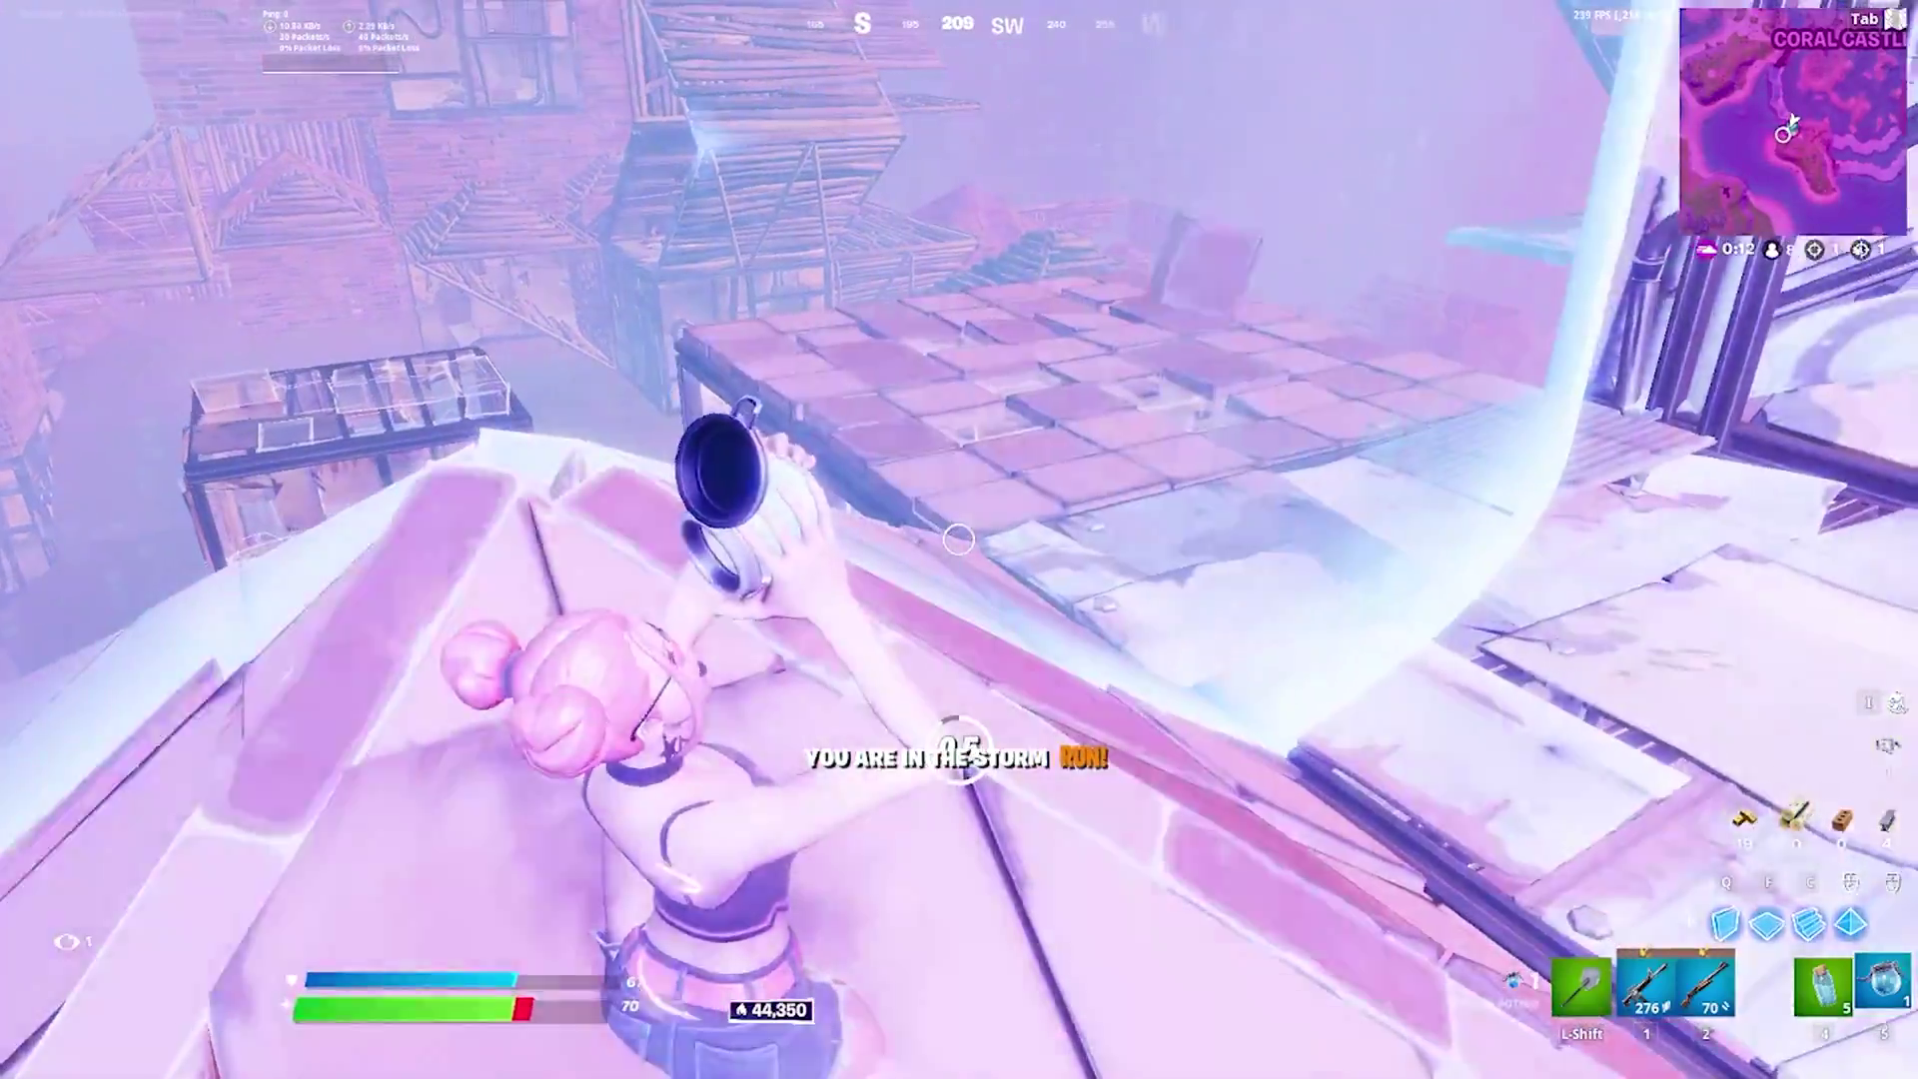
key(2)
key(w)
key(w)
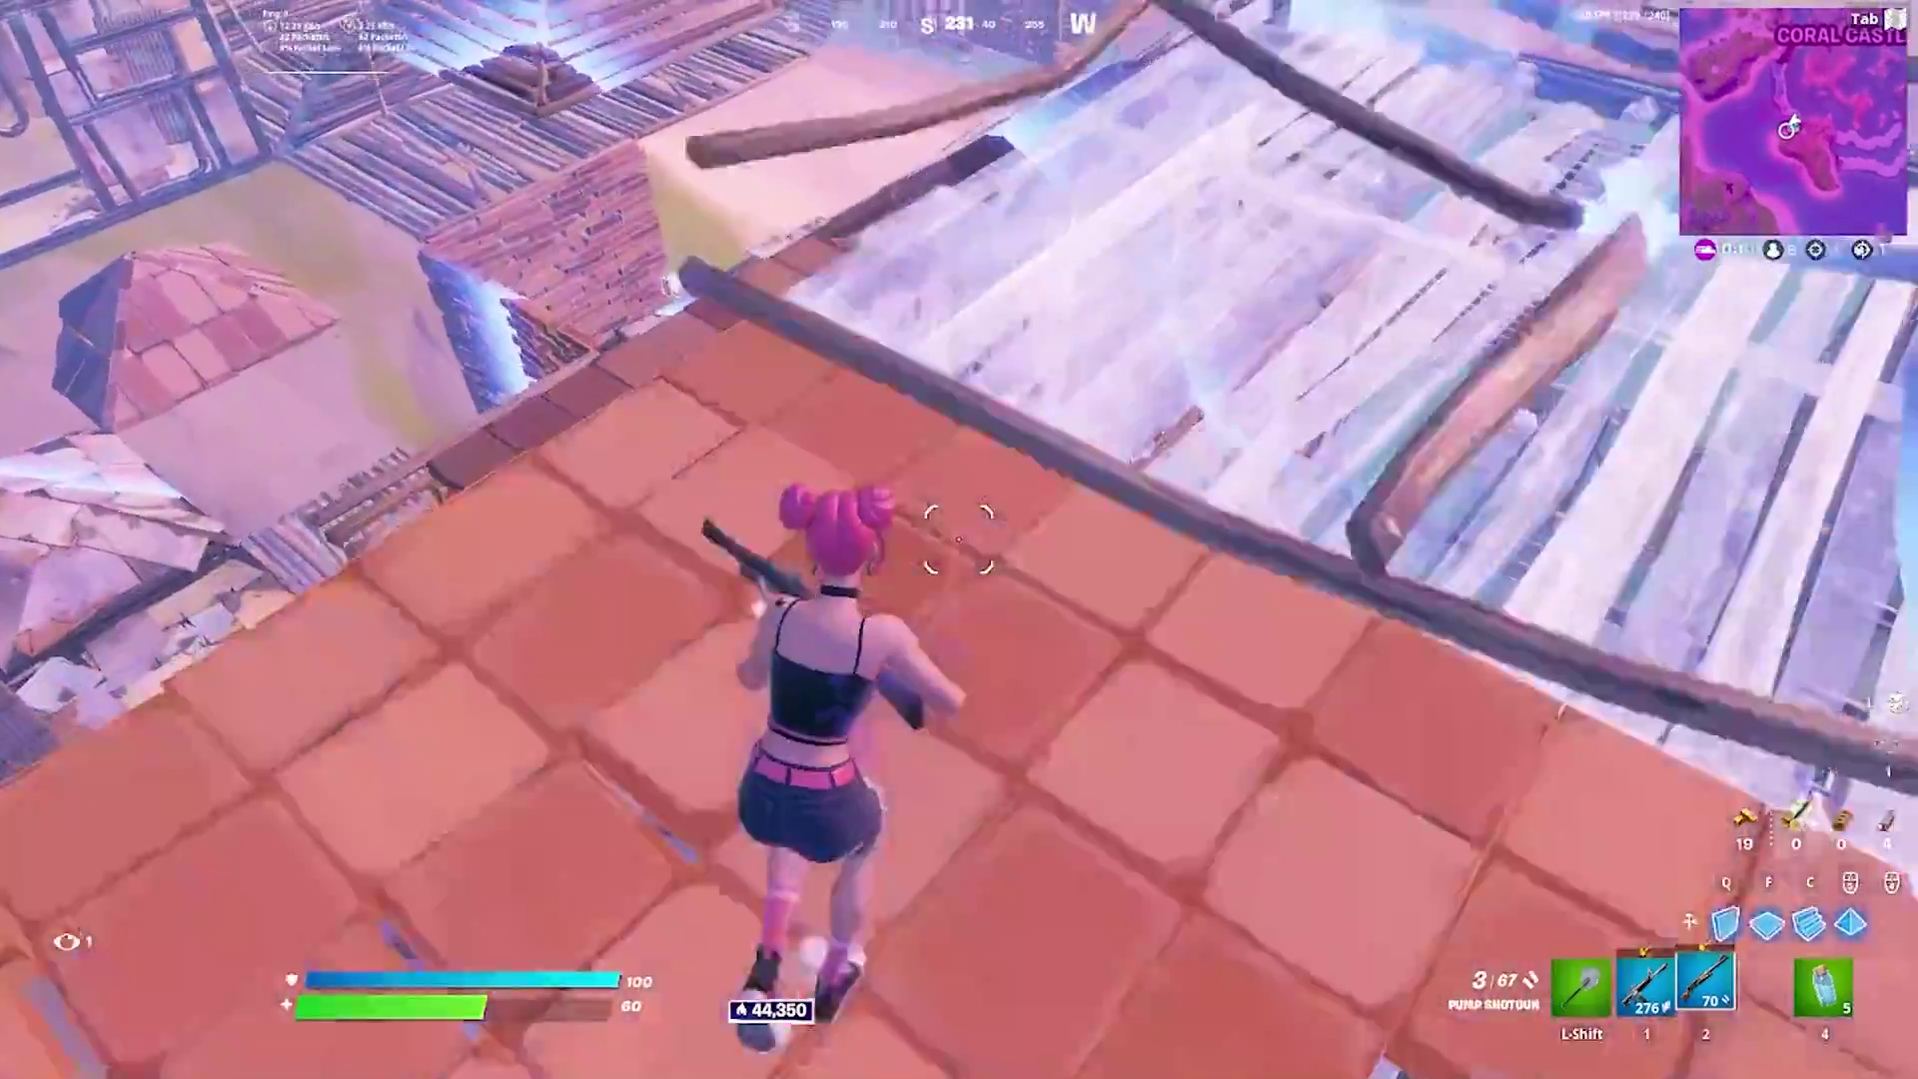
key(w)
key(space)
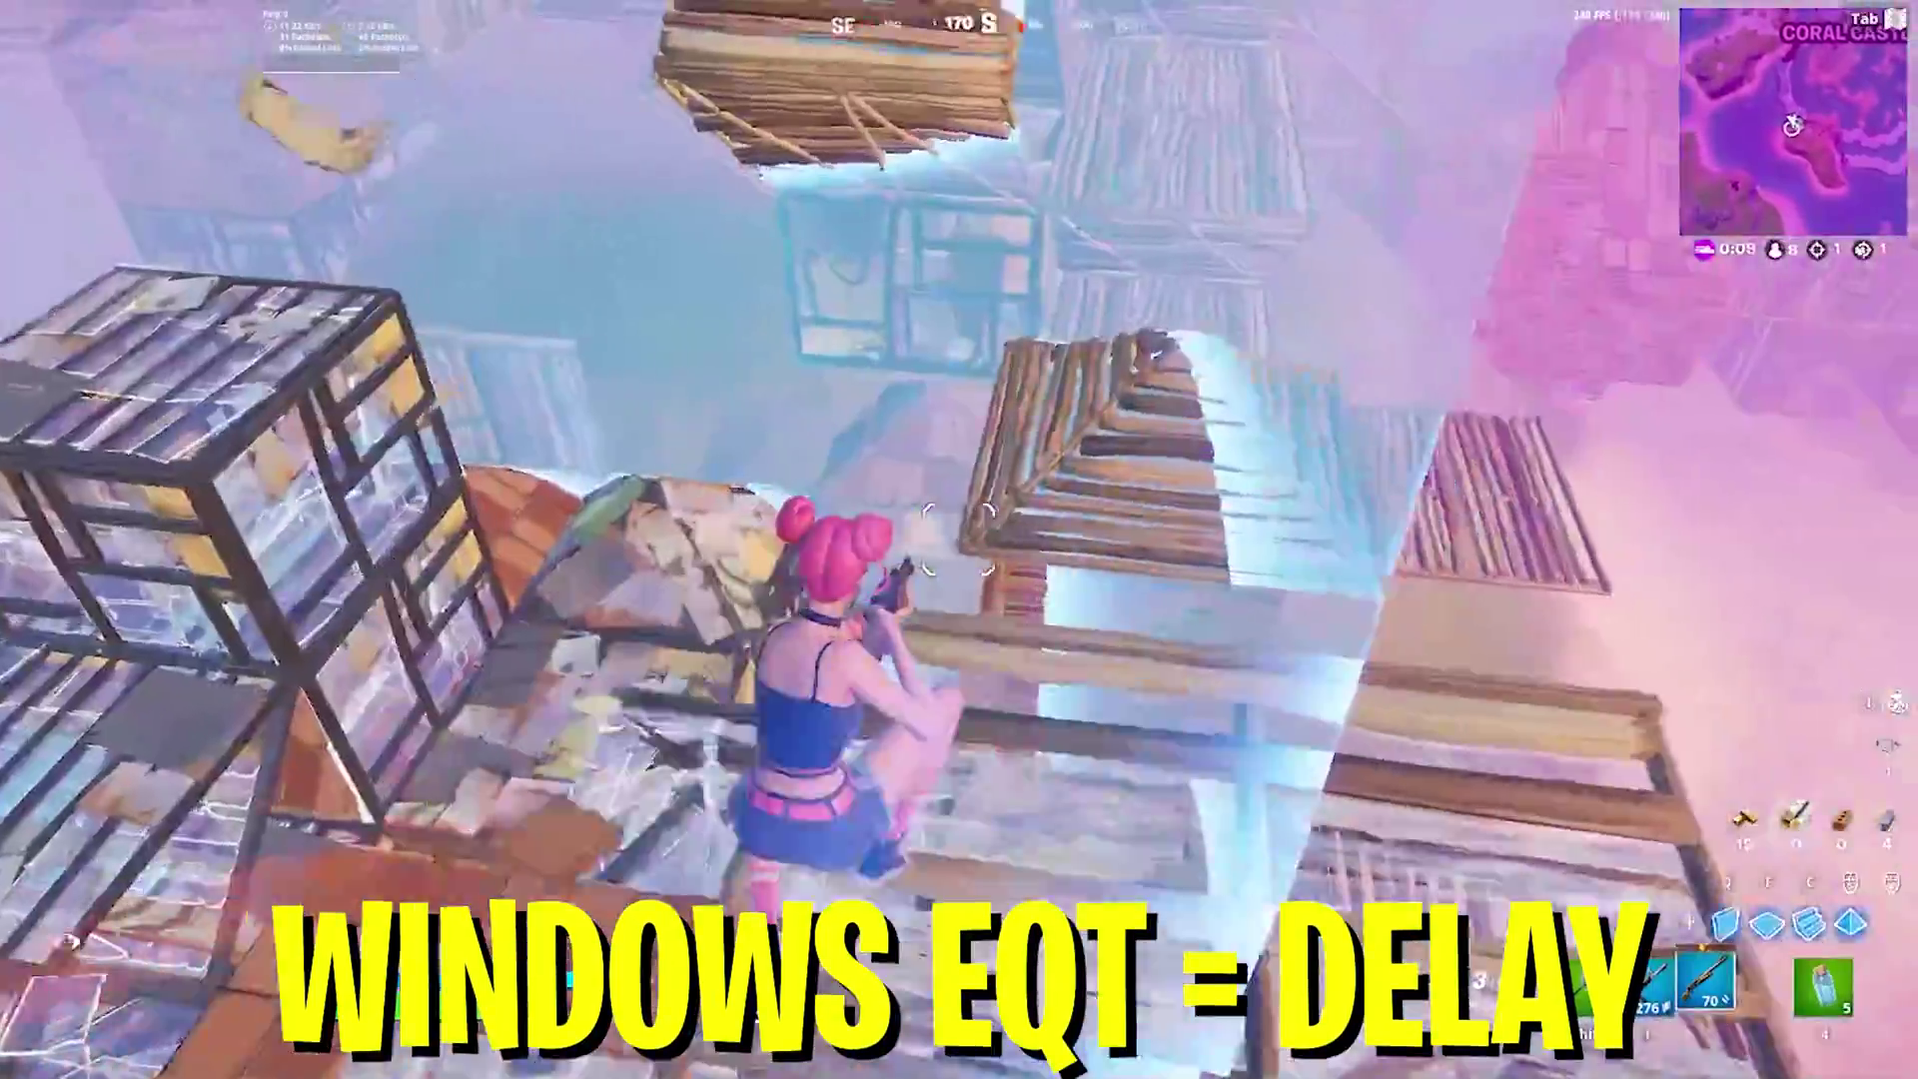
key(w)
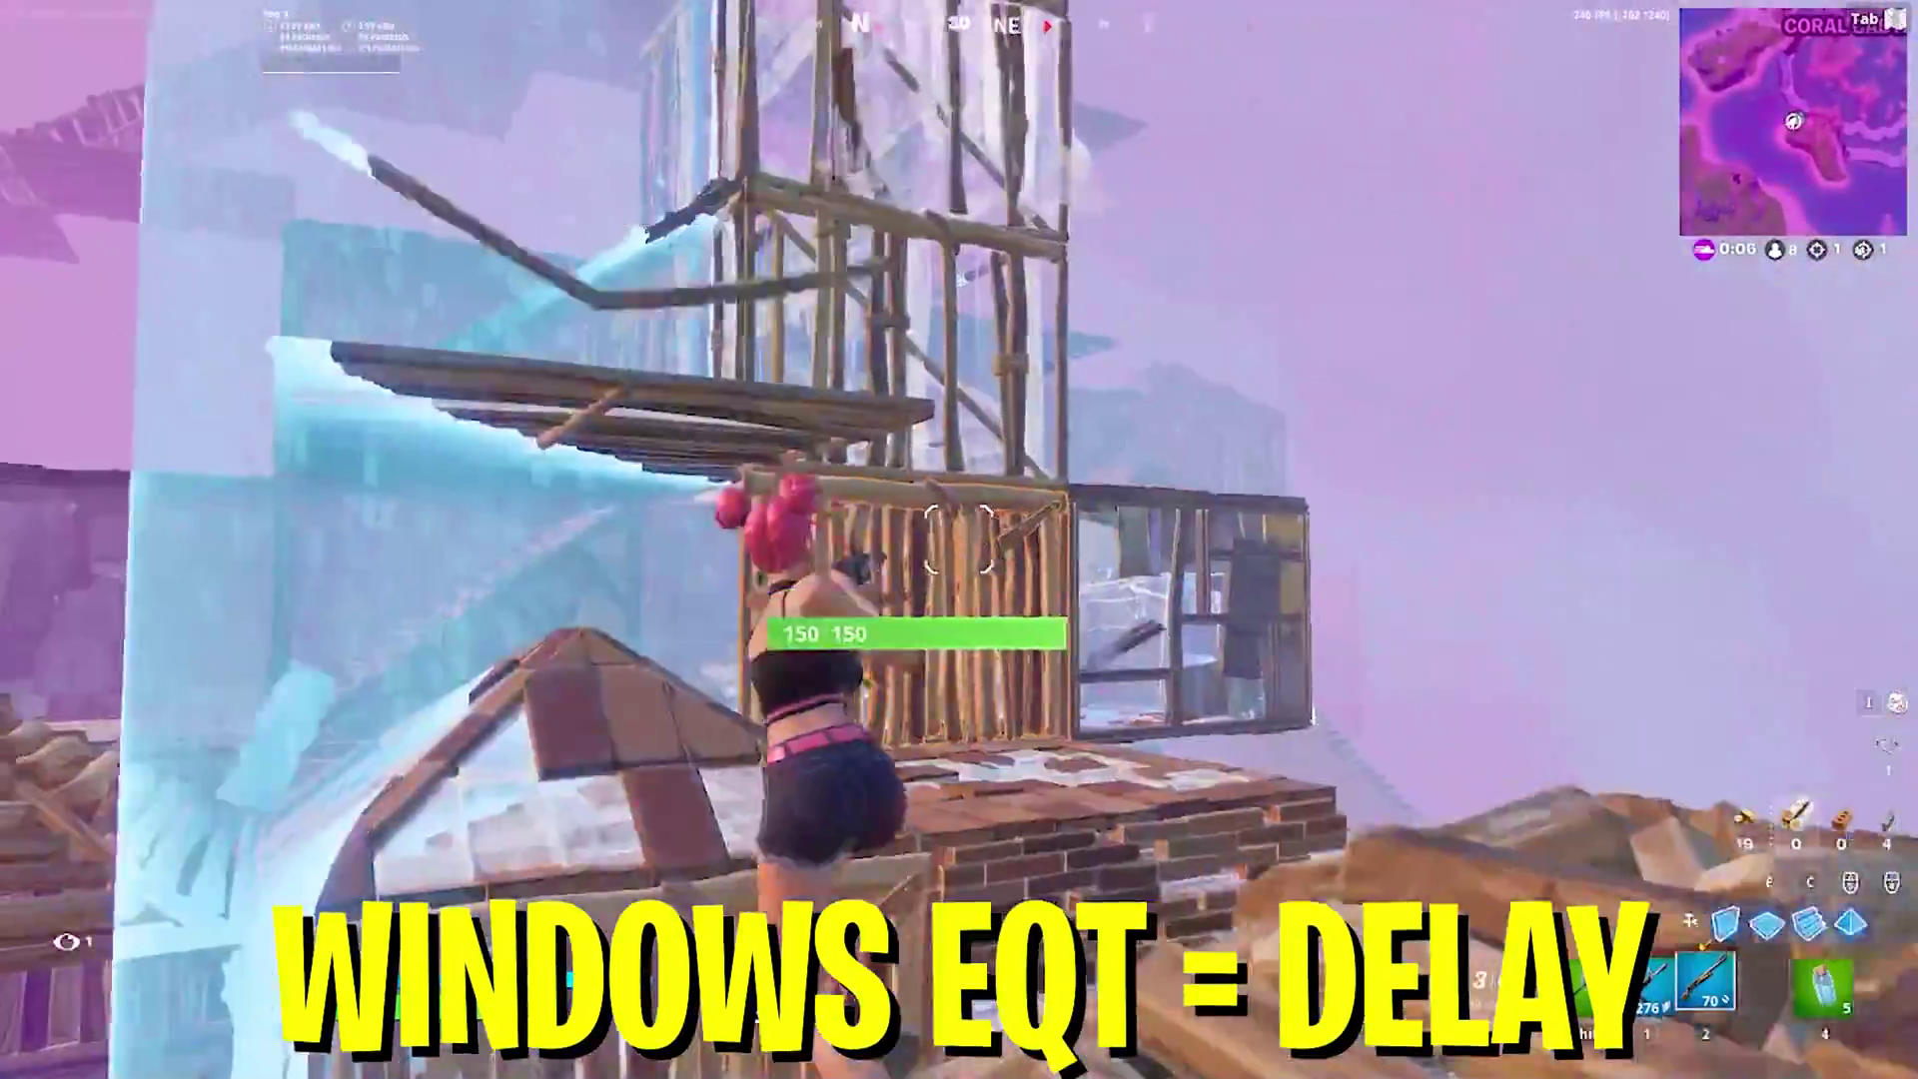
key(1)
click(959, 539)
key(2)
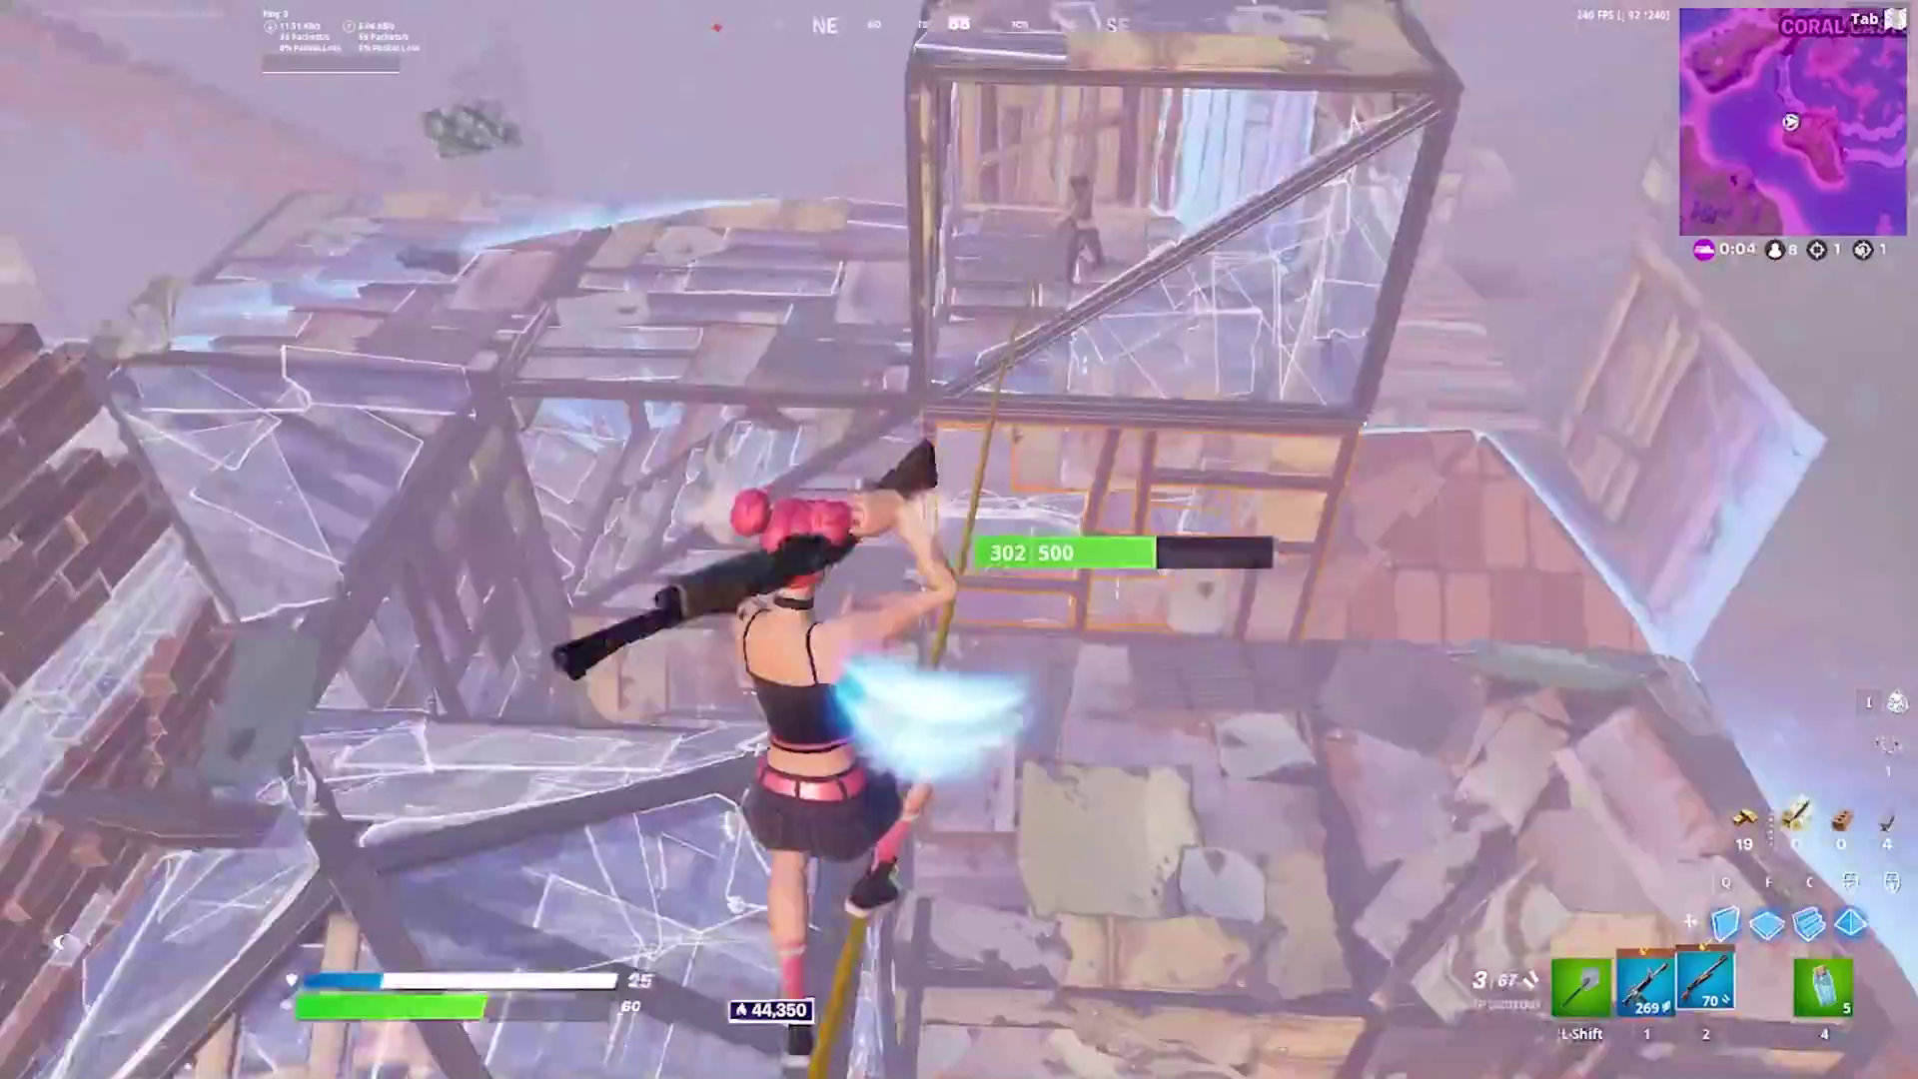
key(w)
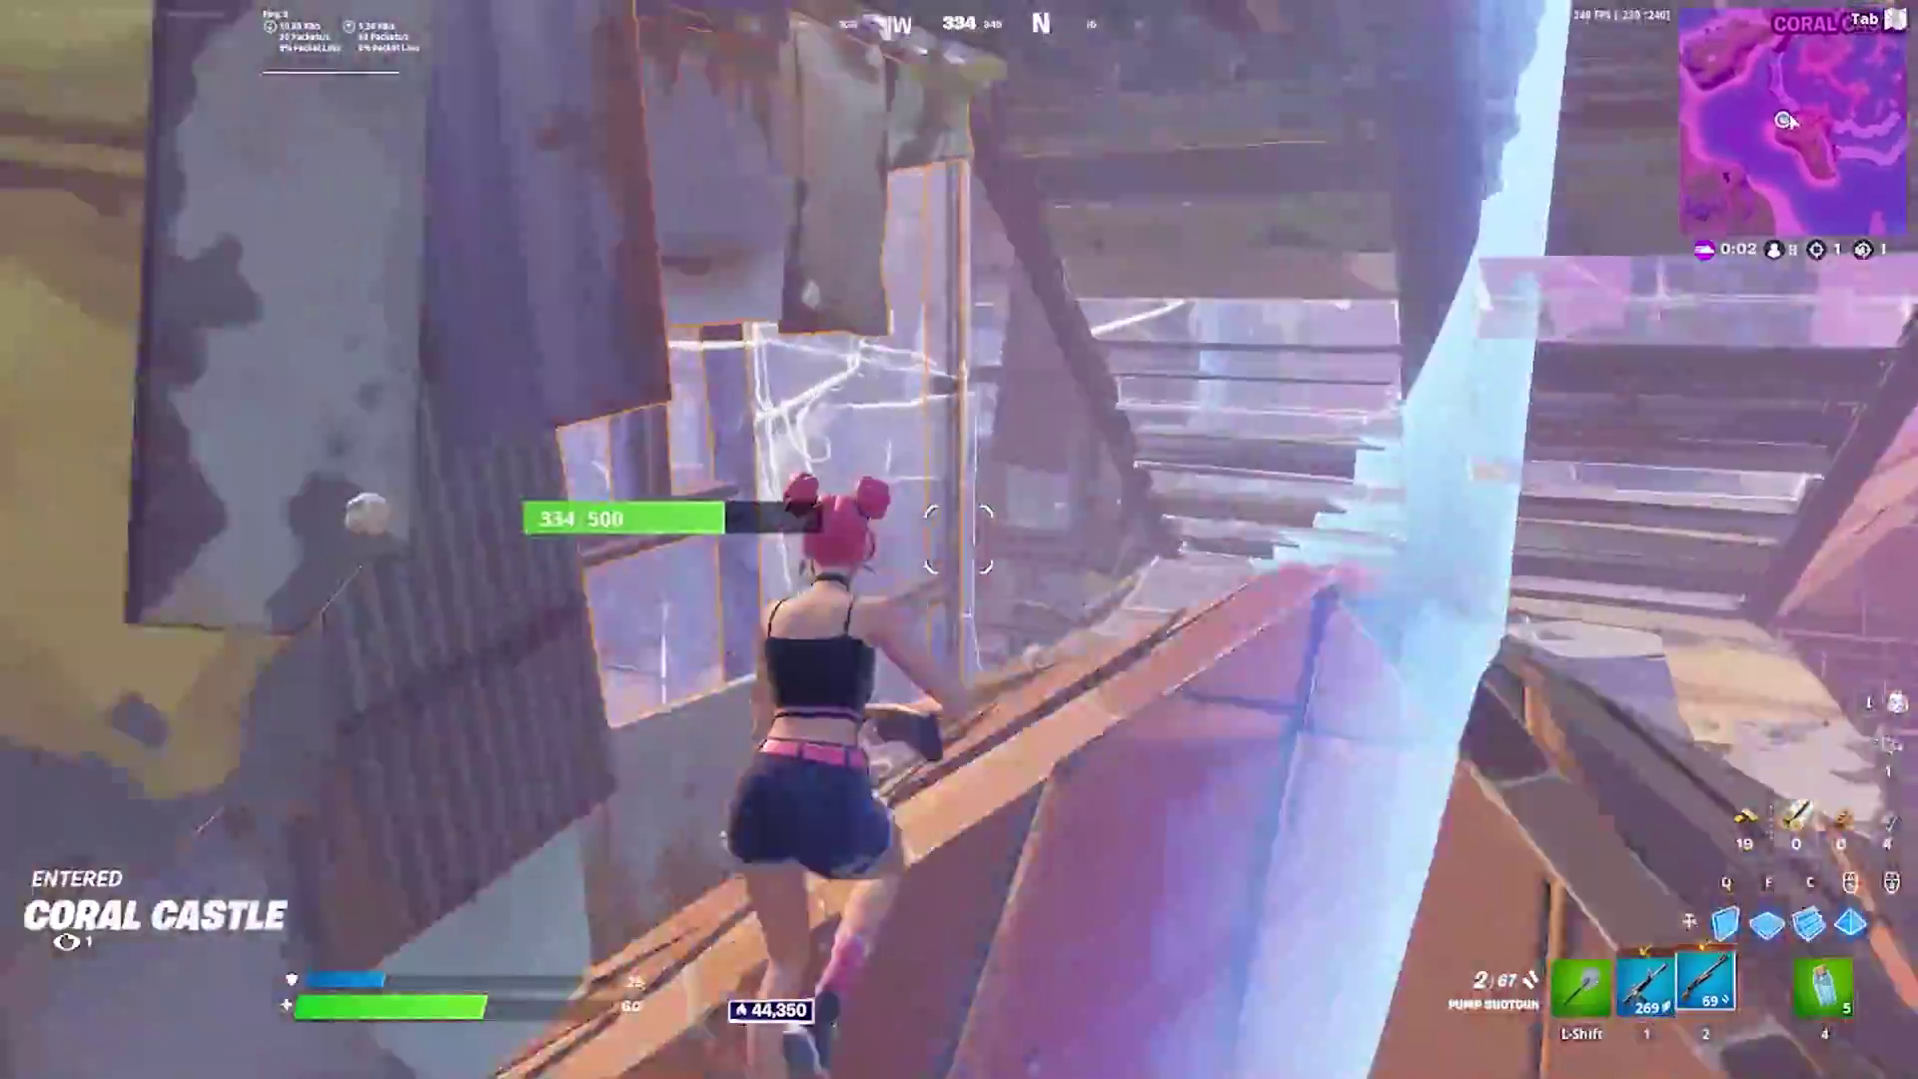
key(w)
key(space)
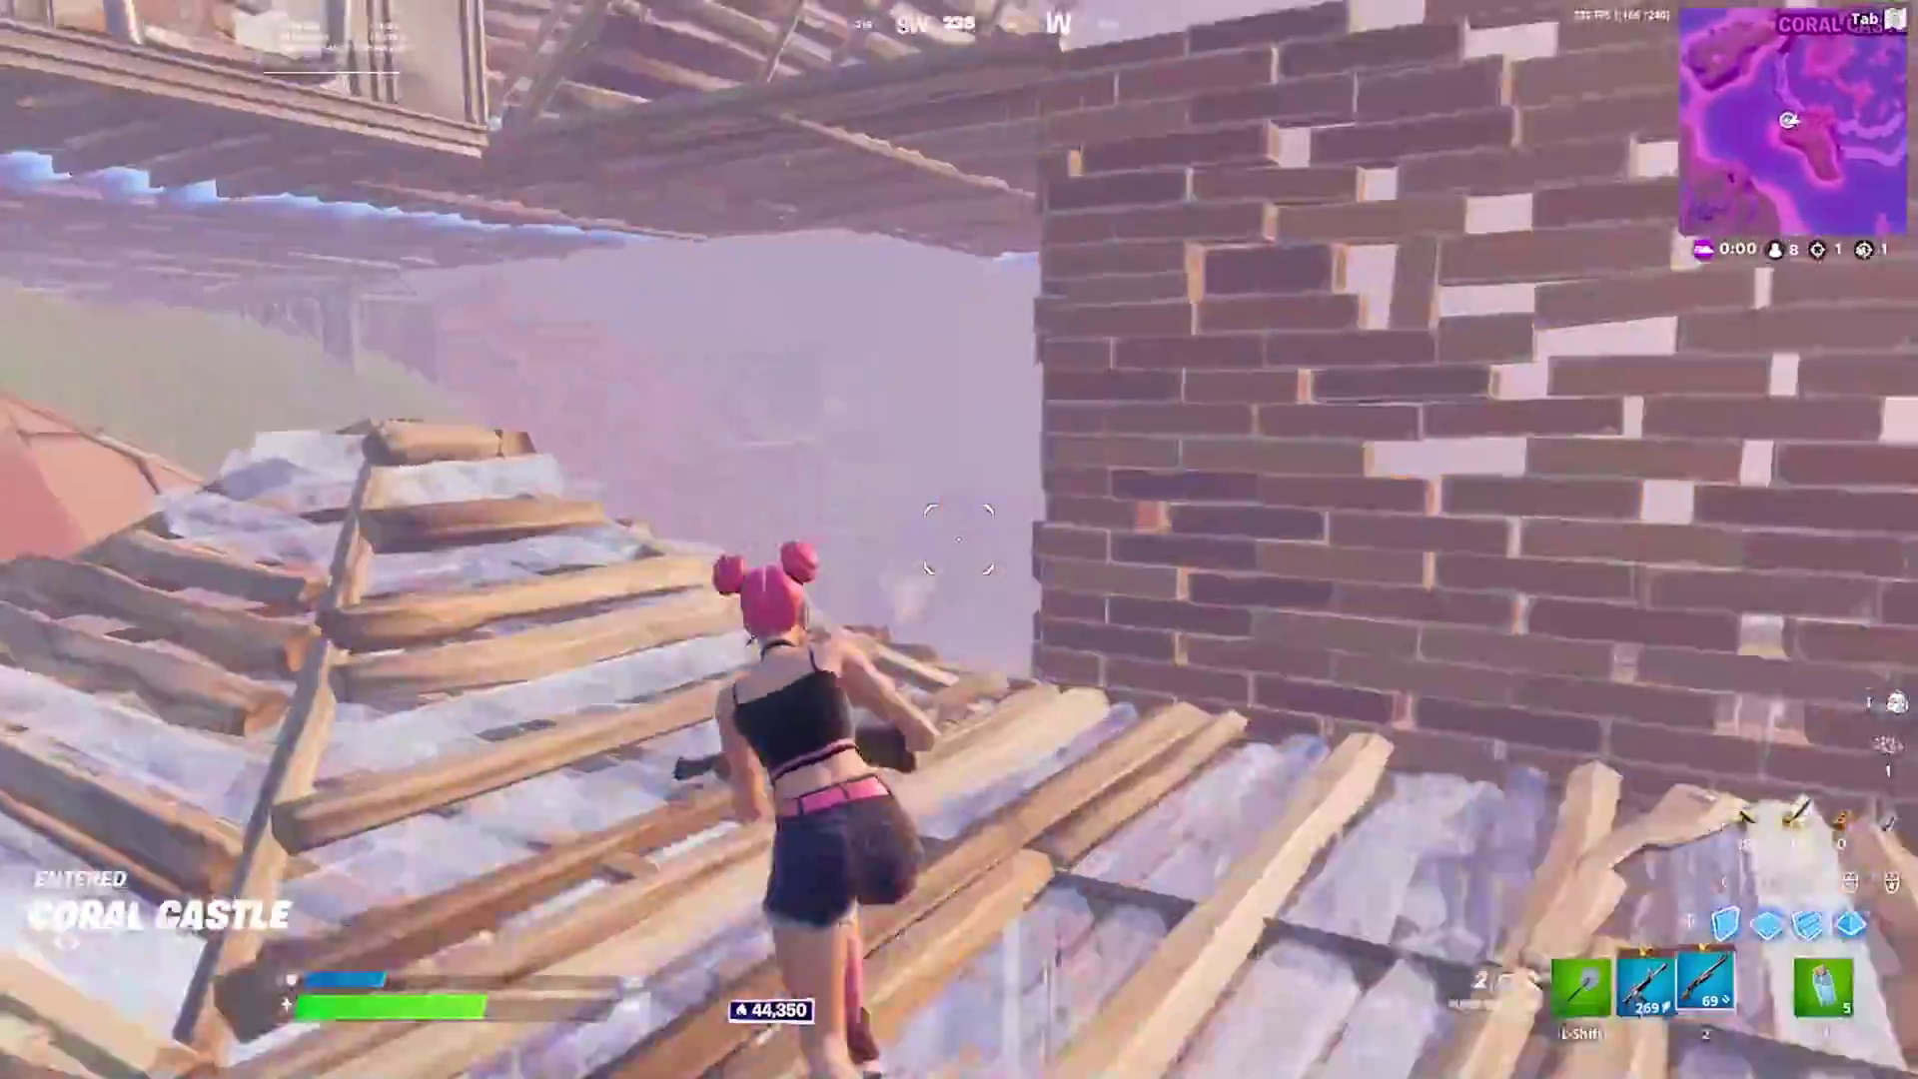
key(w)
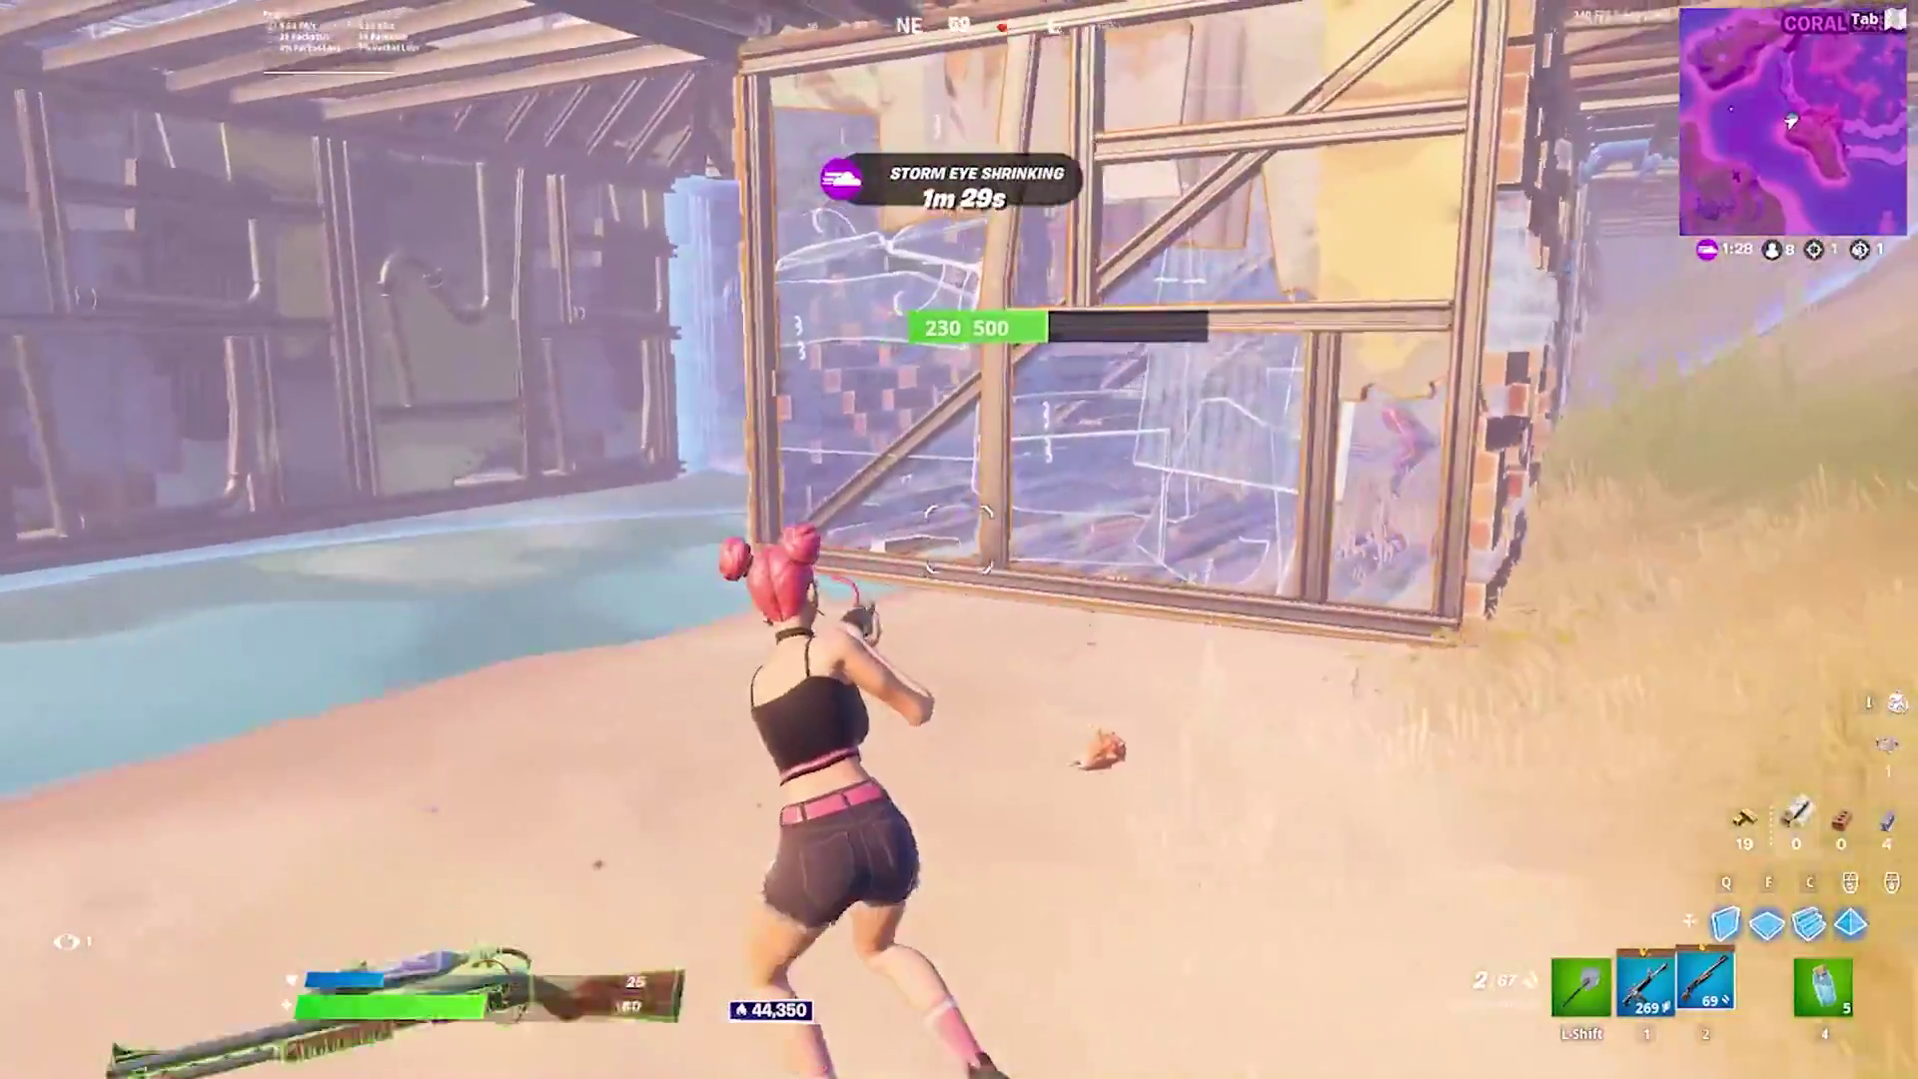
key(w)
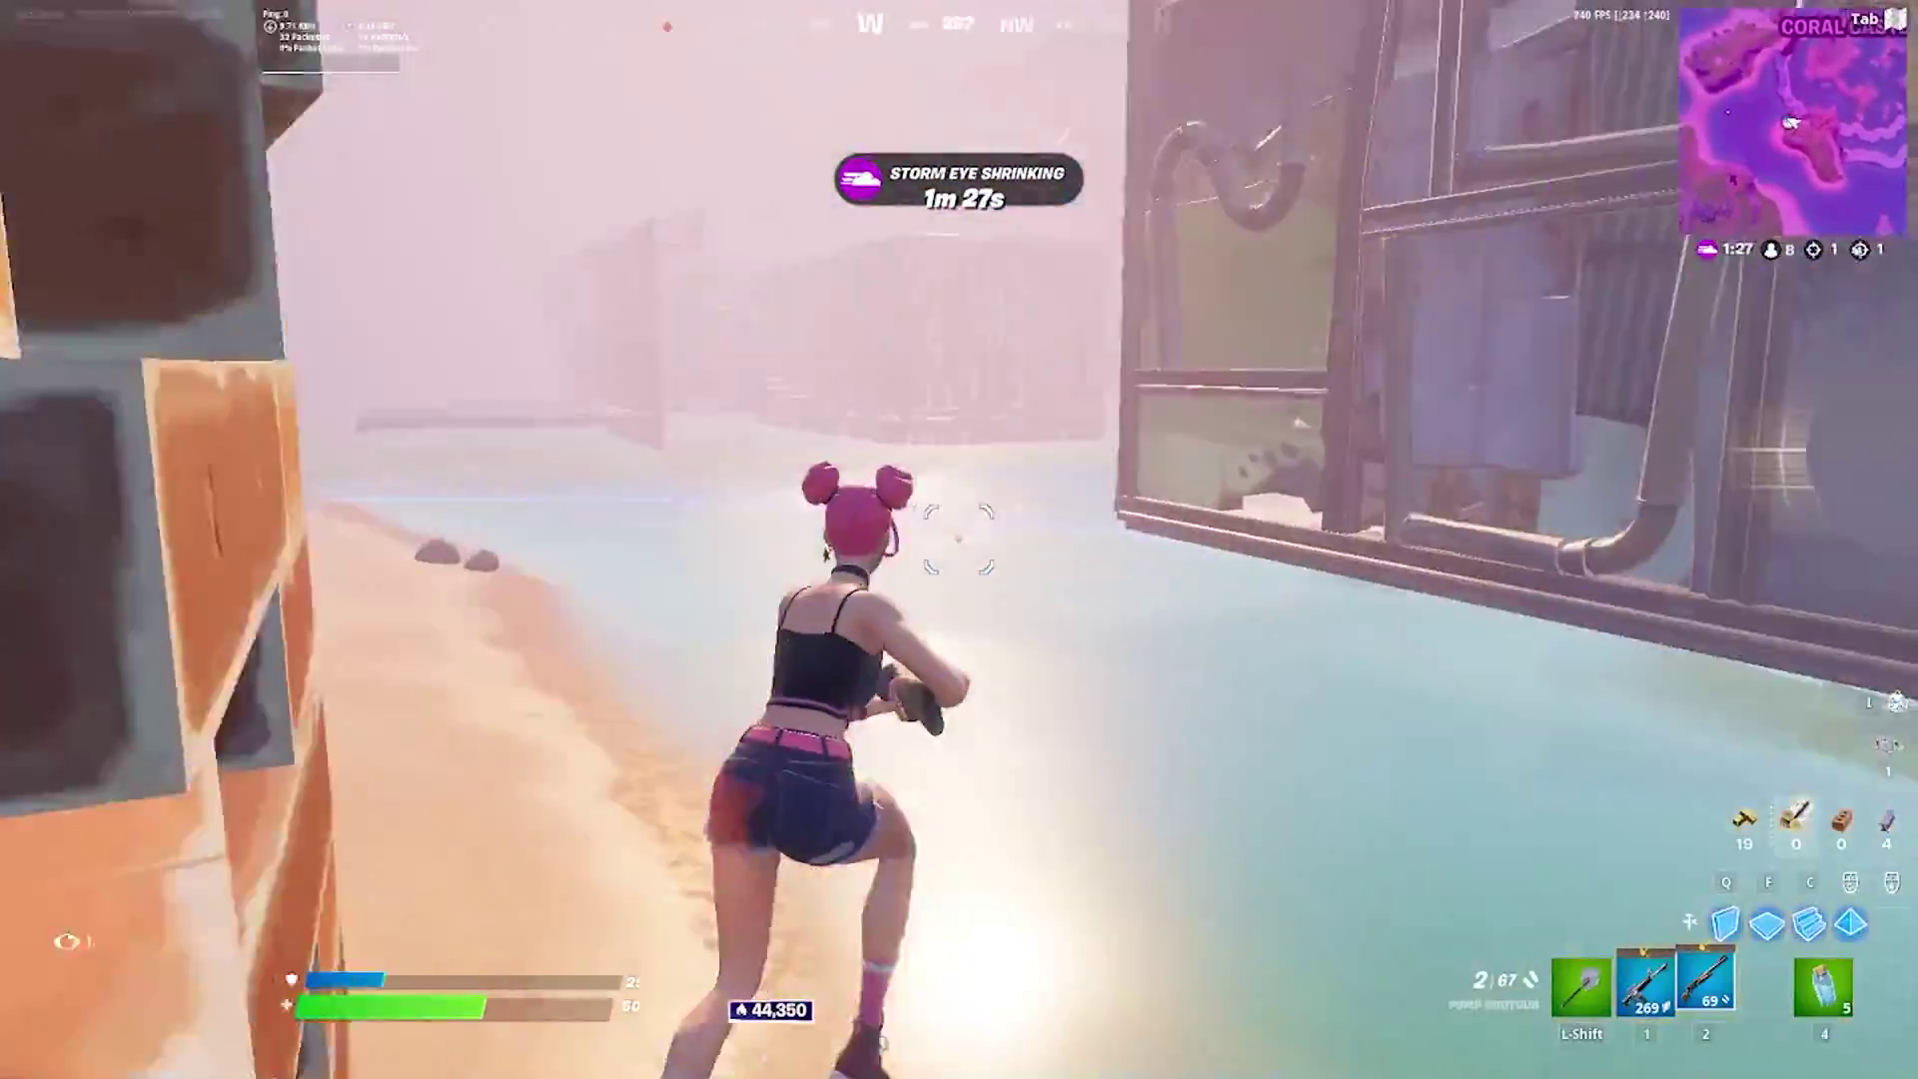
key(w)
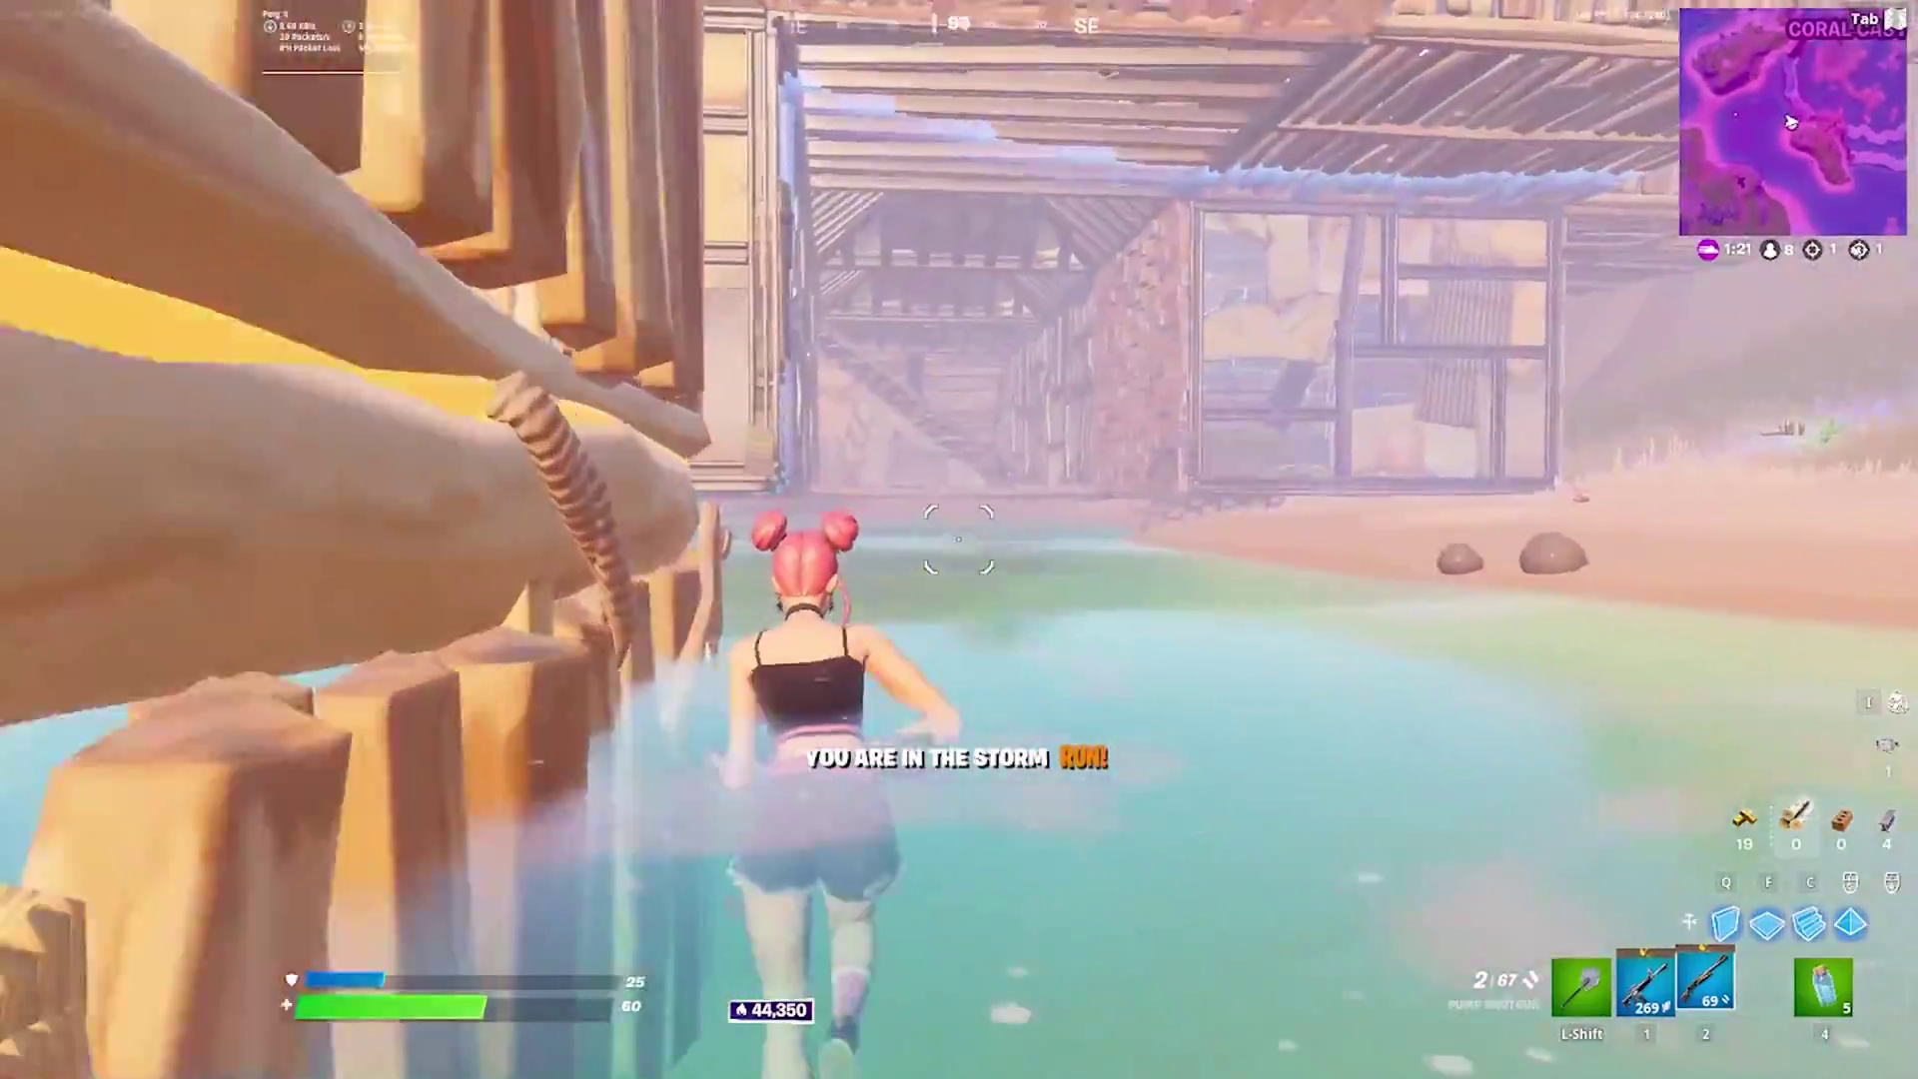
key(w)
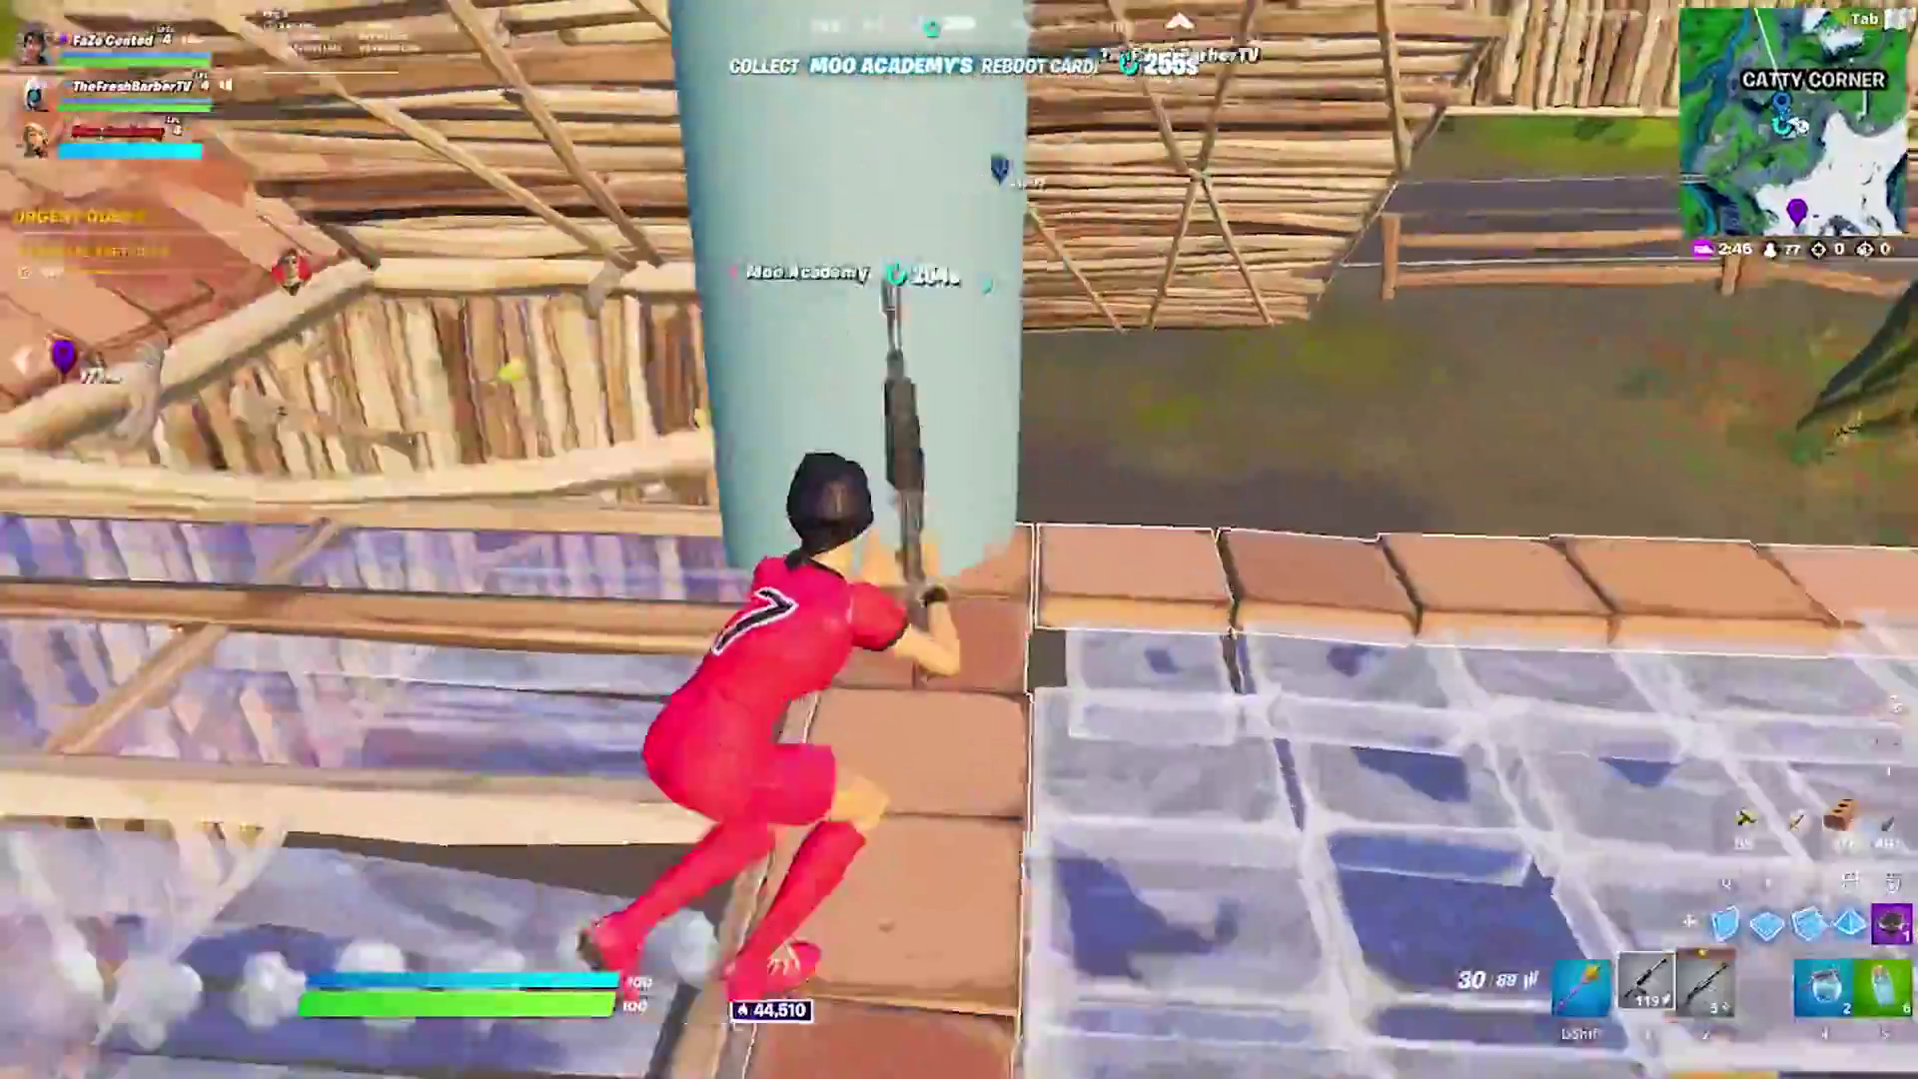
key(d)
key(f)
click(959, 539)
key(w)
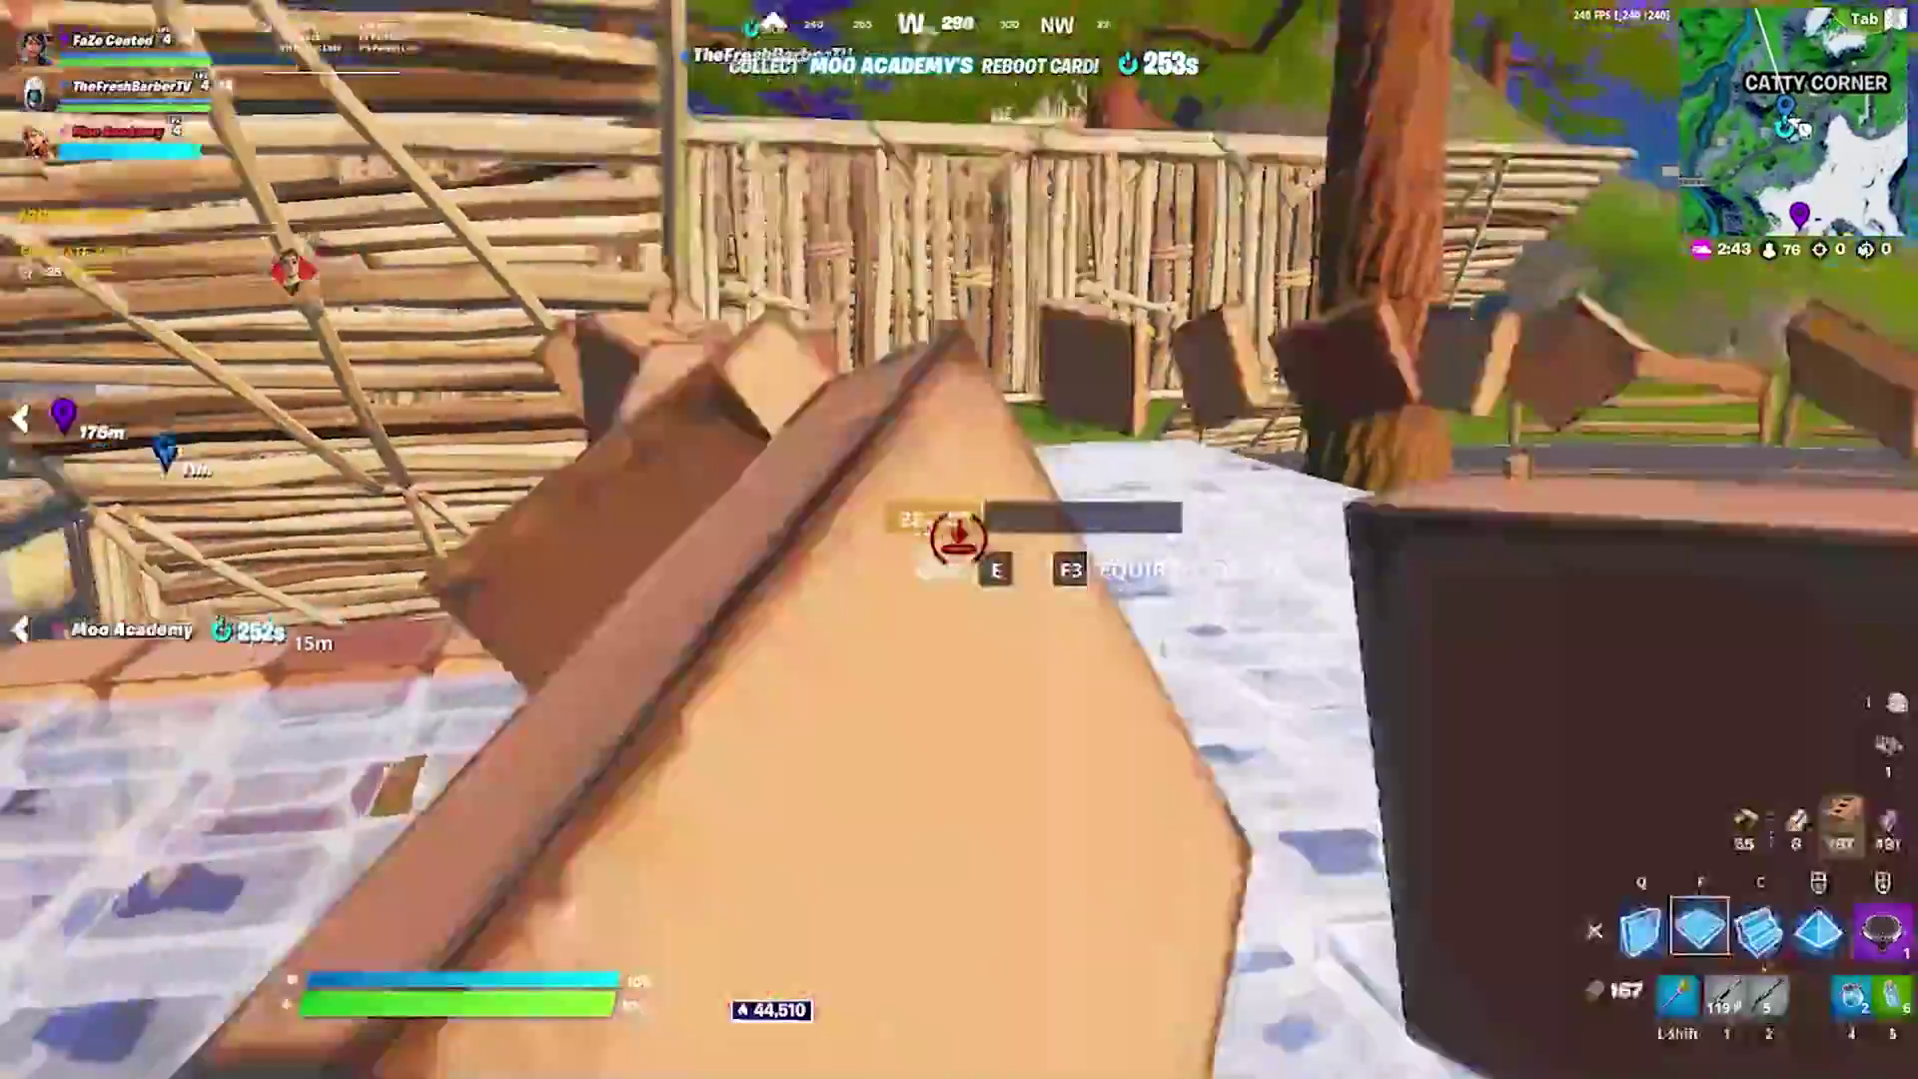
key(w)
key(q)
right_click(959, 540)
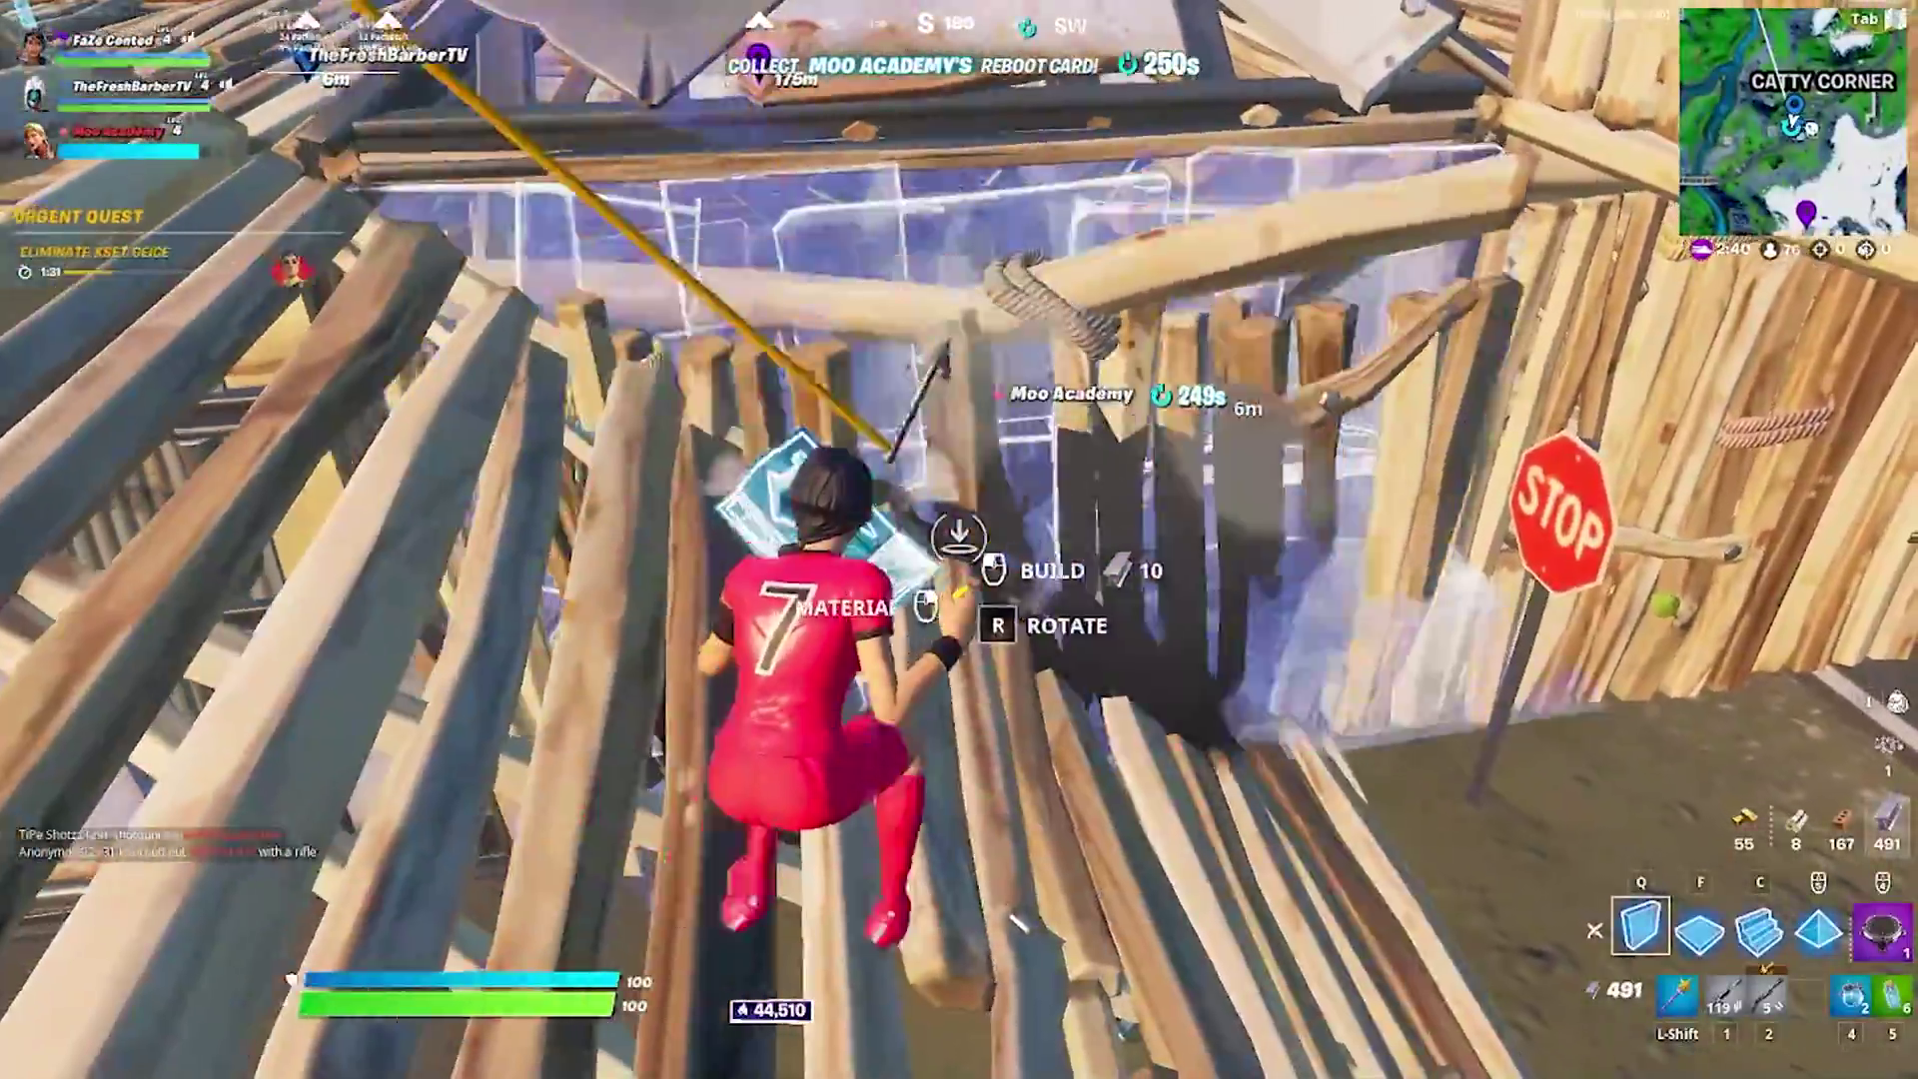
click(959, 539)
key(d)
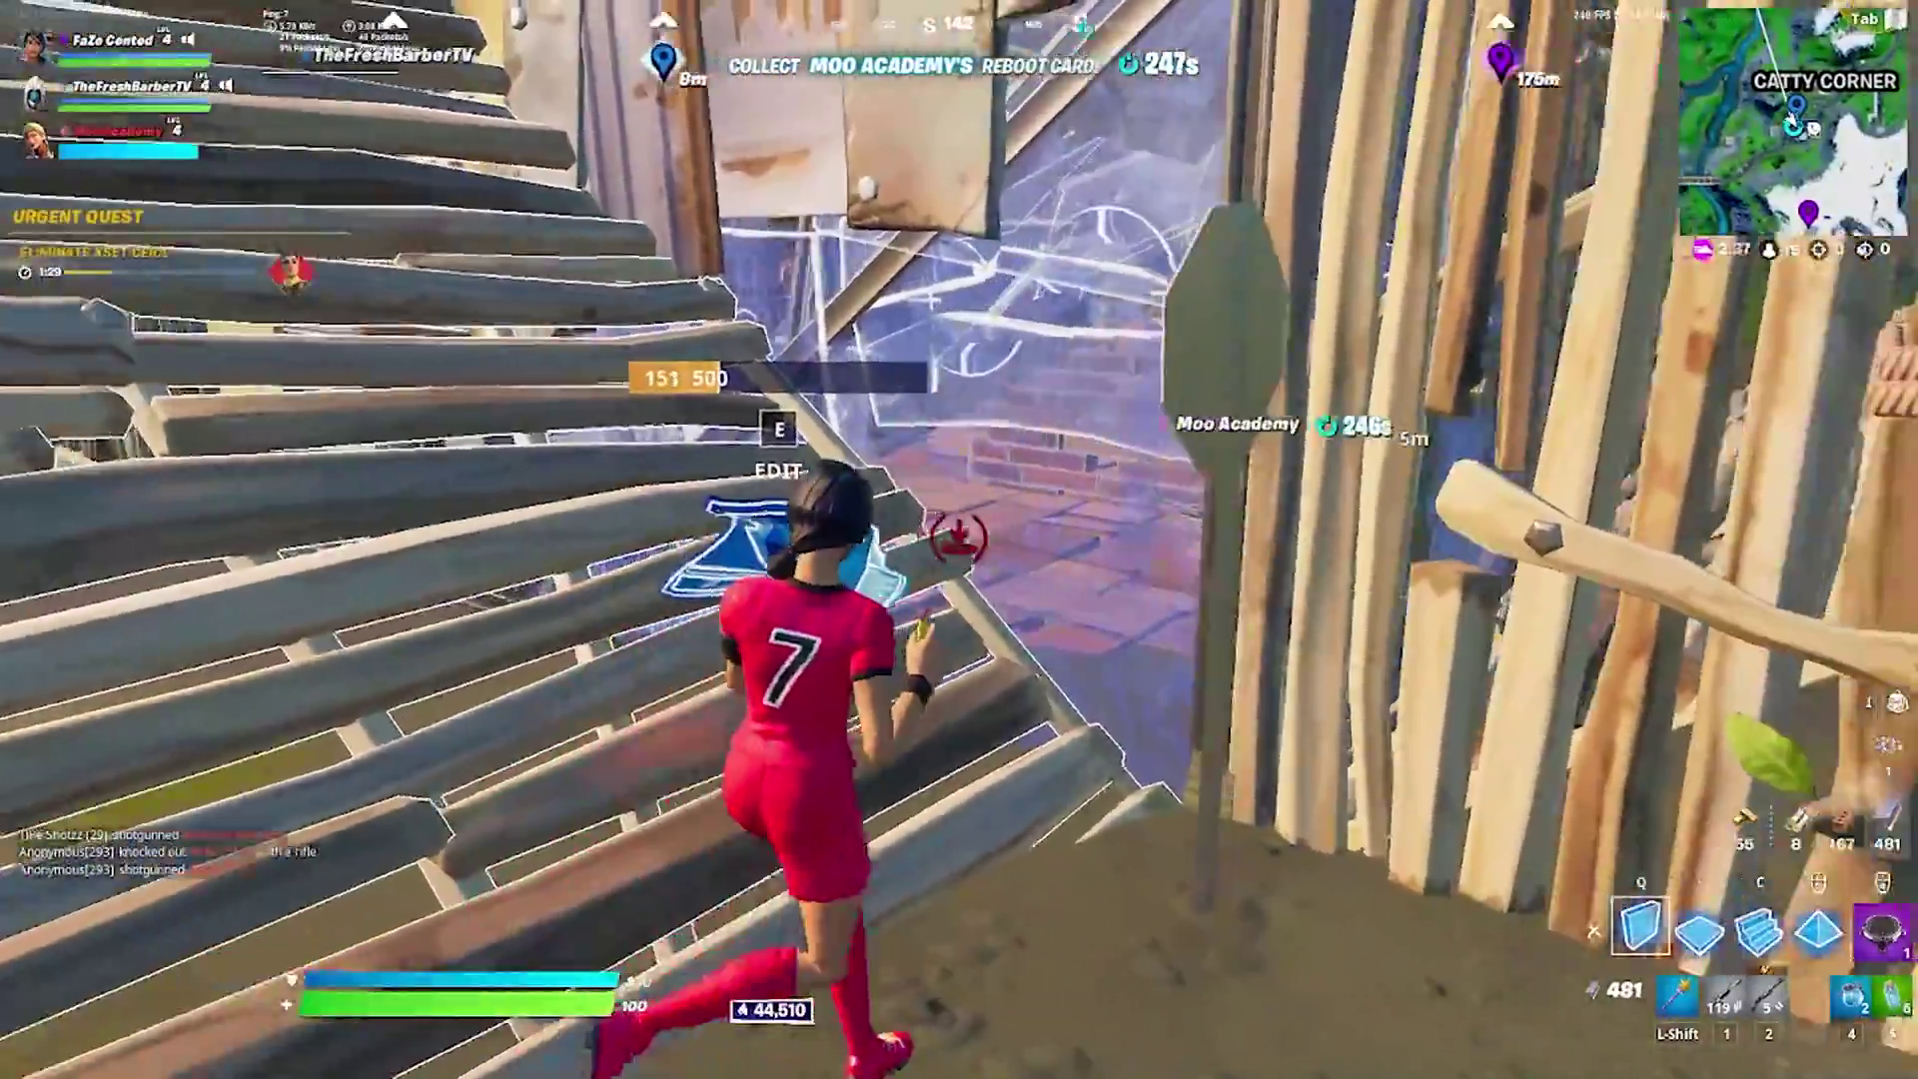
key(1)
click(959, 540)
click(960, 540)
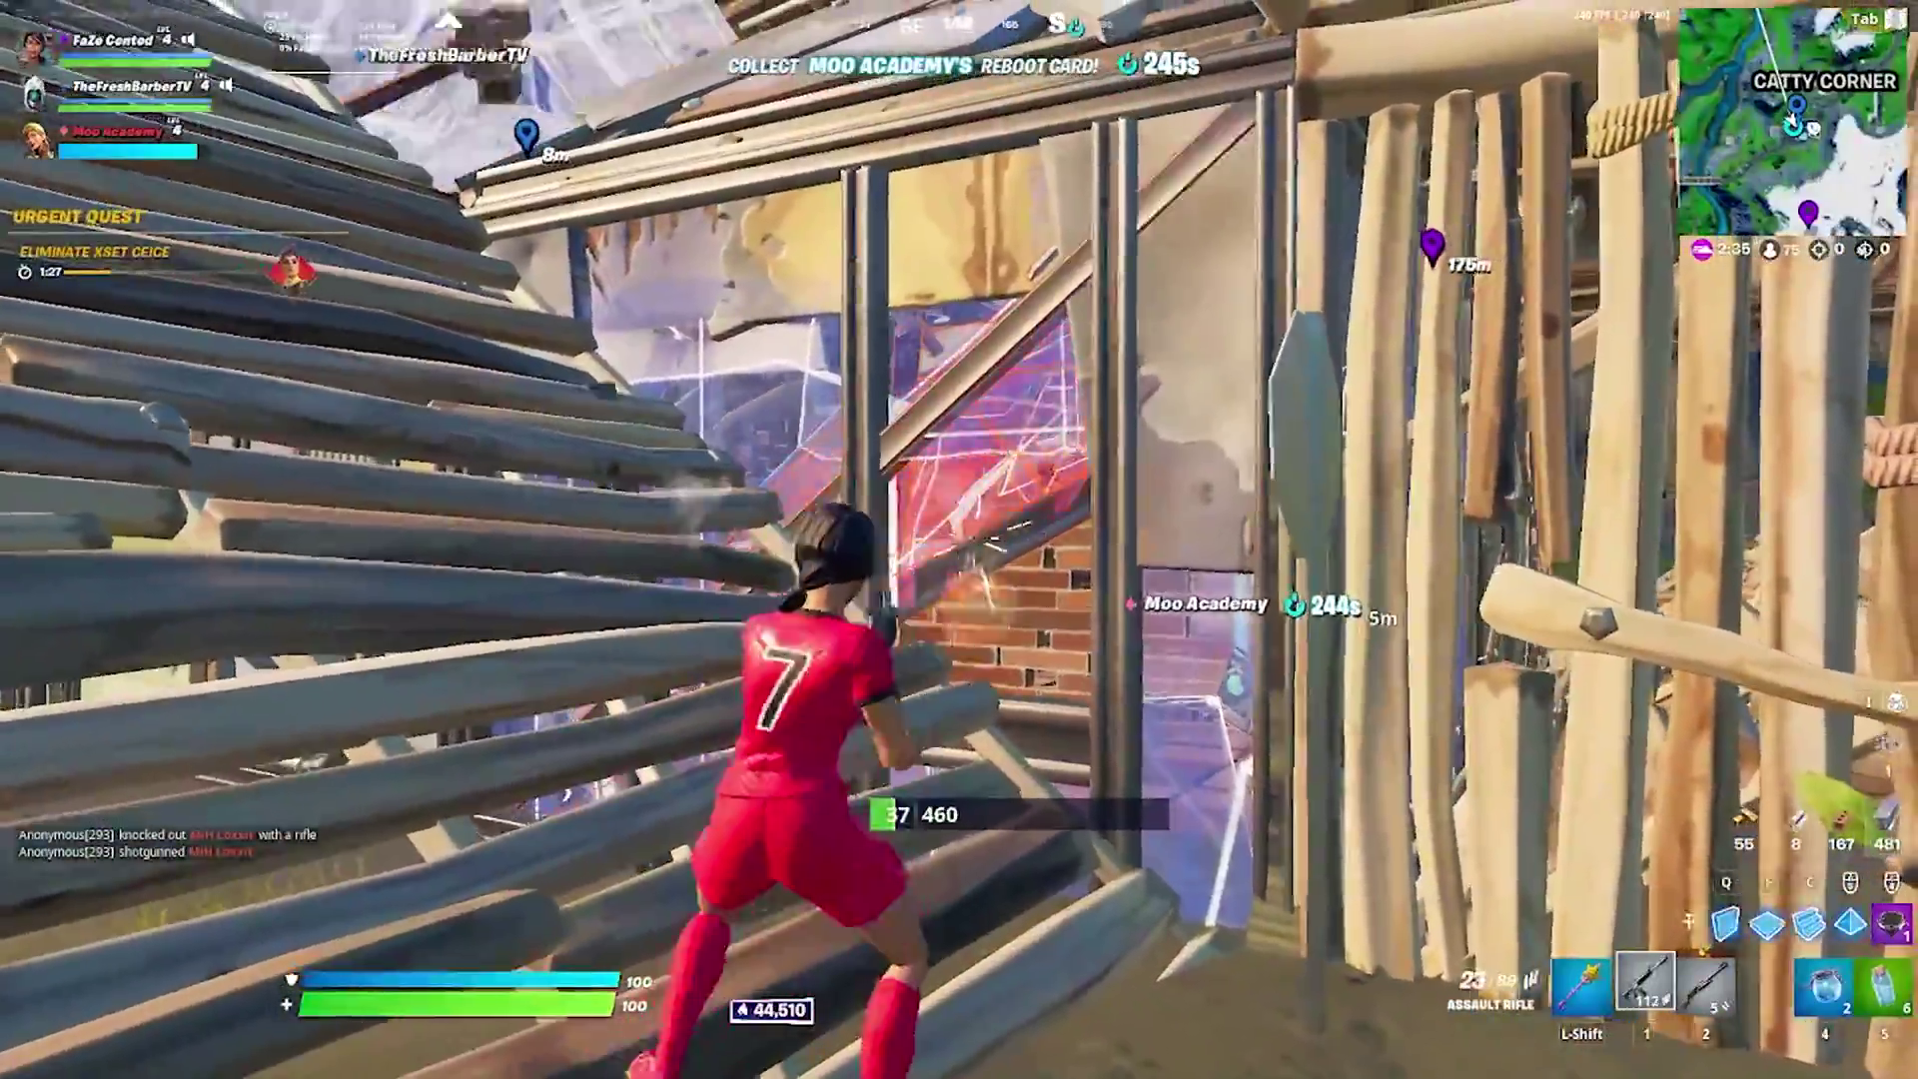
key(shift)
click(959, 539)
key(q)
click(959, 539)
key(e)
click(959, 540)
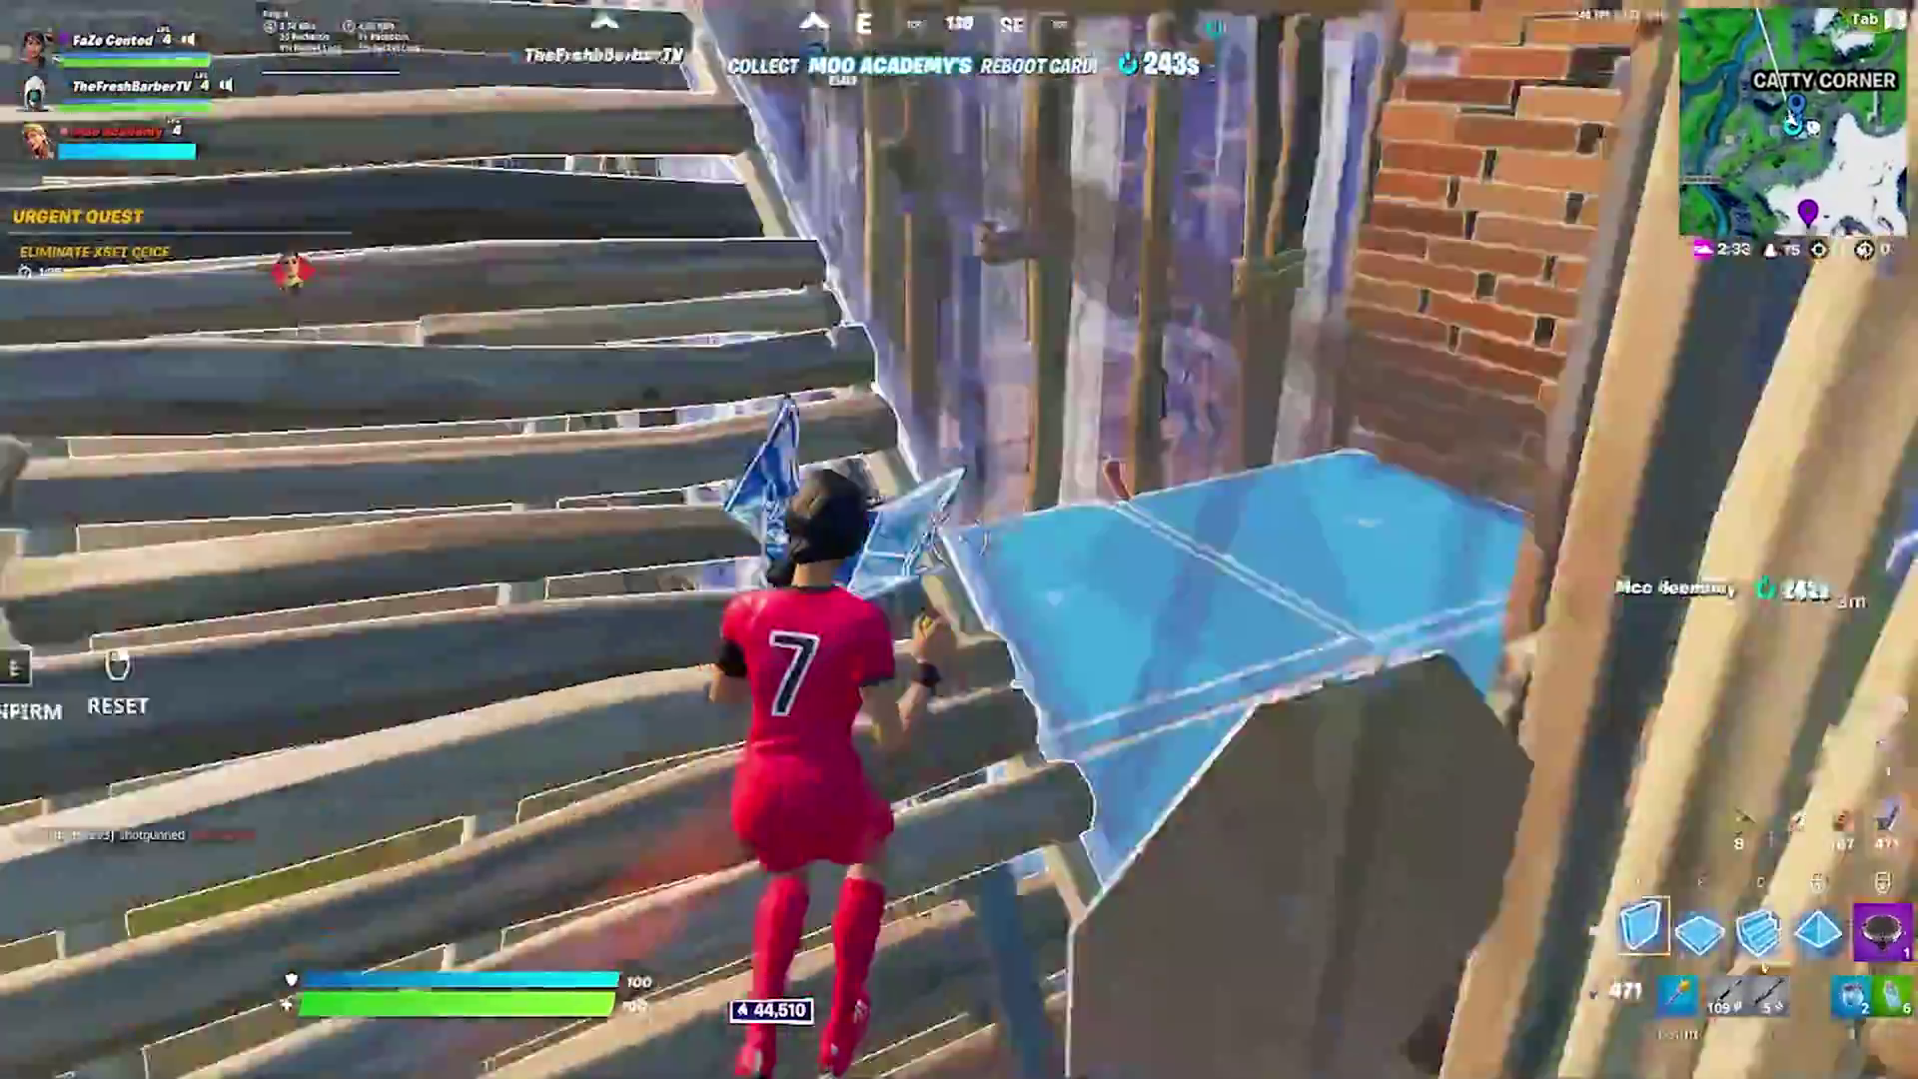
key(w)
middle_click(959, 539)
key(w)
key(shift)
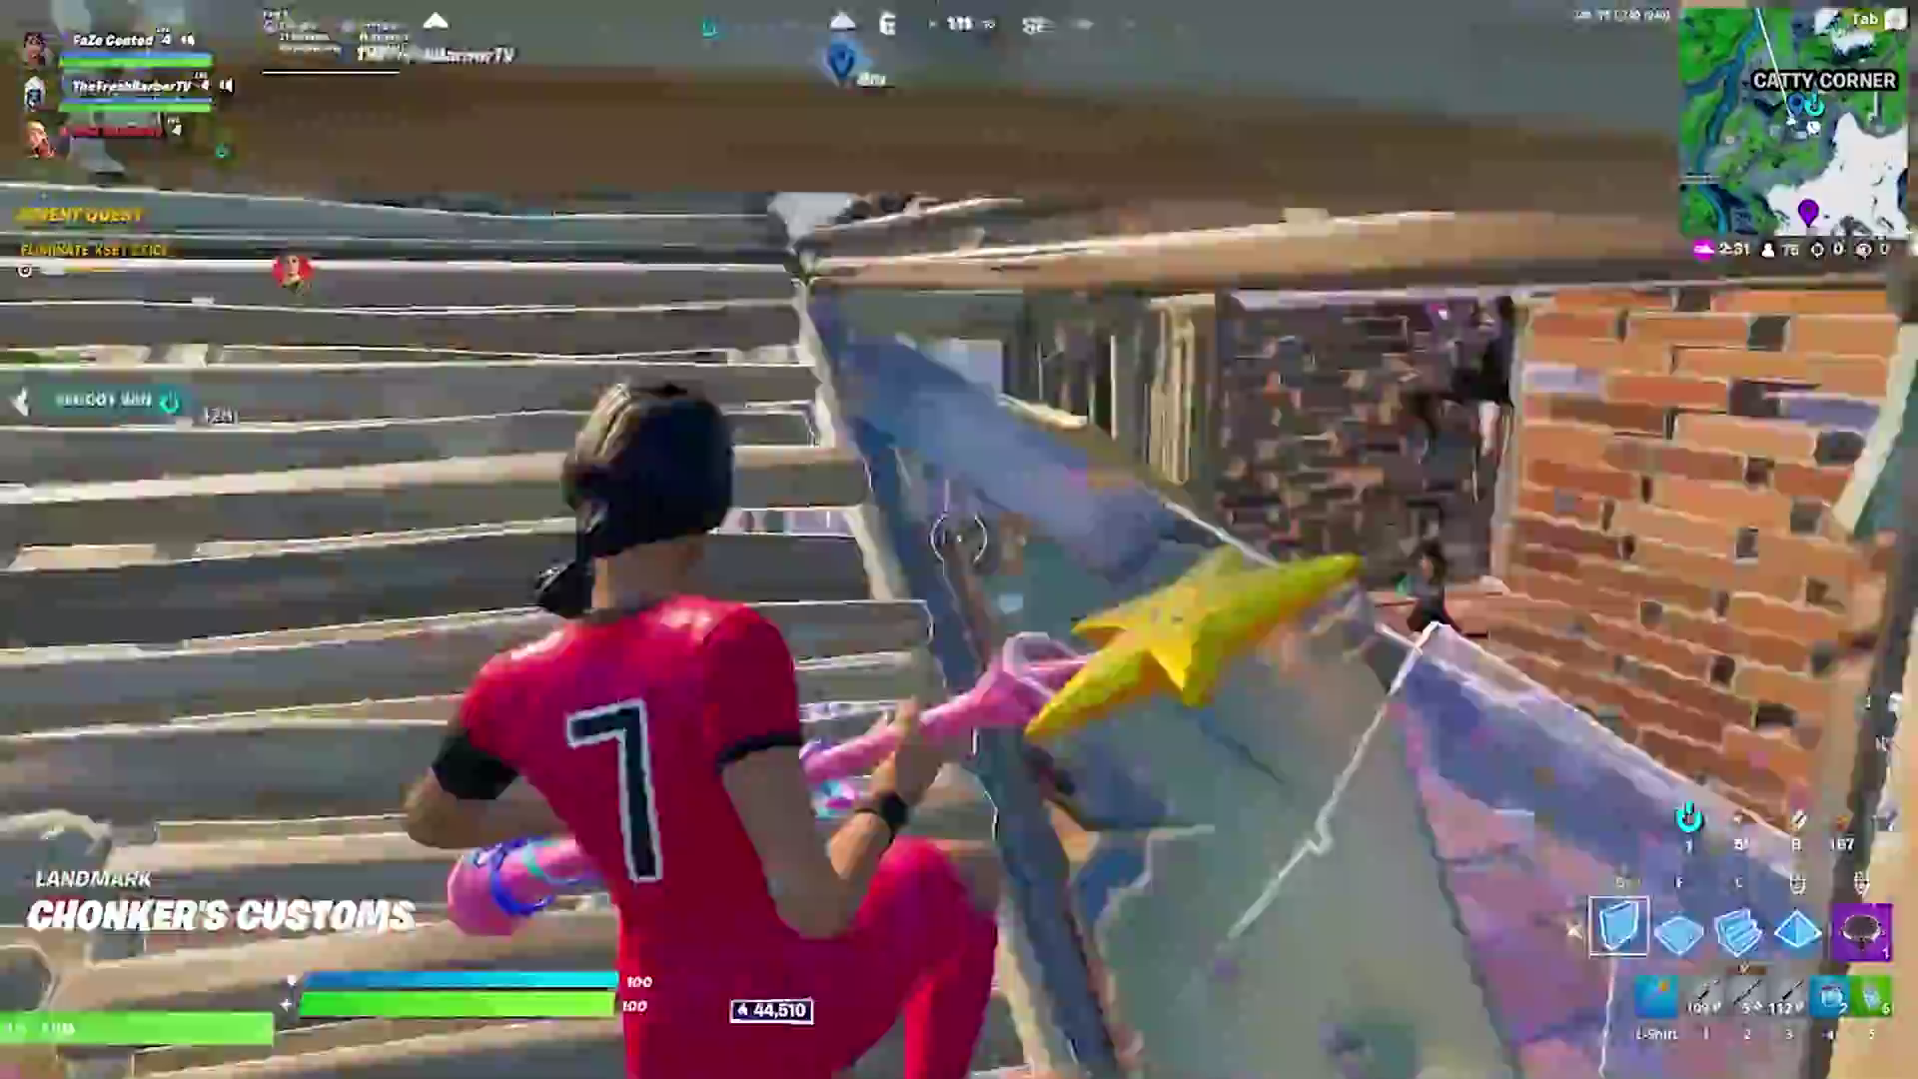
key(q)
key(e)
click(959, 539)
key(w)
click(959, 539)
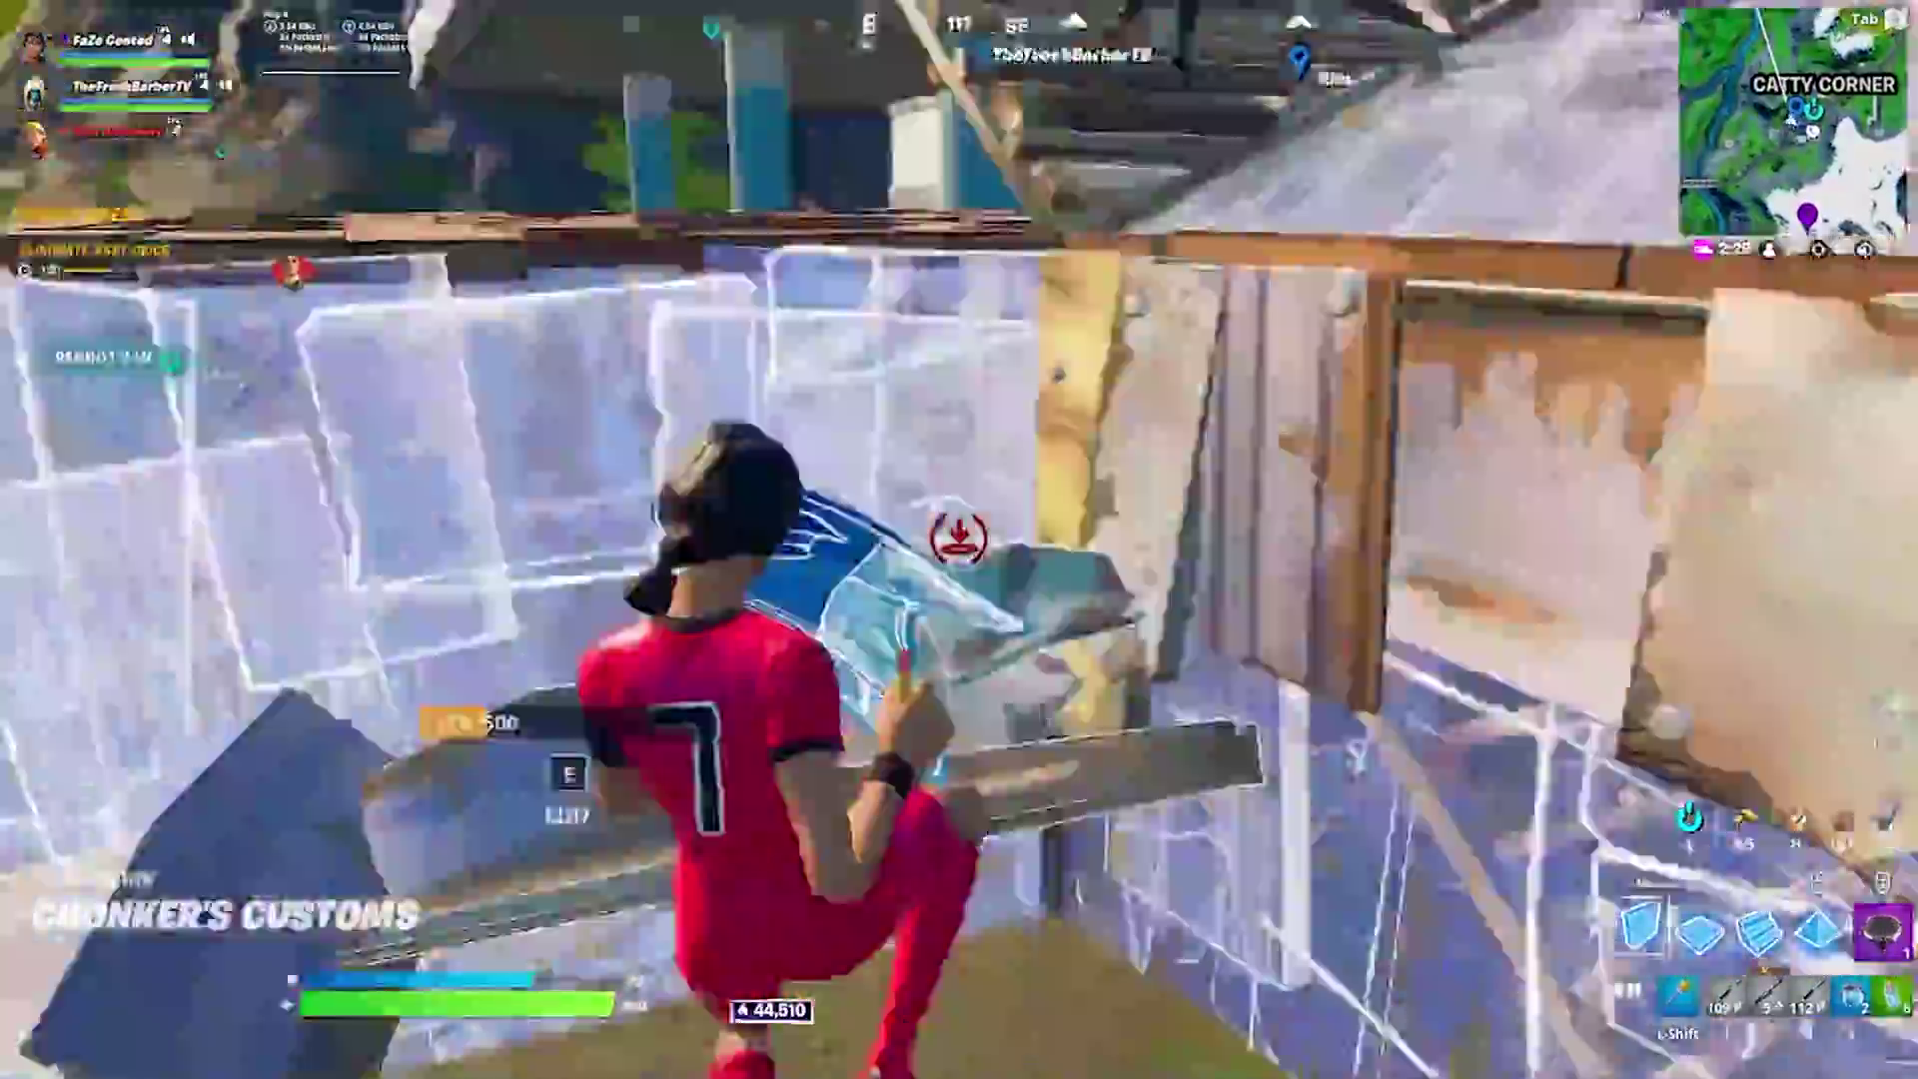
key(e)
click(959, 539)
key(c)
click(959, 540)
key(w)
click(959, 539)
key(v)
click(959, 540)
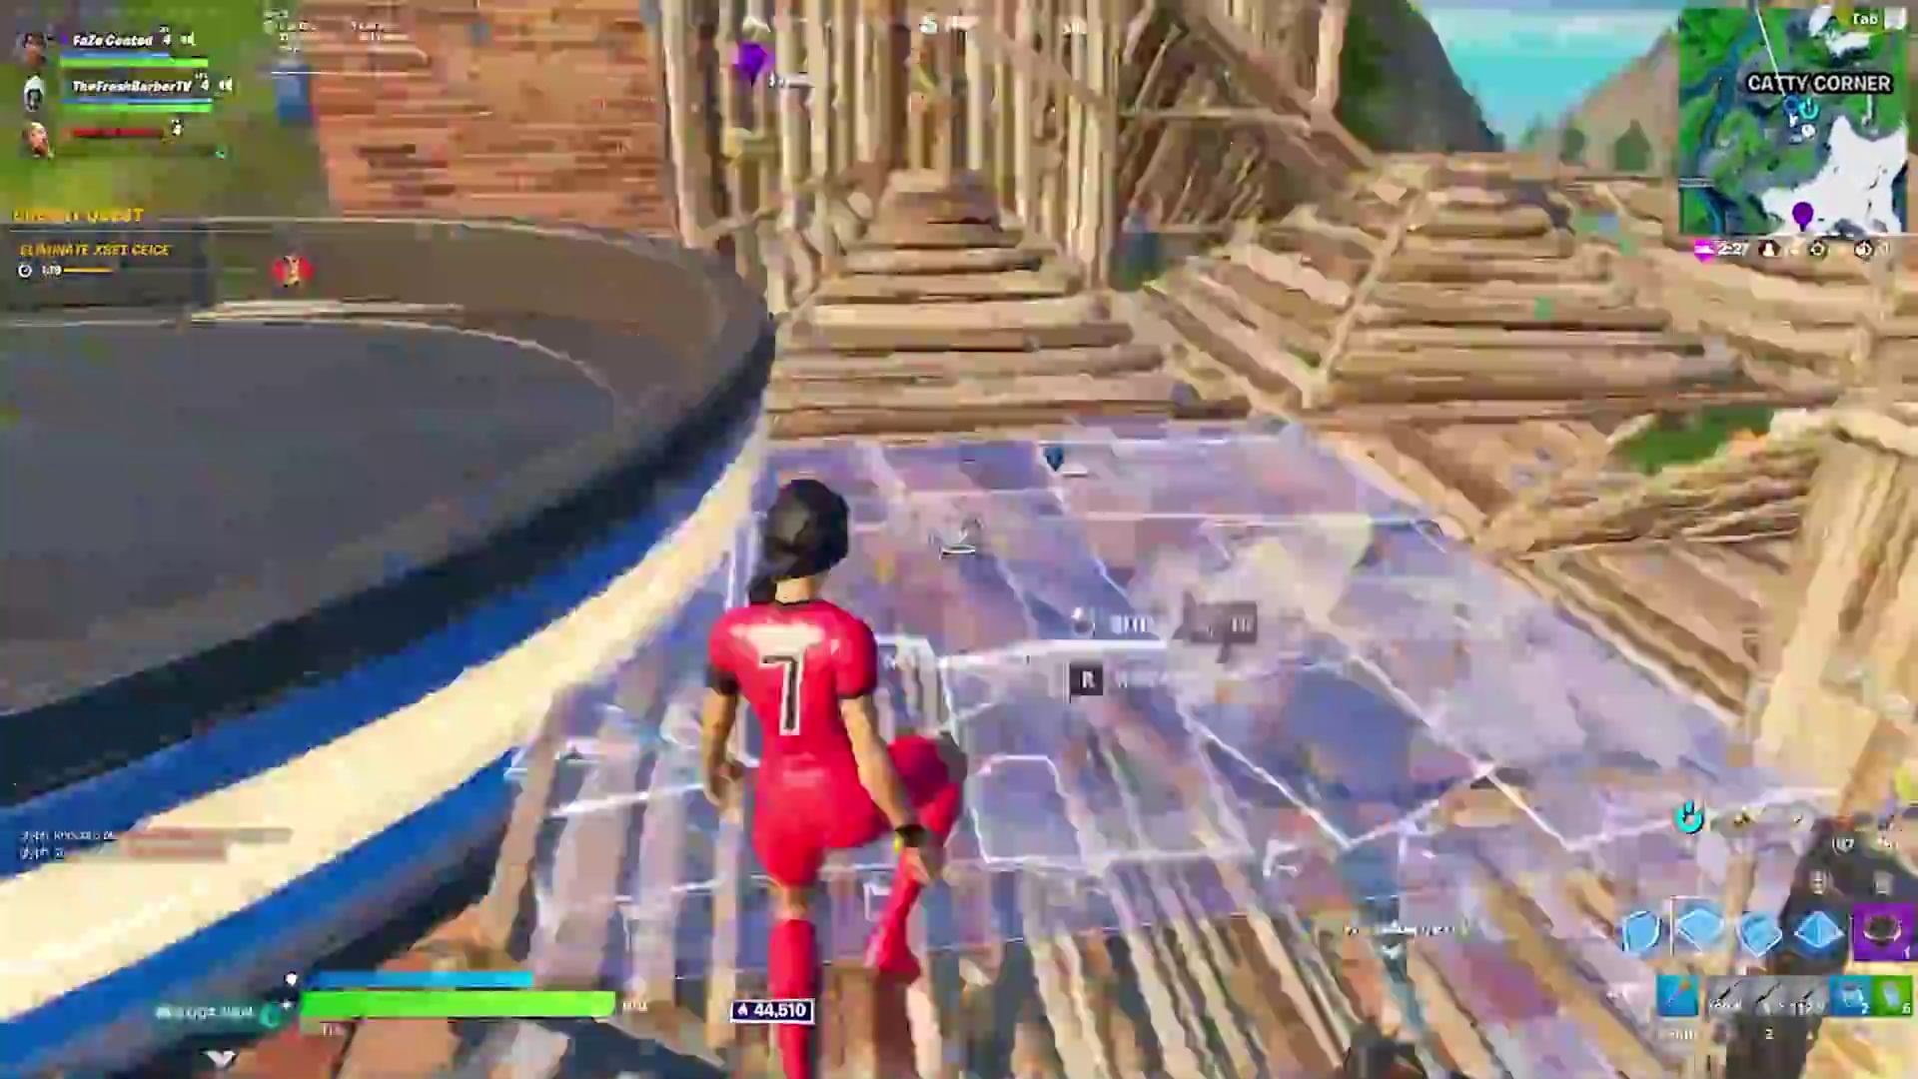
key(c)
click(959, 540)
key(v)
click(959, 539)
key(1)
click(959, 539)
click(959, 539)
key(v)
click(959, 540)
key(2)
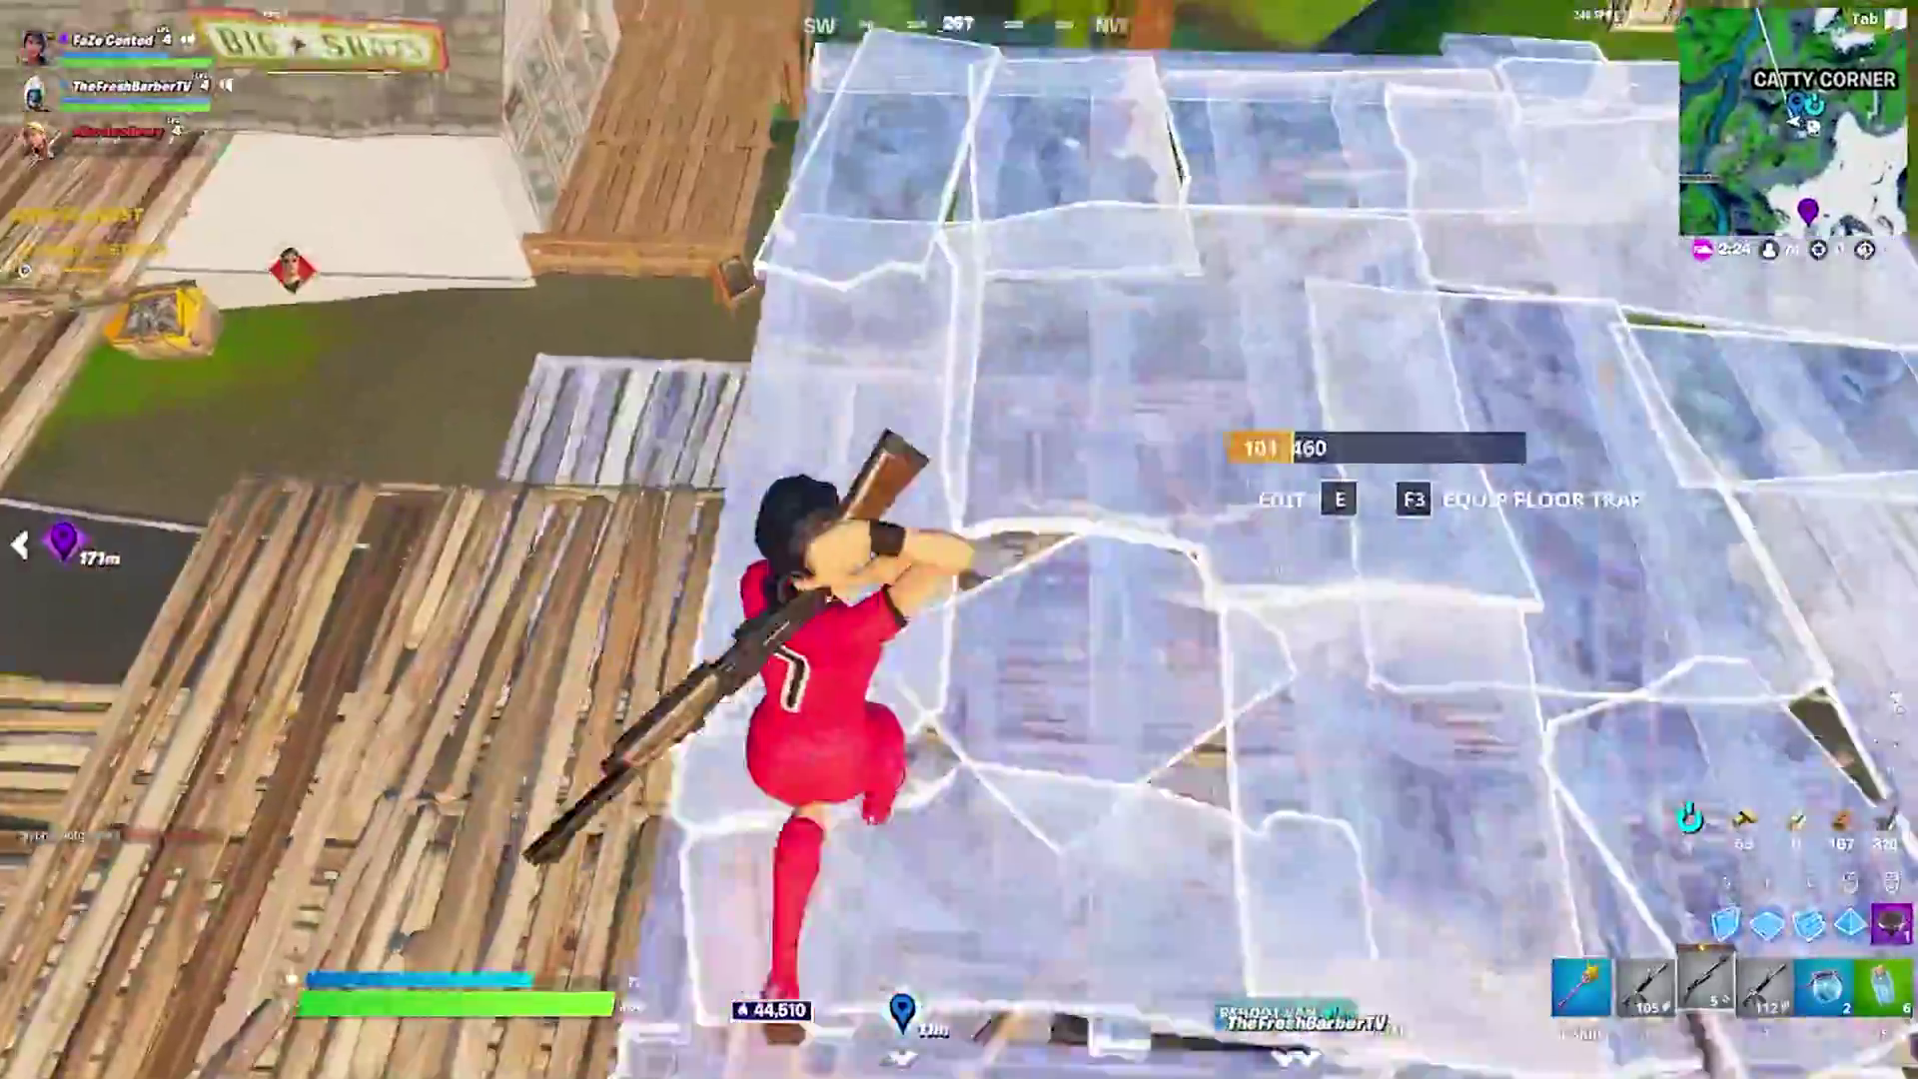
key(c)
click(959, 539)
key(2)
key(1)
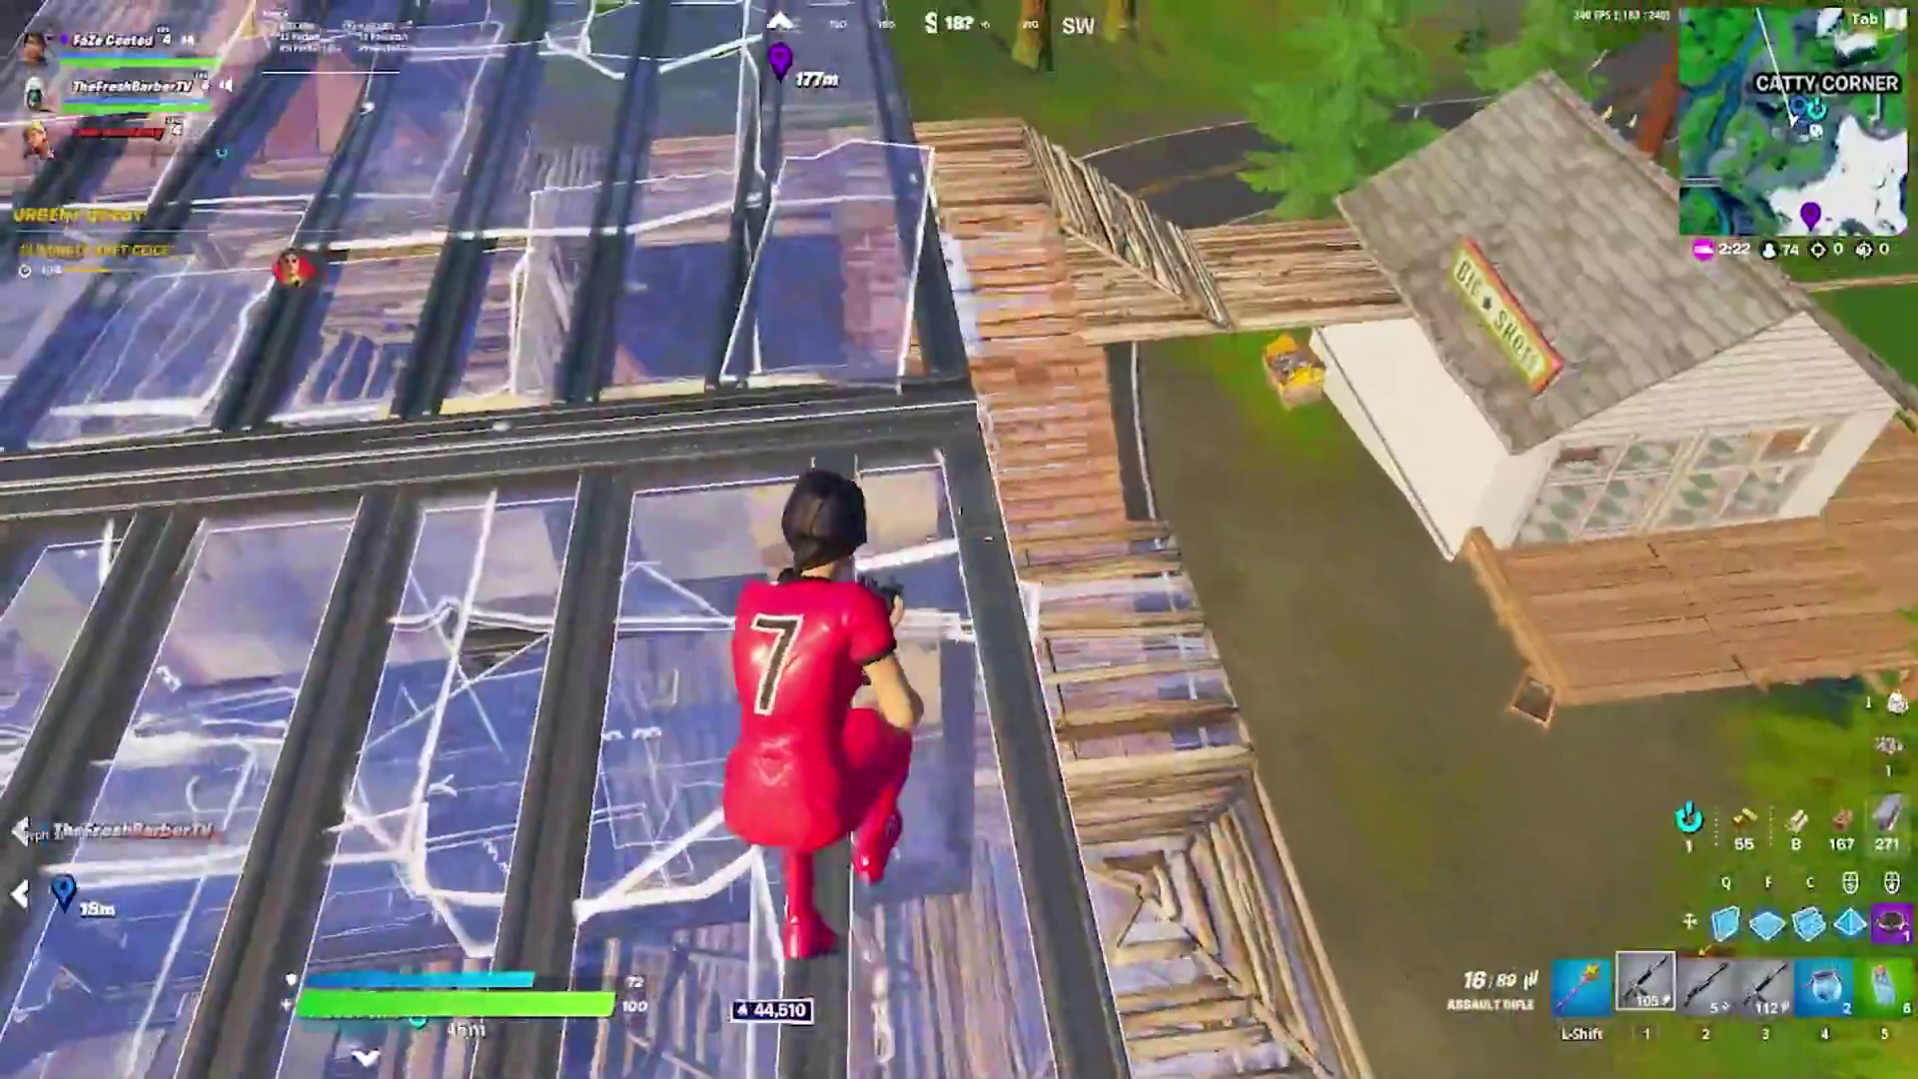
right_click(959, 539)
click(959, 540)
key(q)
click(959, 539)
key(space)
key(c)
click(959, 540)
key(2)
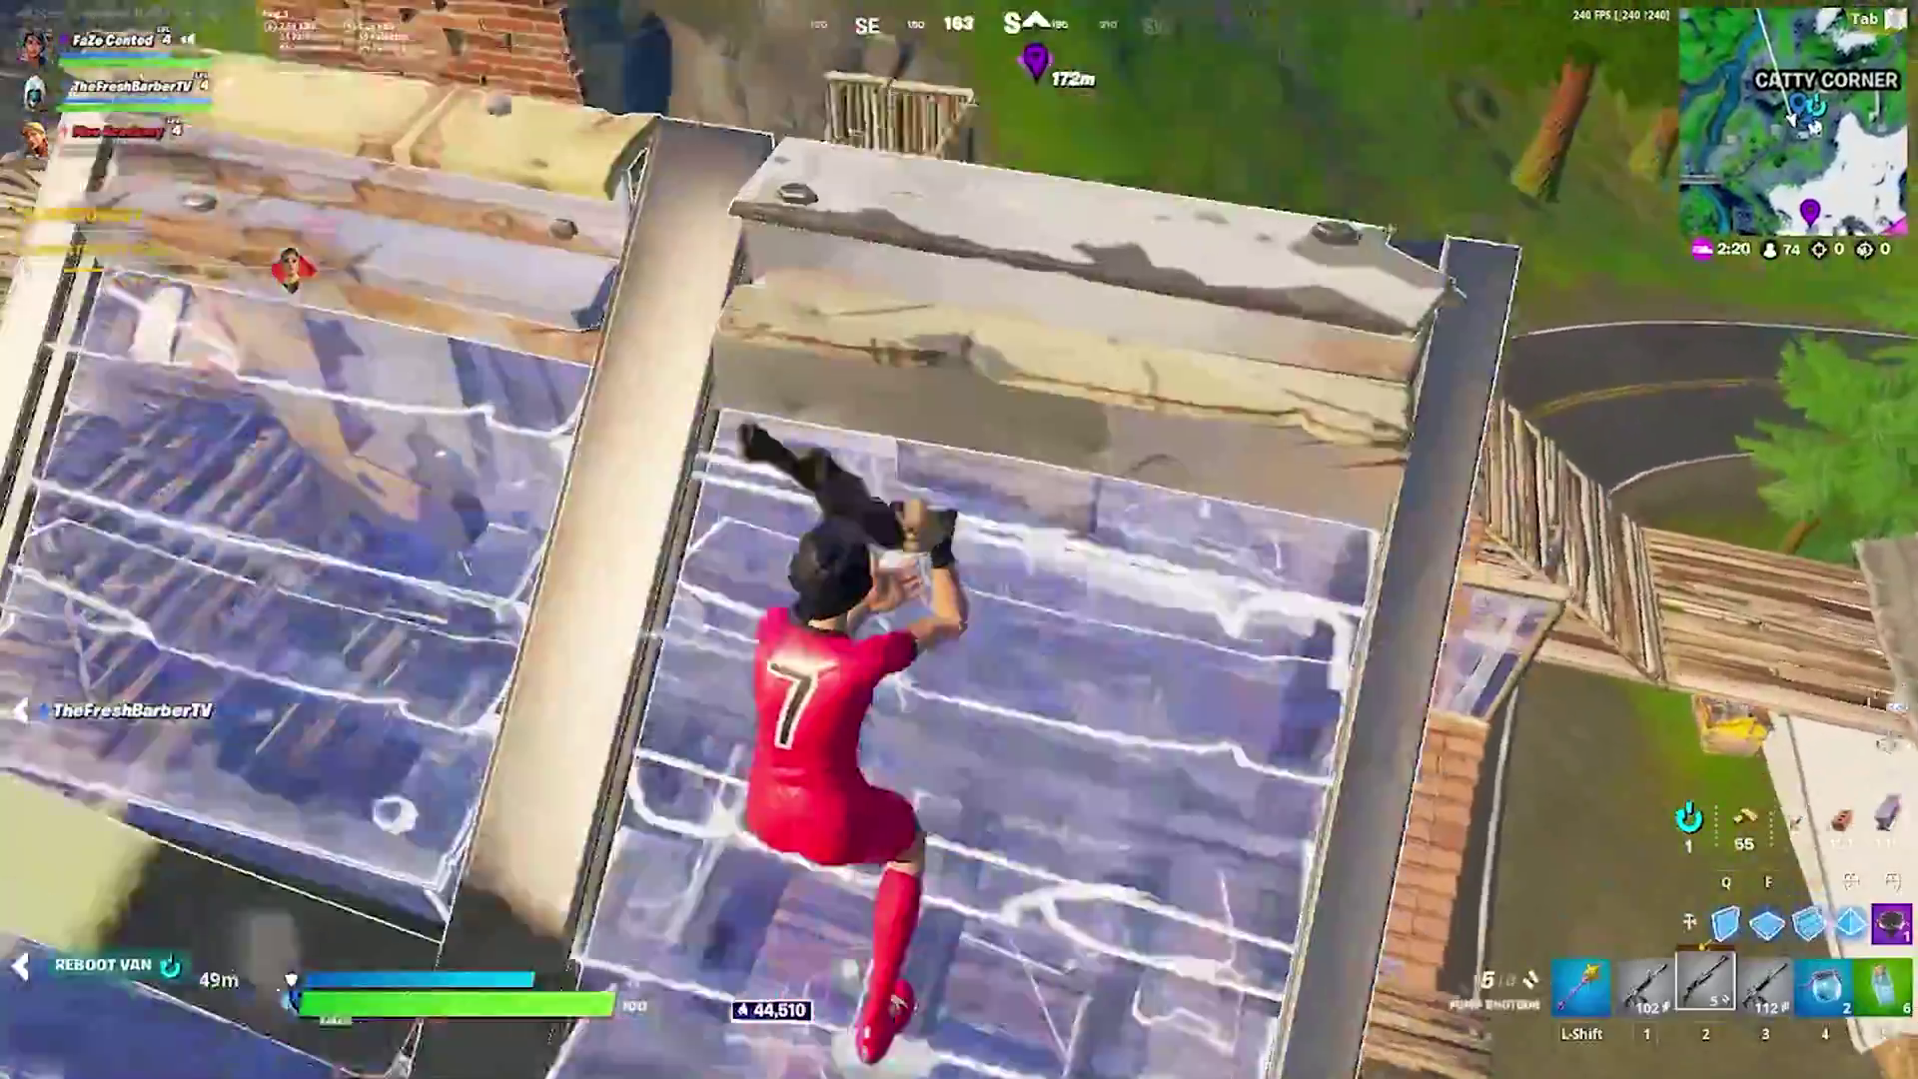
key(f)
key(2)
click(959, 540)
key(f)
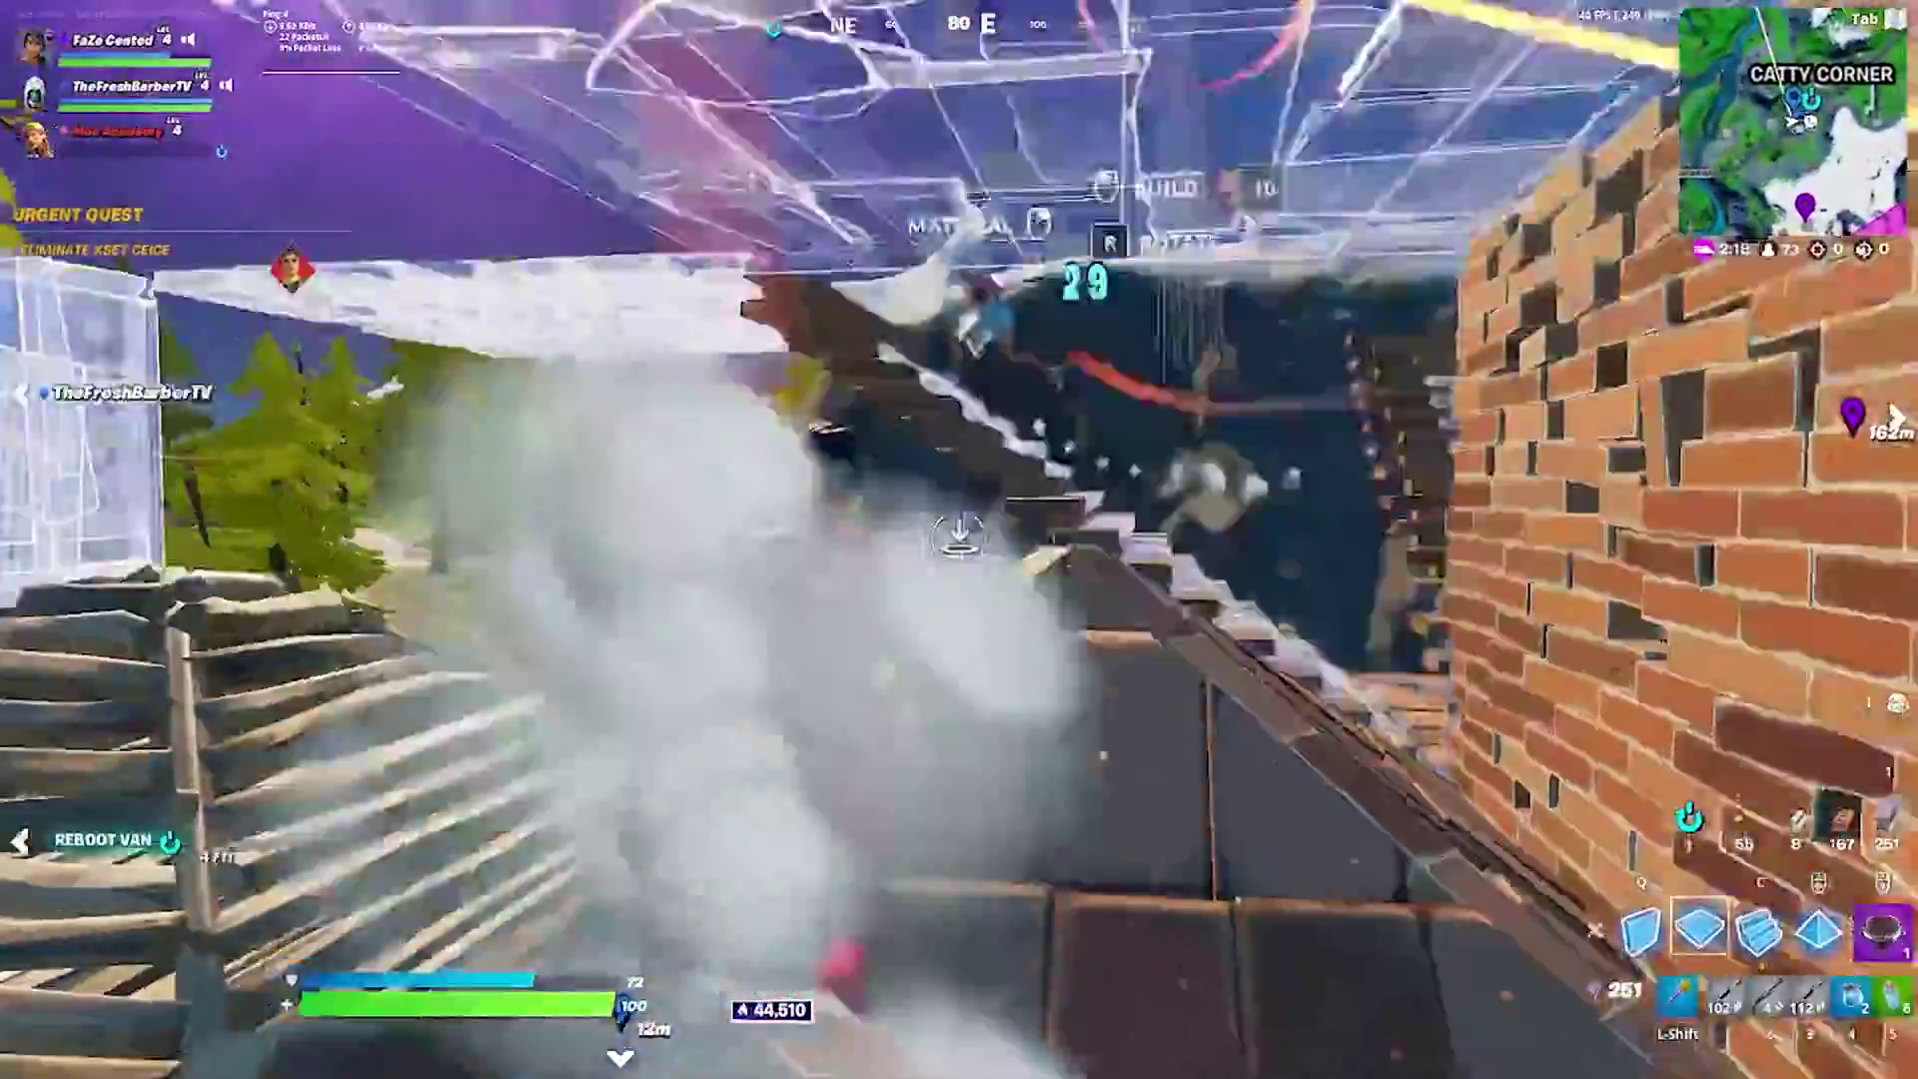